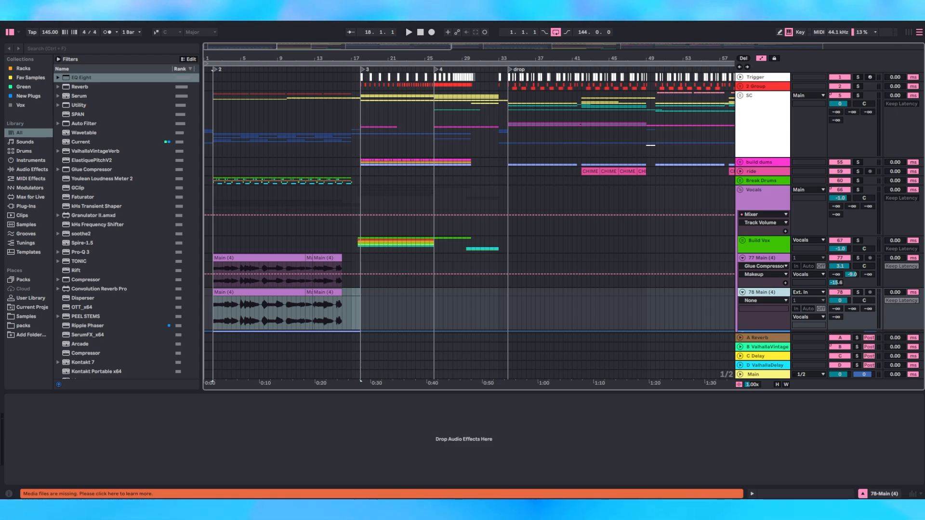
- Select the first clip on track 77 Main (4) and mute track 78 Main (4) for playback
key("Up")
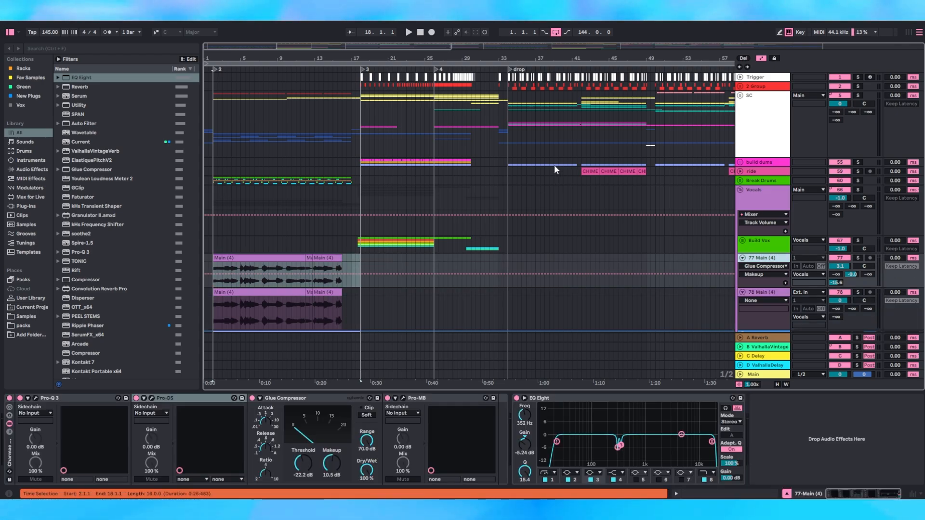
left_click(265, 259)
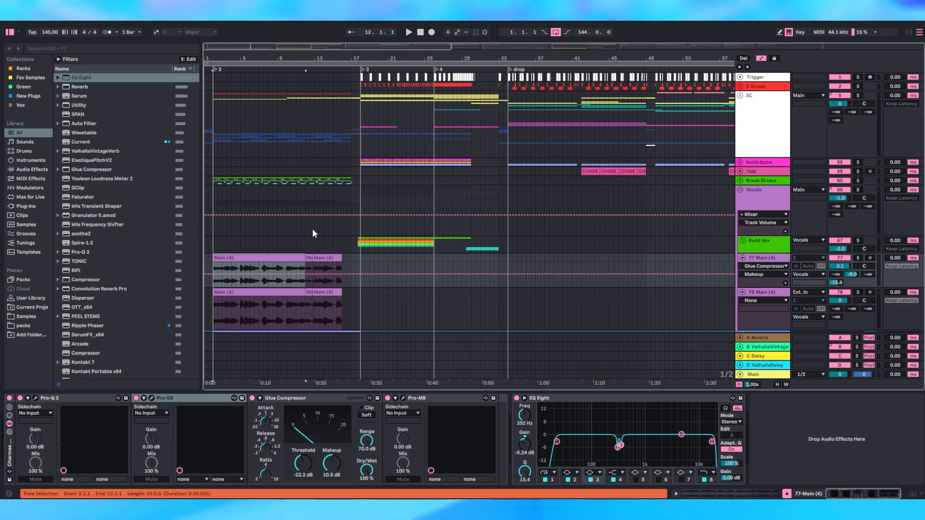
left_click(840, 293)
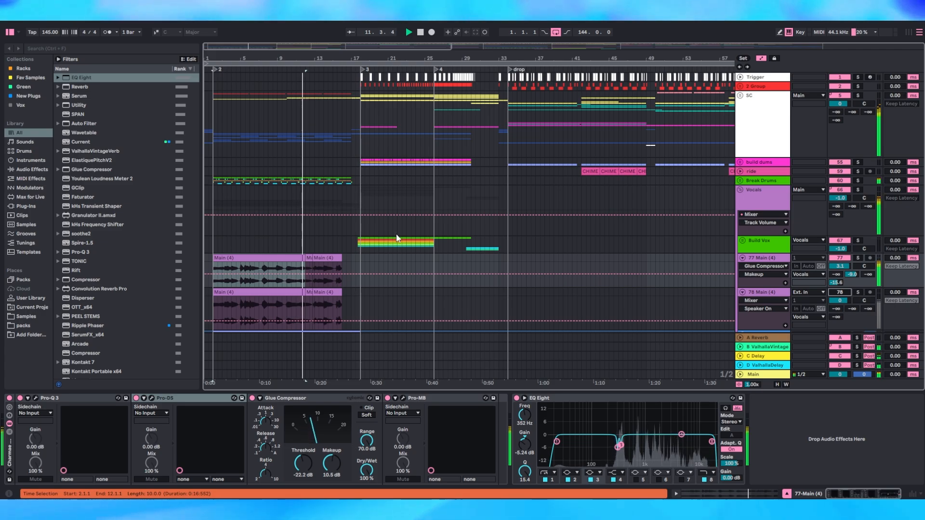
- Mute track 77 Main (4), select the first clip on track 78 Main (4) and solo that track
scroll(587, 234, "down", 2)
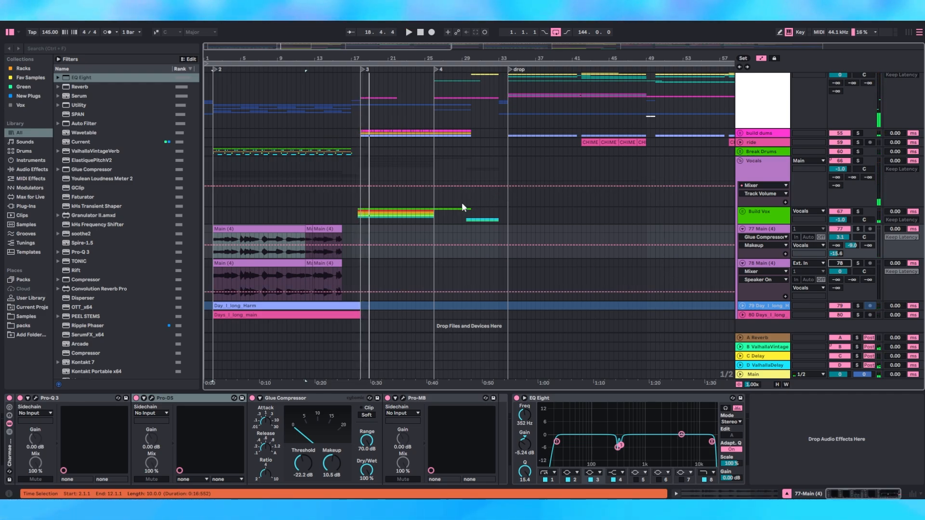
left_click(837, 229)
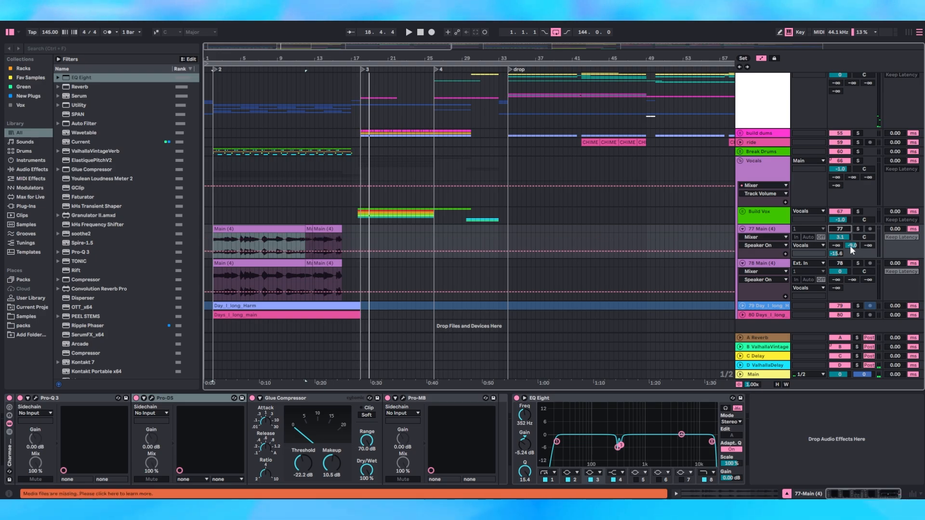
left_click(237, 264)
left_click(858, 263)
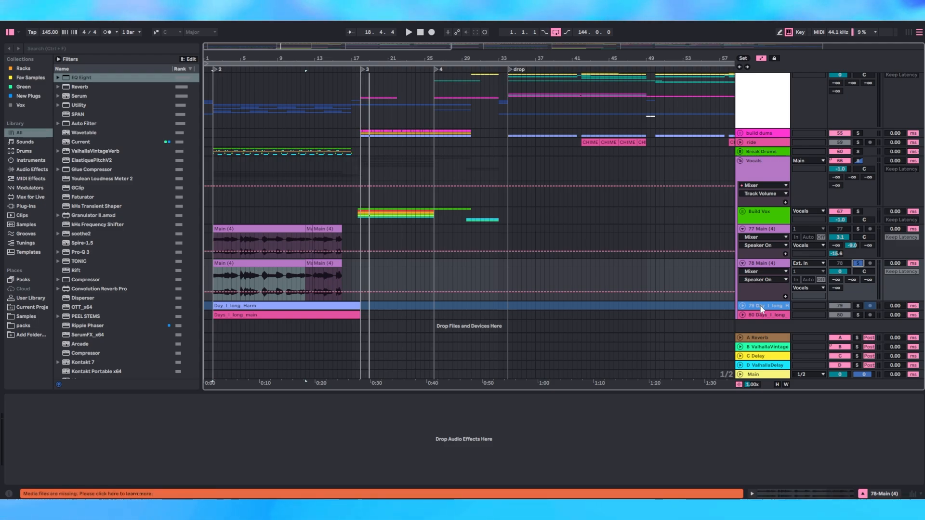
- Enlarge the lane of track 78 Main (4) and hide the automation in the arrangement
left_click_drag(208, 60, 209, 102)
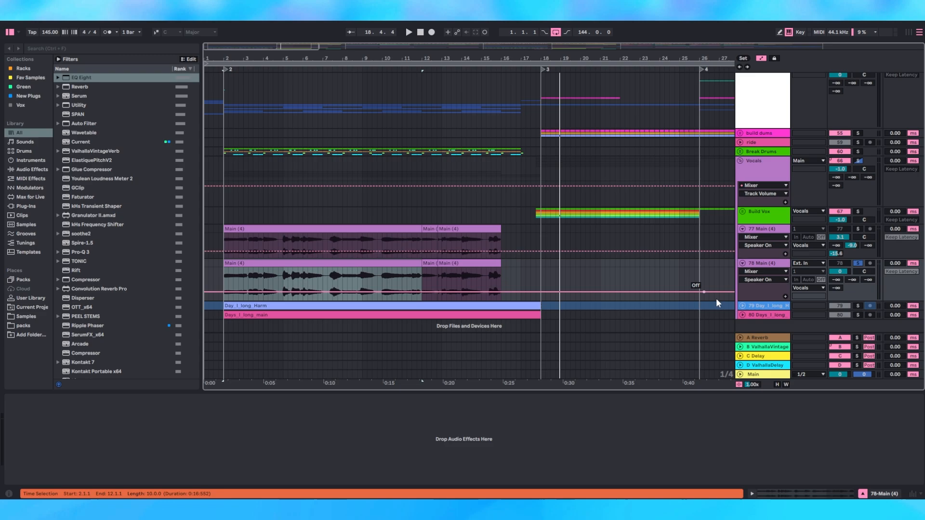
left_click_drag(766, 301, 777, 355)
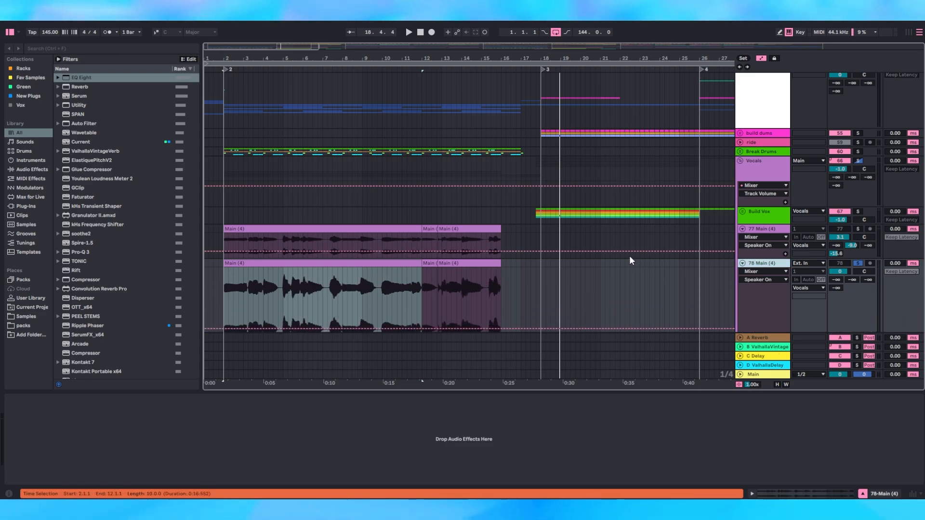
scroll(631, 261, "down", 2)
left_click(288, 251)
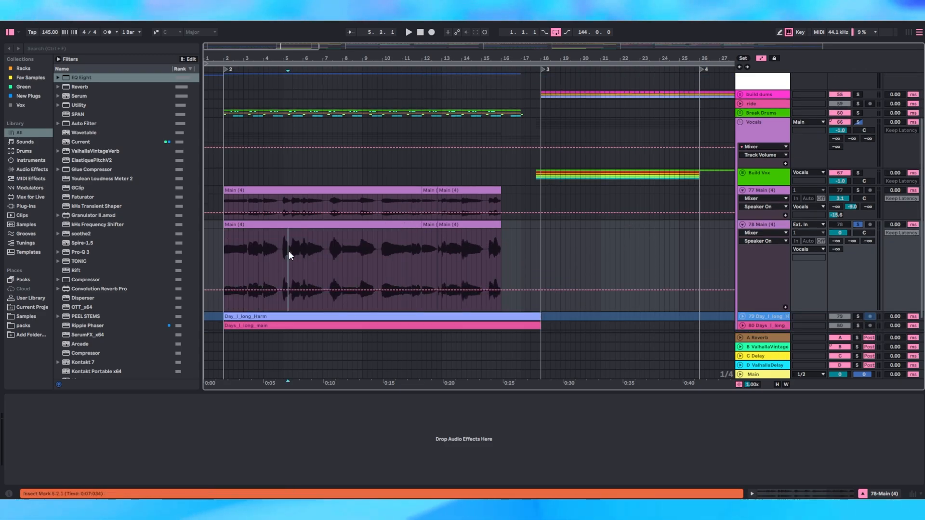
left_click(782, 129)
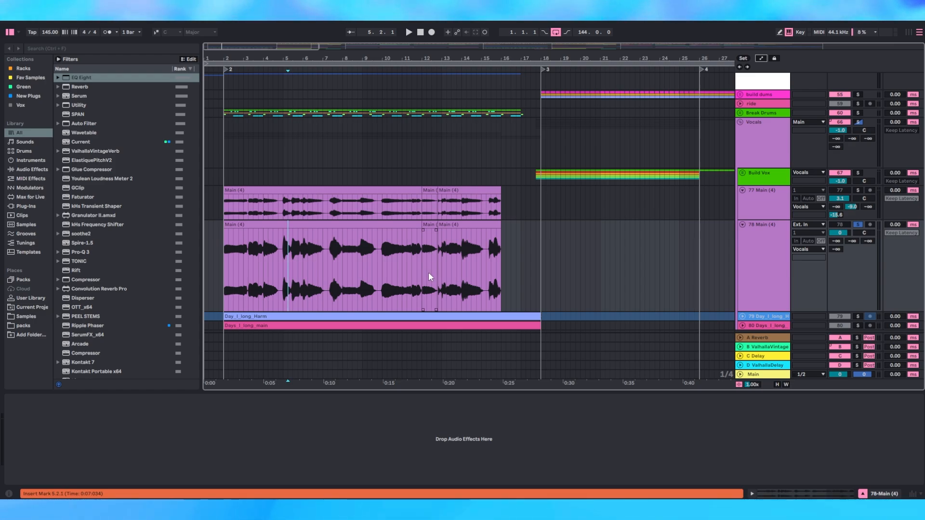
left_click(395, 226)
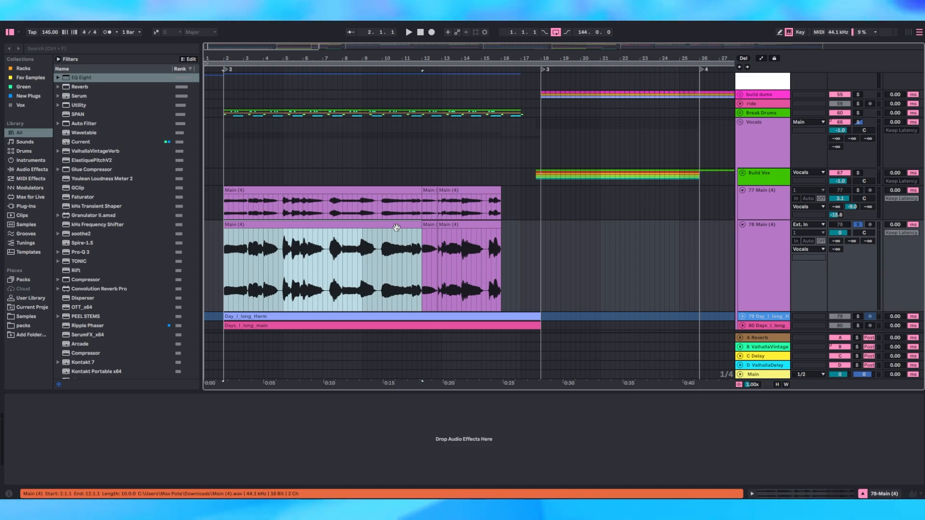
left_click(429, 230)
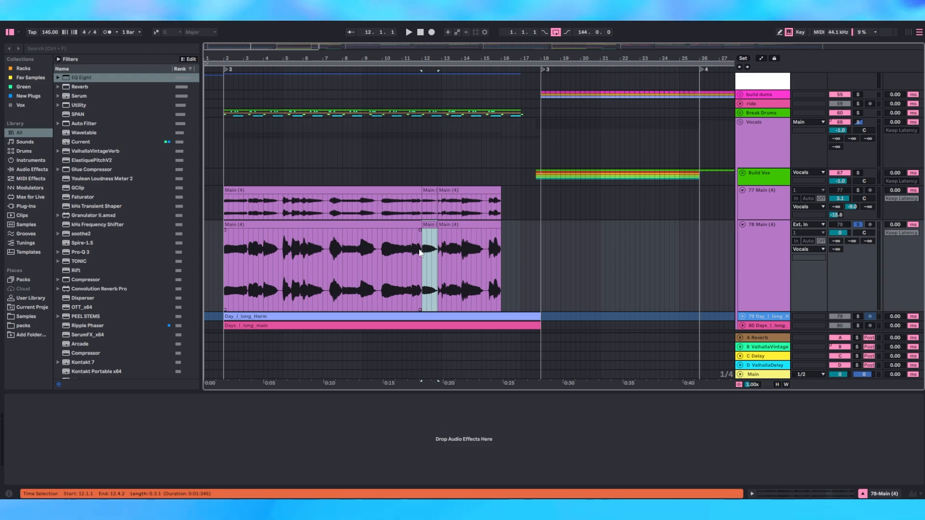
left_click(429, 223)
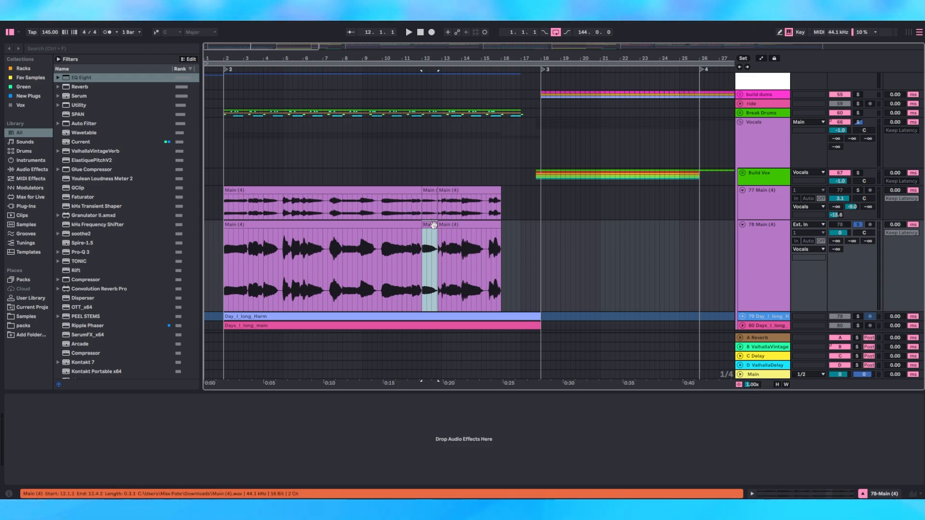
left_click(399, 225)
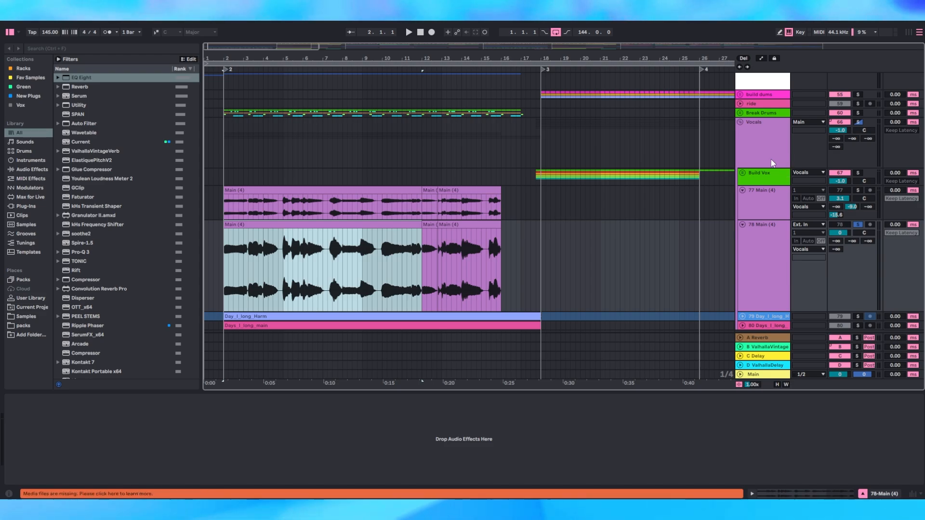
- Turn off the OTT device on the Vocals group
left_click(762, 148)
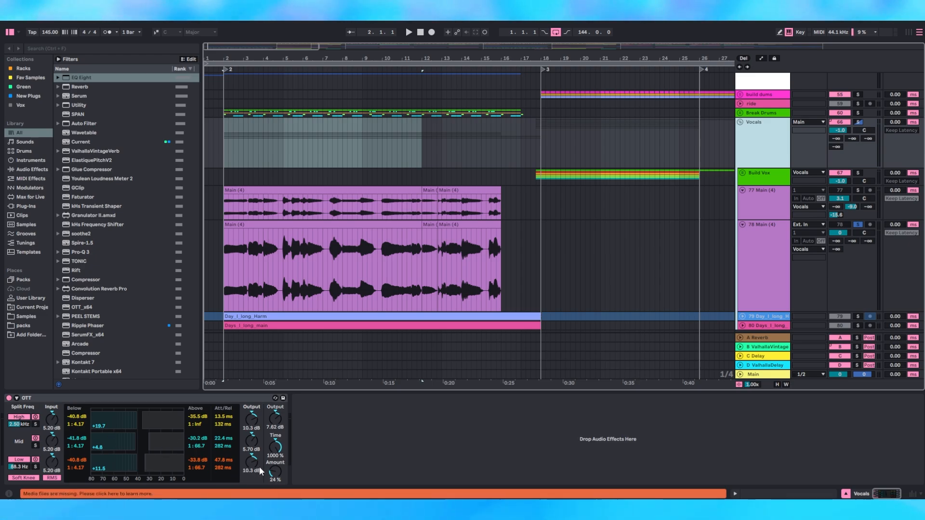
left_click(10, 398)
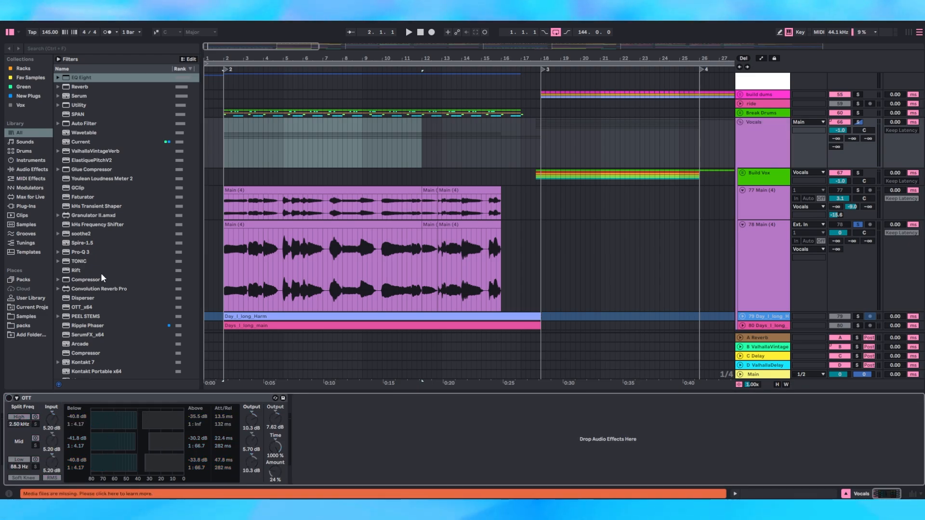
- Play the unprocessed vocal on track 78 Main (4) from bar 2 and replay its opening phrase
left_click(240, 225)
key("space")
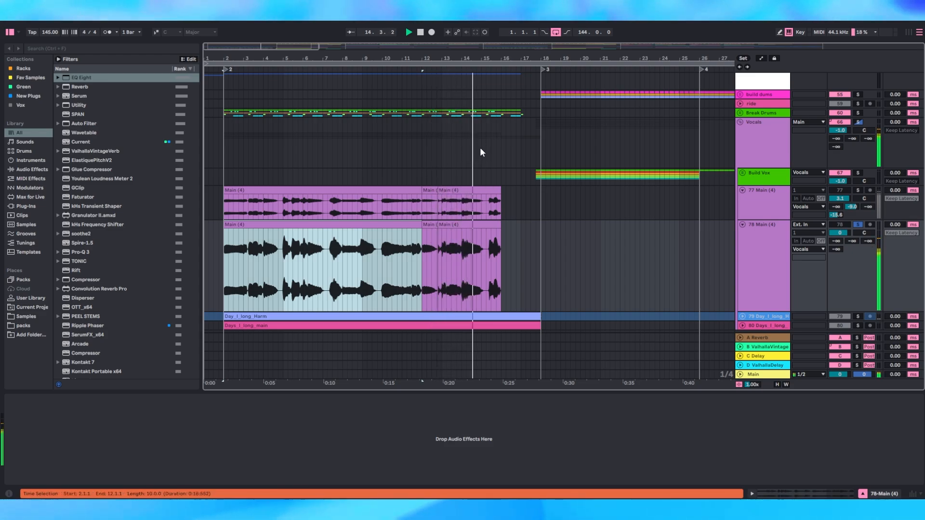
key("space")
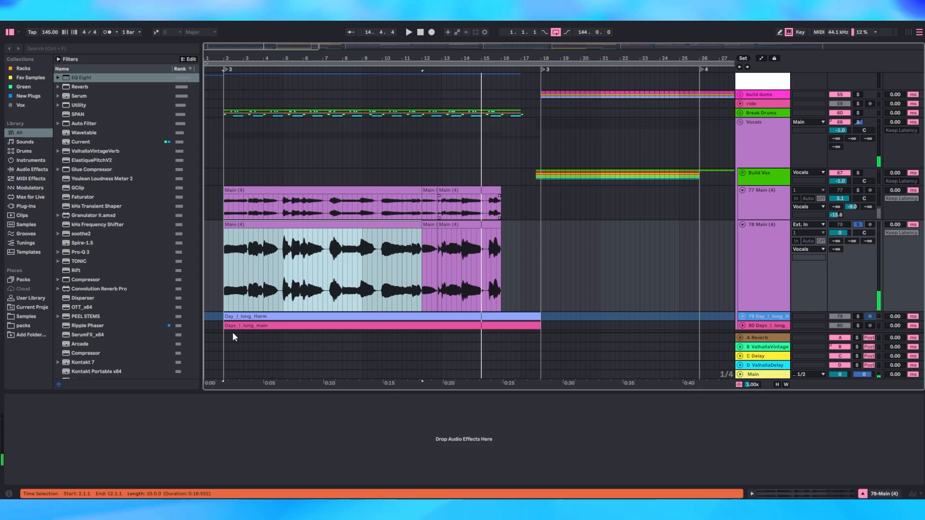
left_click(230, 272)
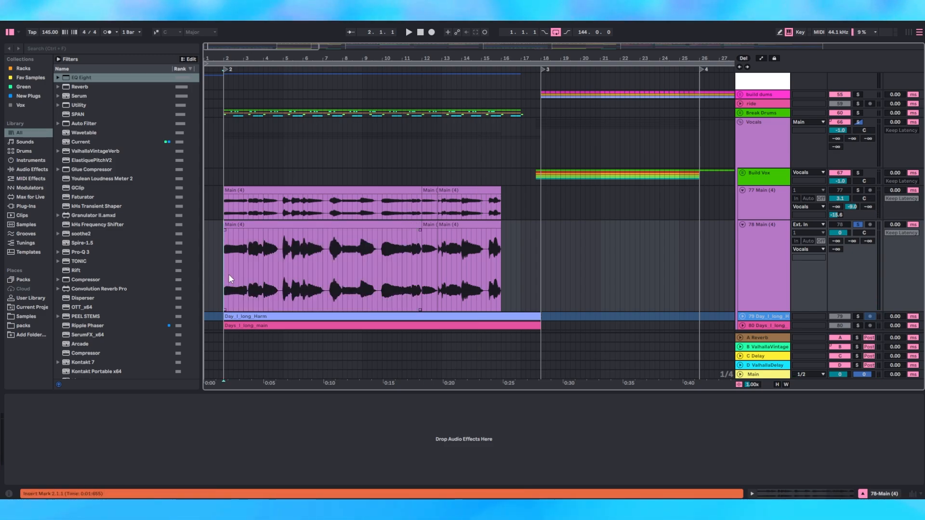
key("space")
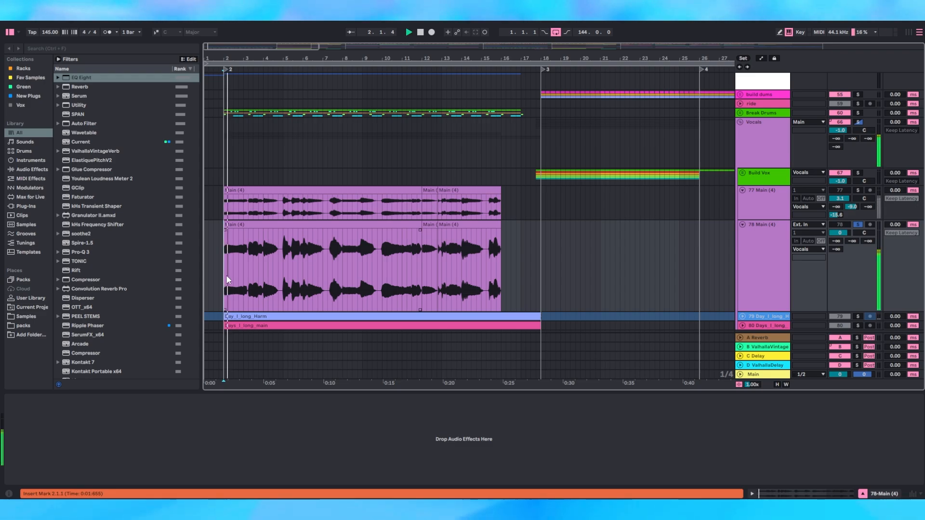
key("space")
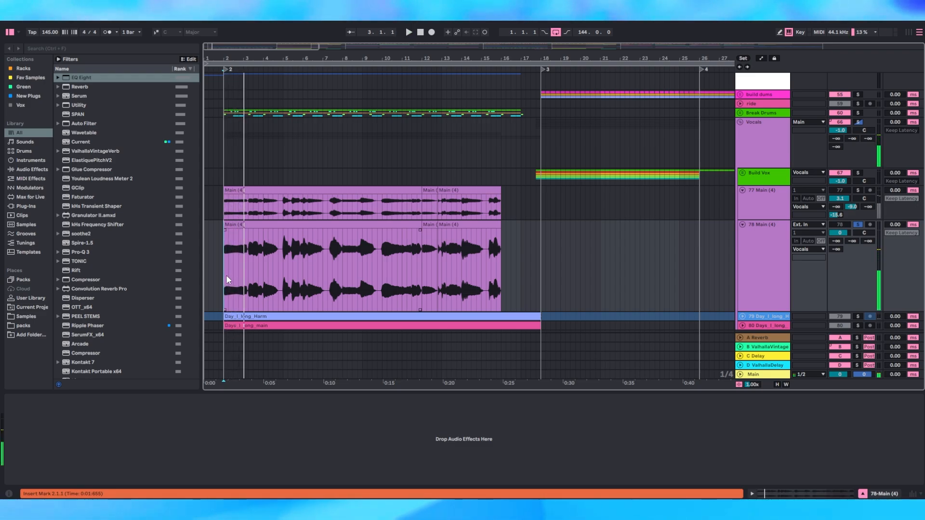
- Add an EQ Eight to track 78 Main (4) and set its mode to Stereo
left_click(758, 252)
key("ctrl+f")
type("eq")
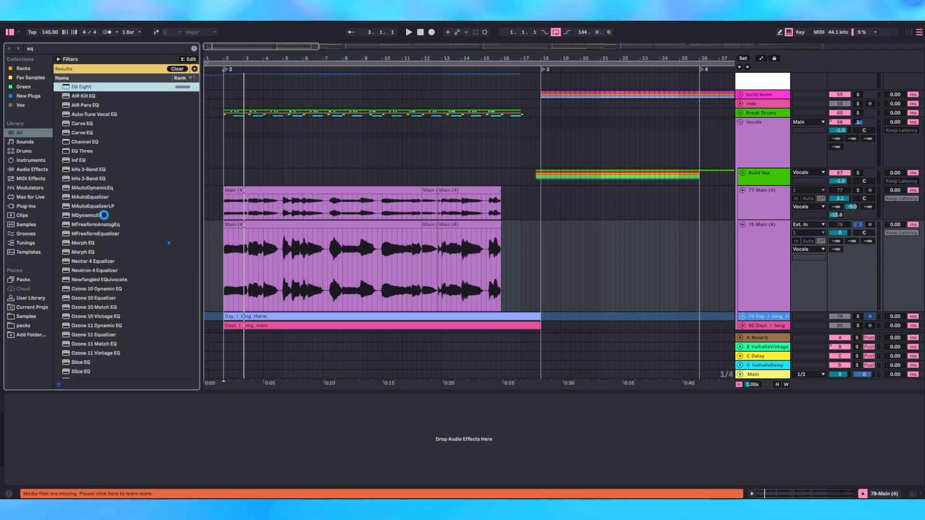
key("Return")
left_click(227, 423)
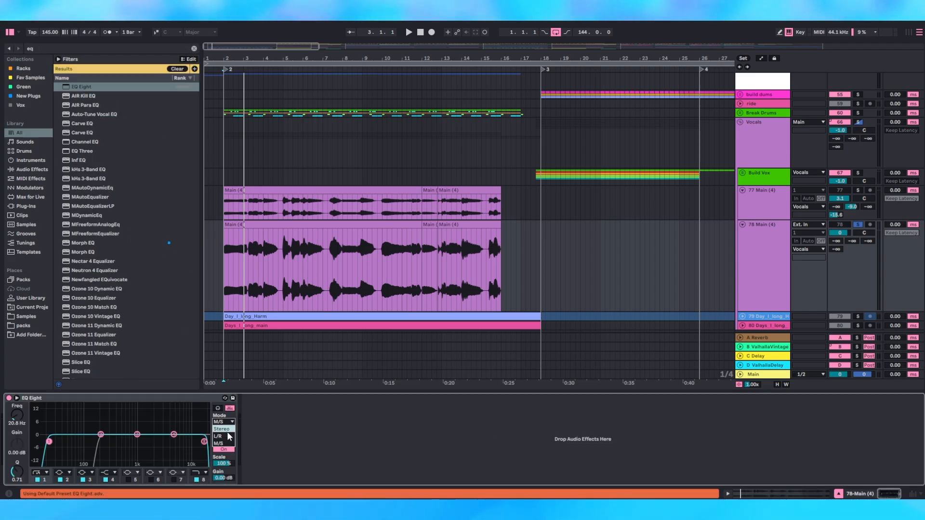
left_click(227, 432)
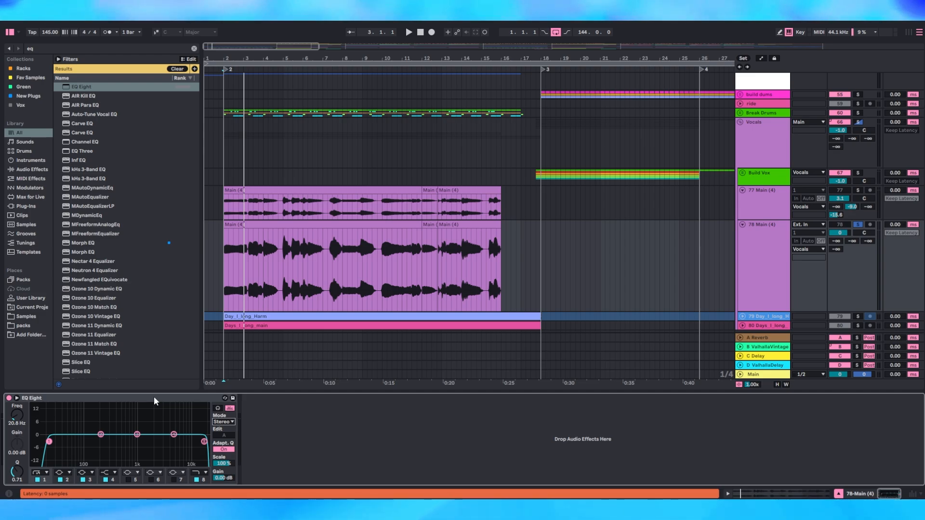
- Examine the vocal's frequency peaks in EQ Eight's expanded spectrum display while playing track 78 Main (4)
left_click(17, 398)
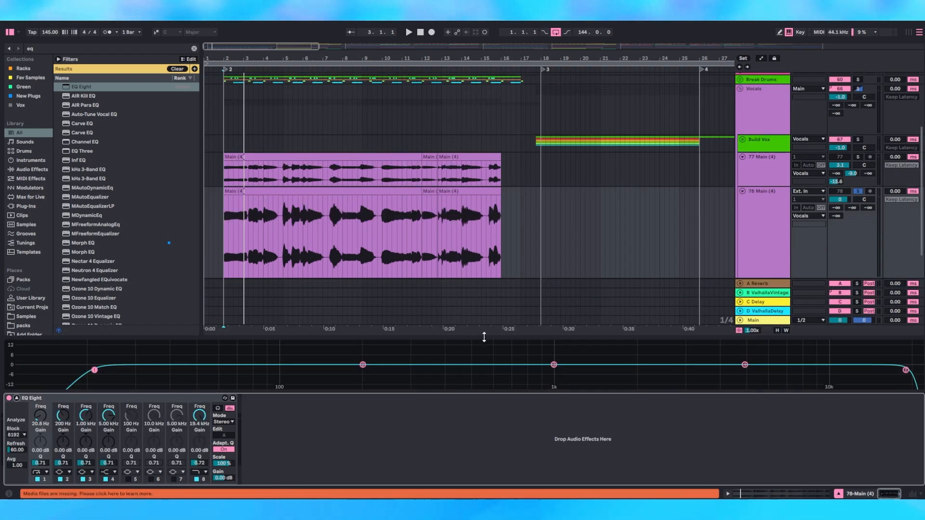
left_click_drag(484, 337, 479, 72)
key("space")
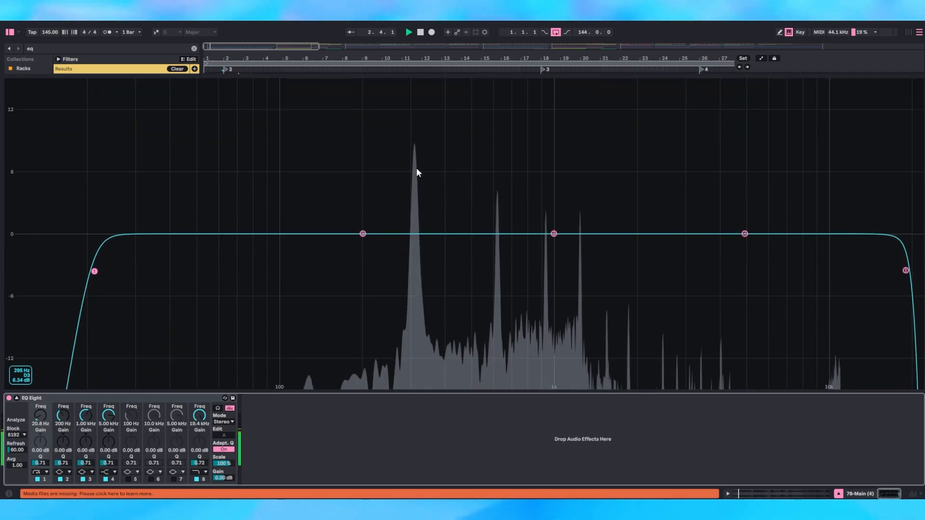
key("space")
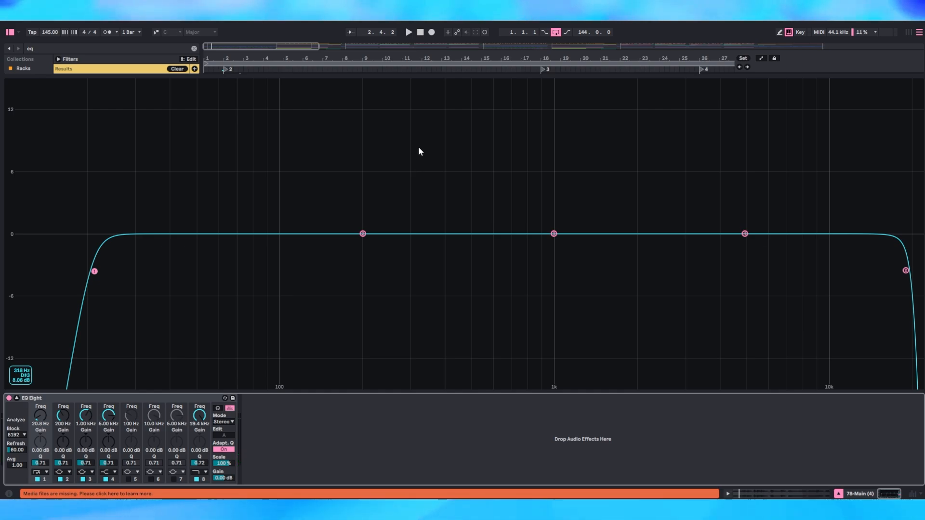
key("space")
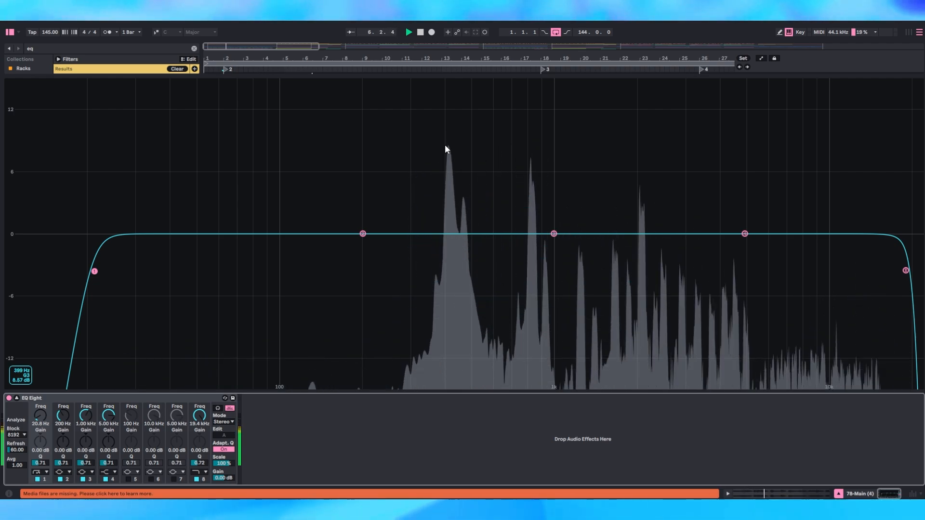
key("space")
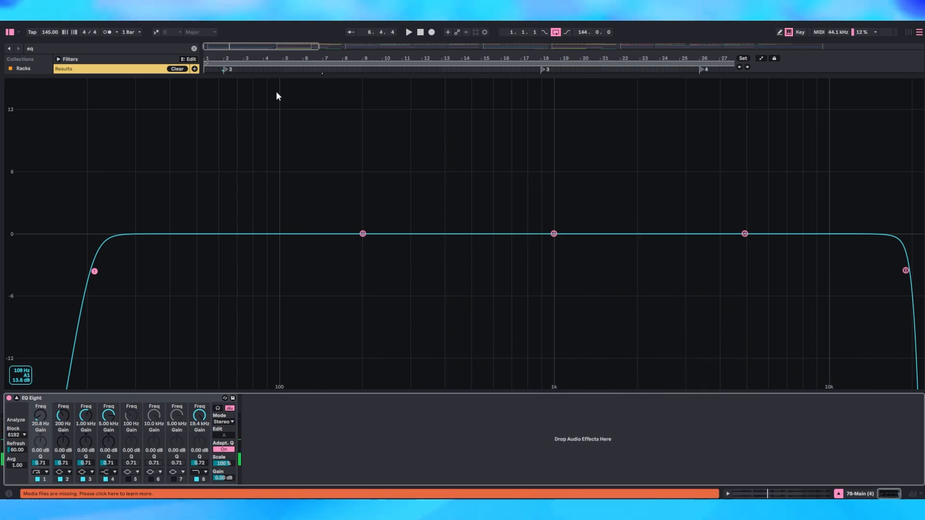
left_click(19, 398)
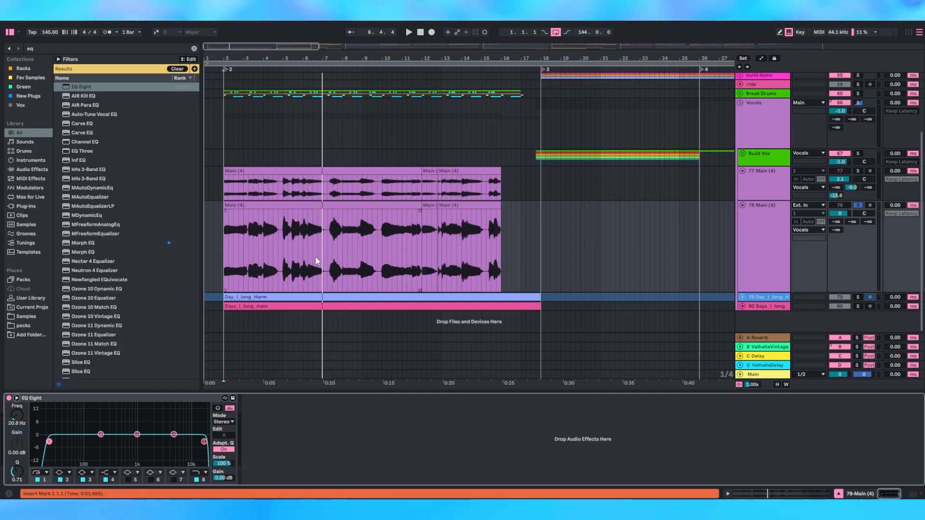
- Set EQ Eight band 1 to a gentler low cut at about 124 Hz and turn off band 8
left_click(316, 275)
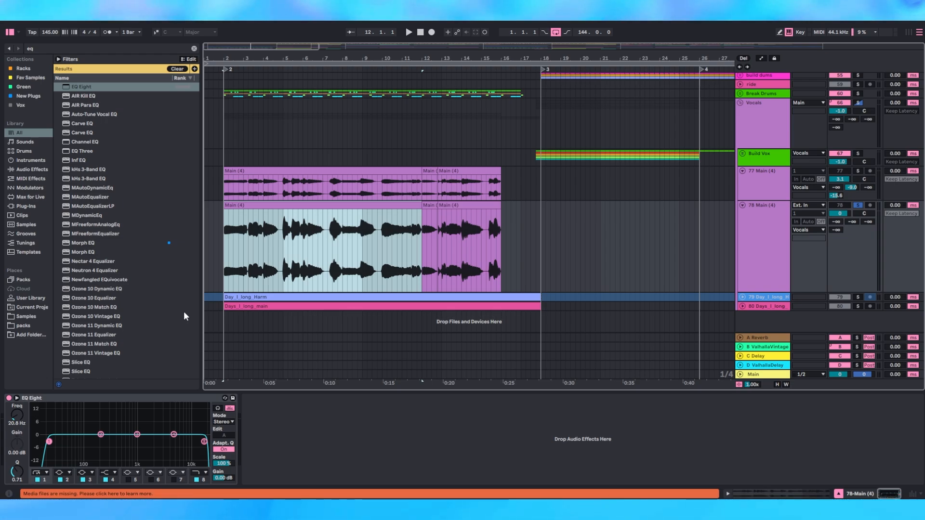
key("space")
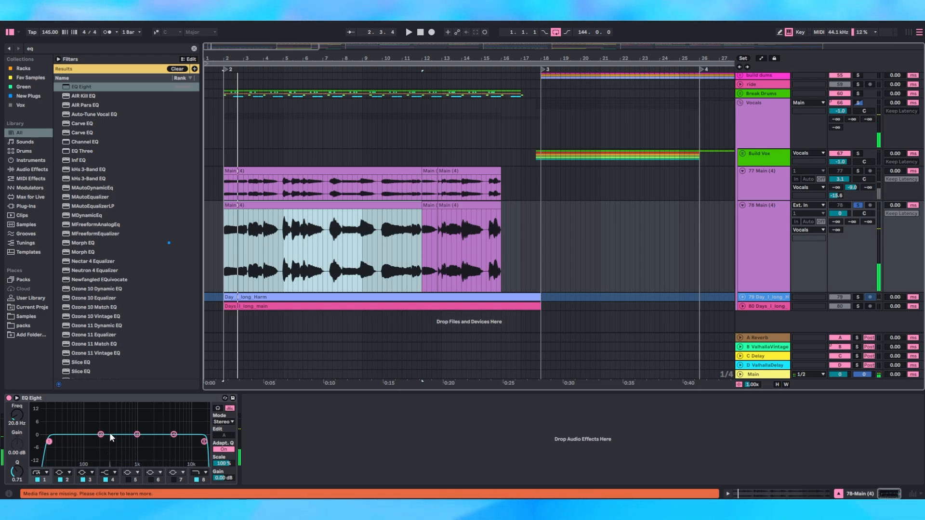
left_click_drag(50, 442, 93, 442)
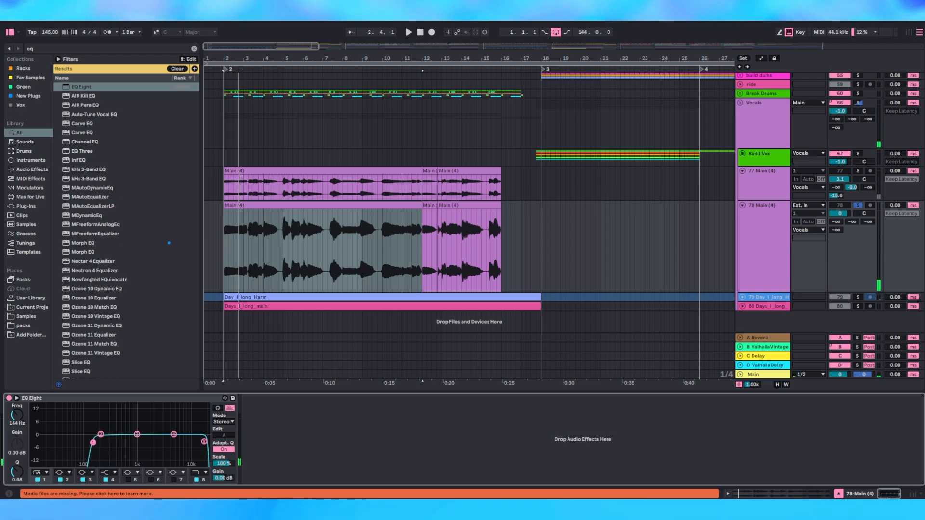
left_click(44, 473)
left_click(47, 429)
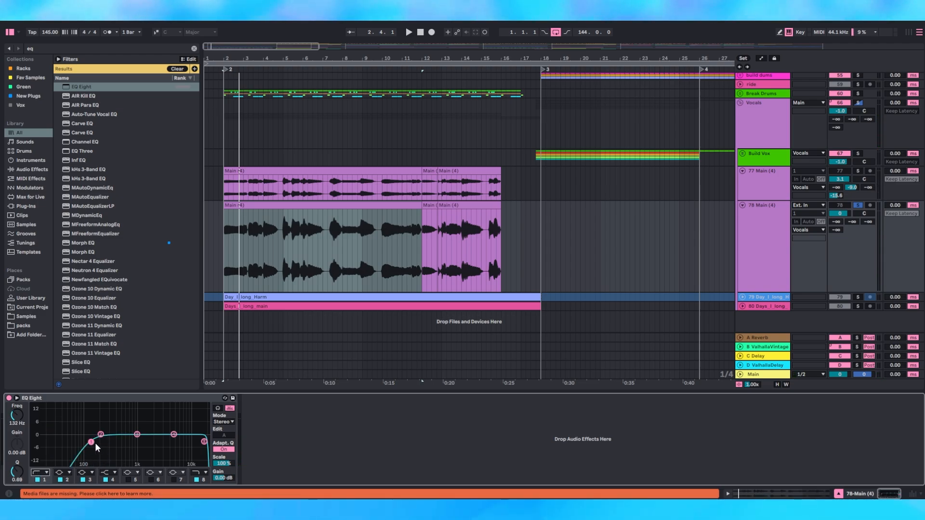
left_click(196, 480)
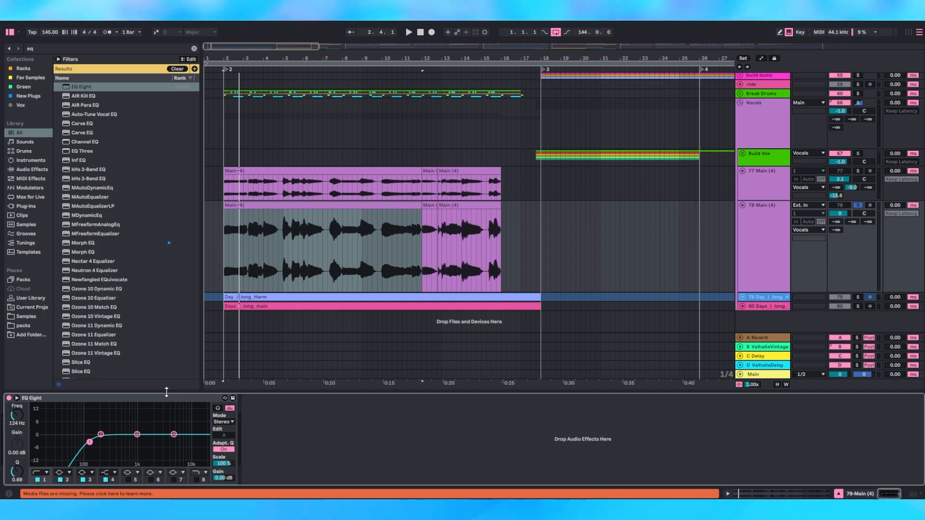
- Briefly play the low-cut vocal on track 78 Main (4)
key("space")
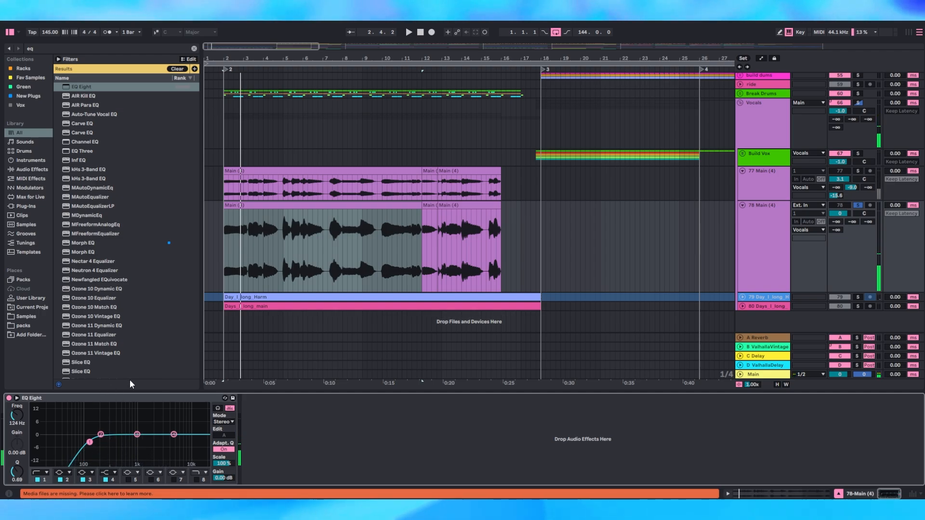
left_click(149, 398)
left_click(219, 312)
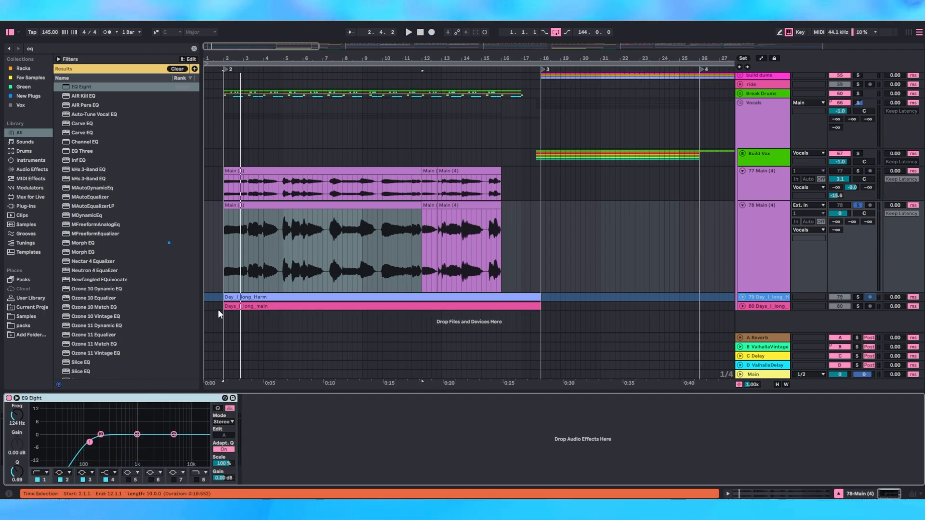
key("ctrl+f")
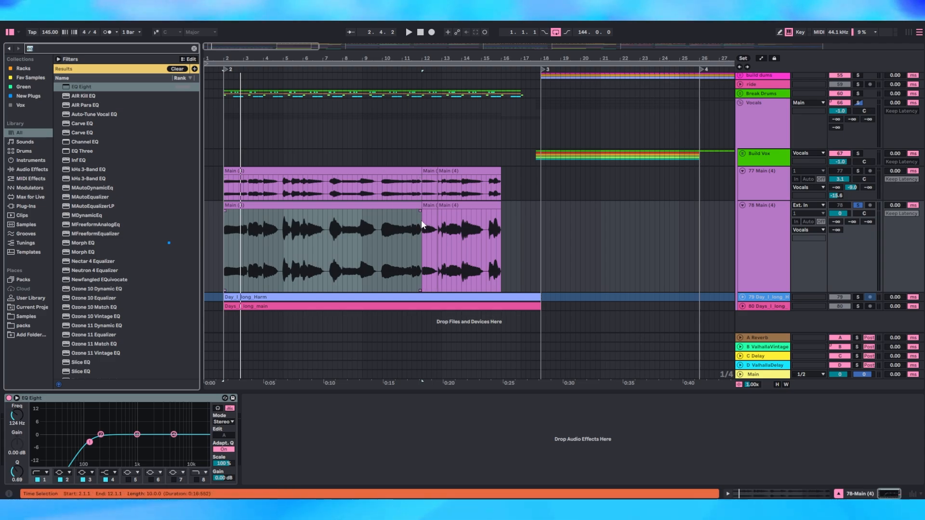
- Solo the SC group to hear the instrumental around bar 16, and then unsolo it
scroll(551, 222, "up", 3)
left_click(507, 137)
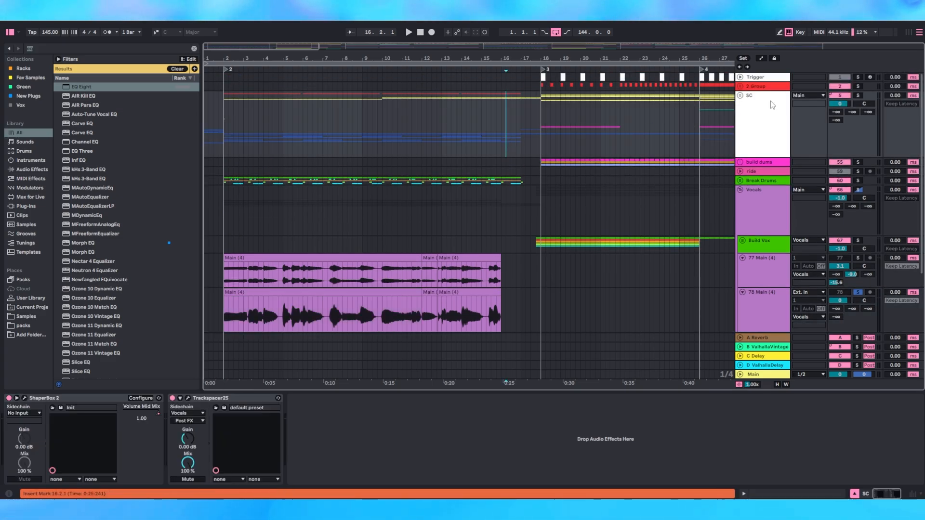
left_click(858, 96)
key("space")
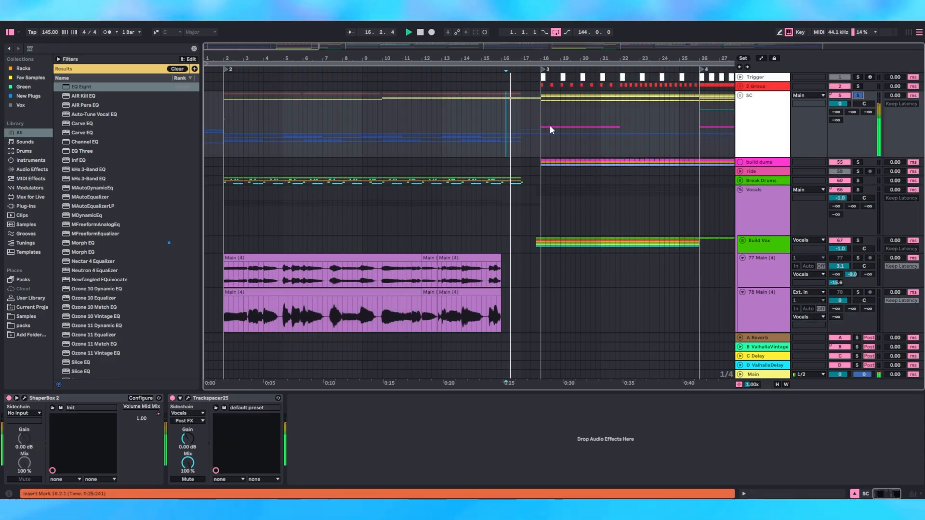
left_click(501, 127)
left_click(861, 96)
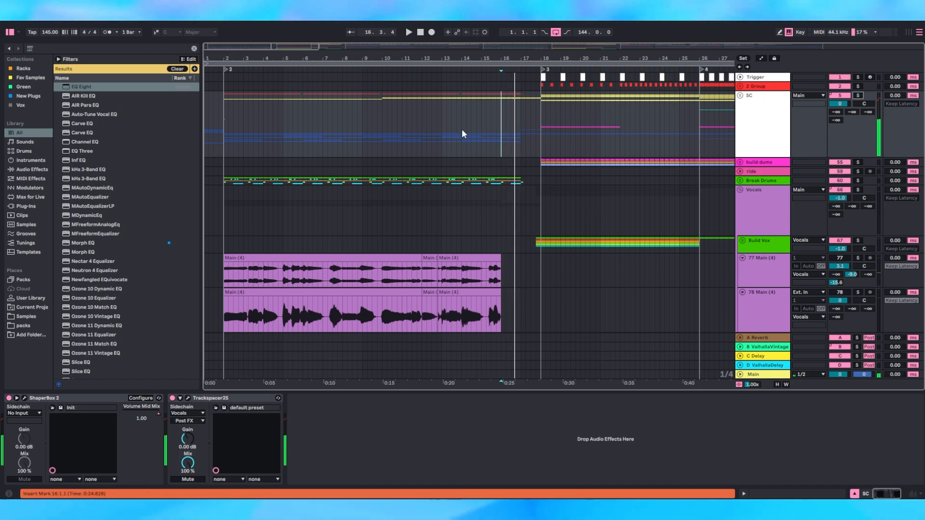
- Play the full mix with nothing soloed from bar 14.2 through the end of the vocal clips
left_click(465, 134)
key("space")
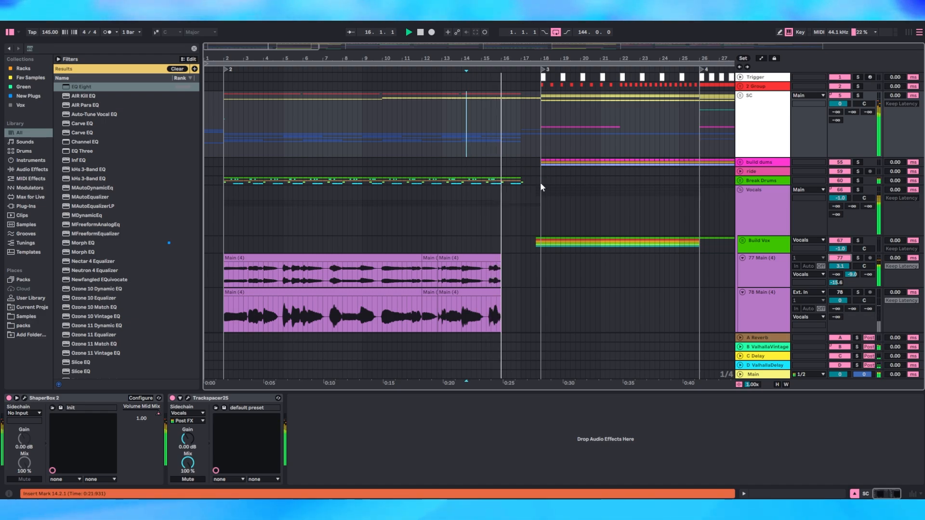
left_click(501, 134)
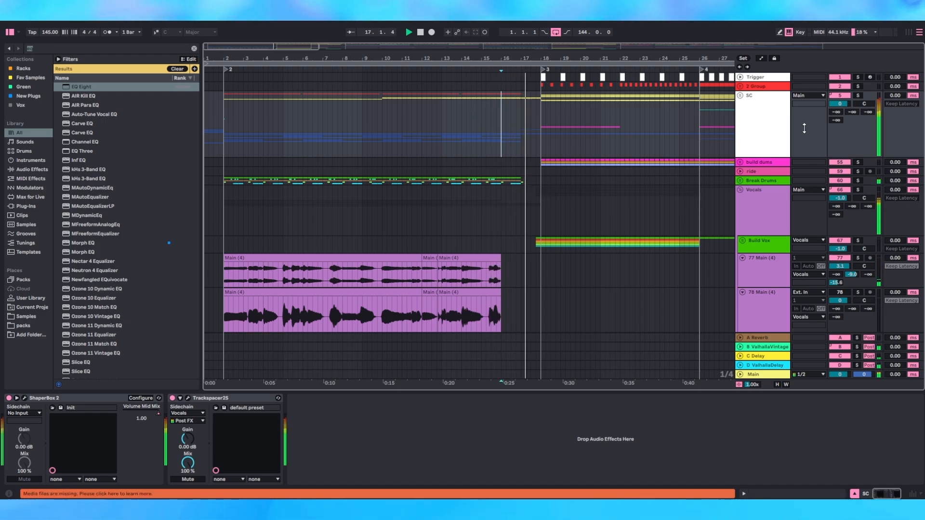
scroll(583, 218, "down", 4)
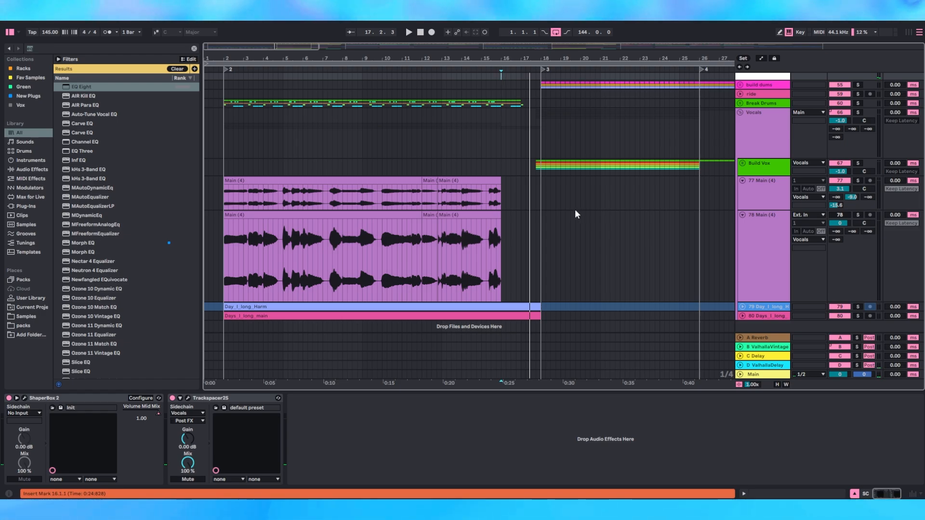
- Add a Glue Compressor after EQ Eight on track 78 Main (4)
left_click(342, 215)
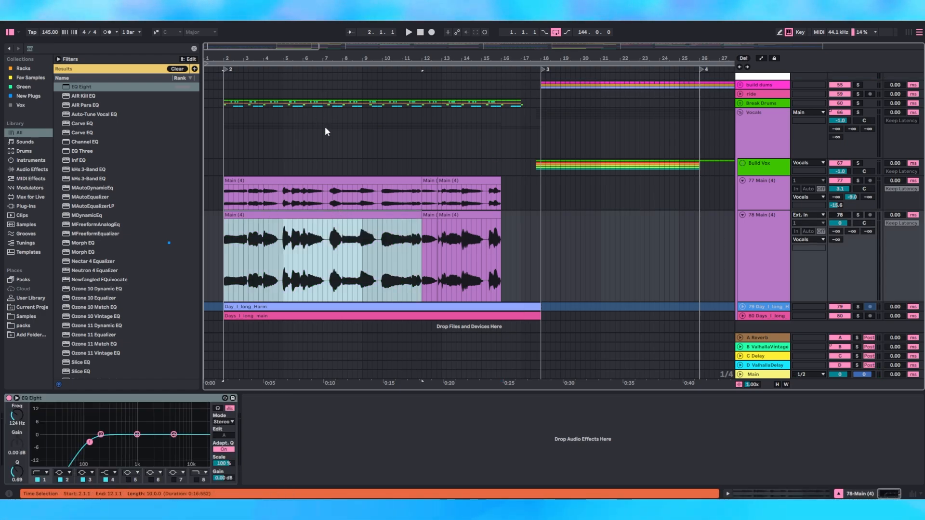
left_click(753, 227)
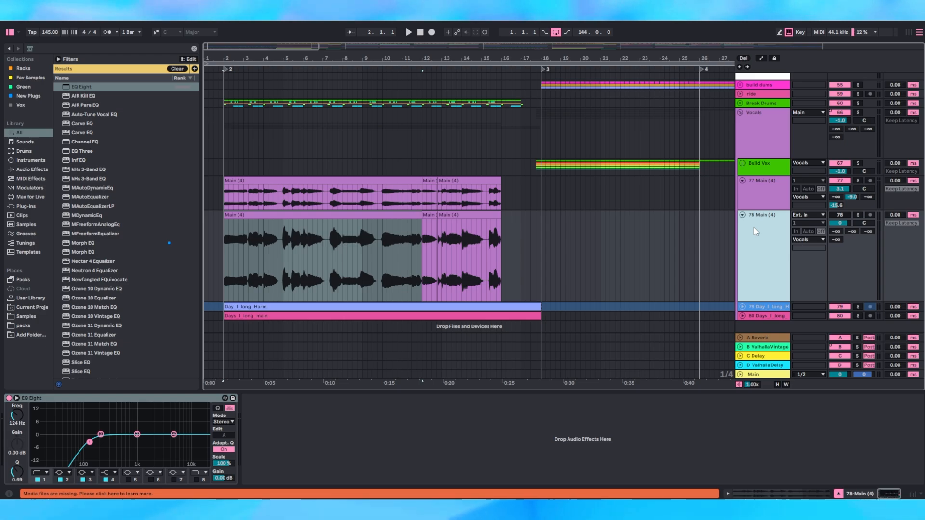
key("ctrl+f")
type("glue")
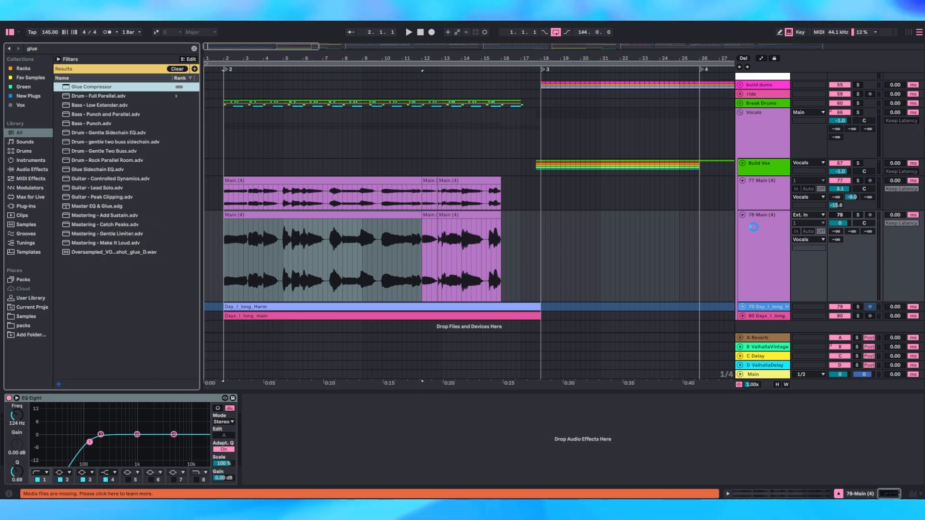
key("Return")
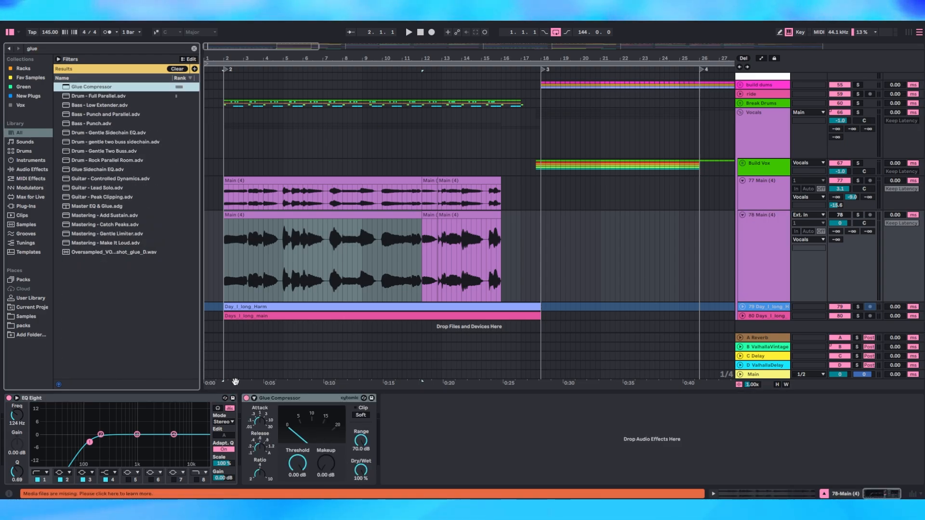
left_click(262, 423)
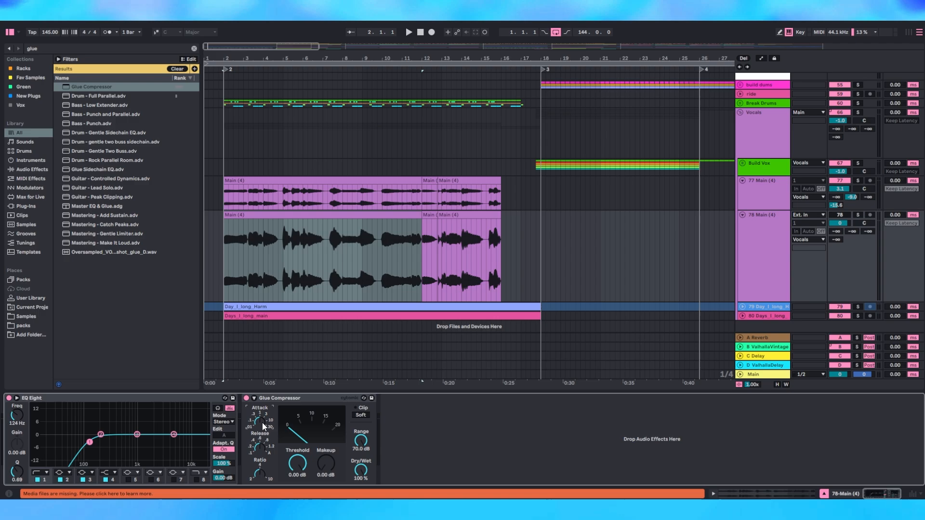
left_click(257, 447)
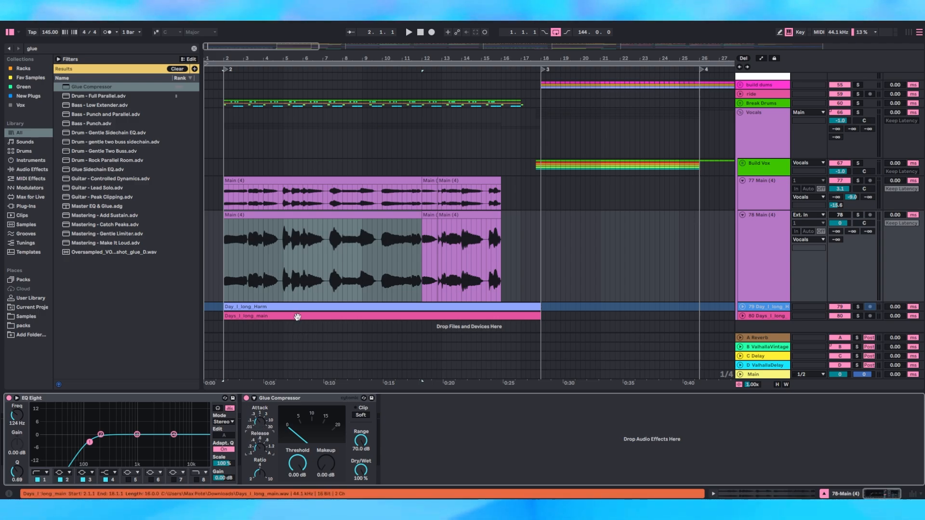
left_click(327, 398)
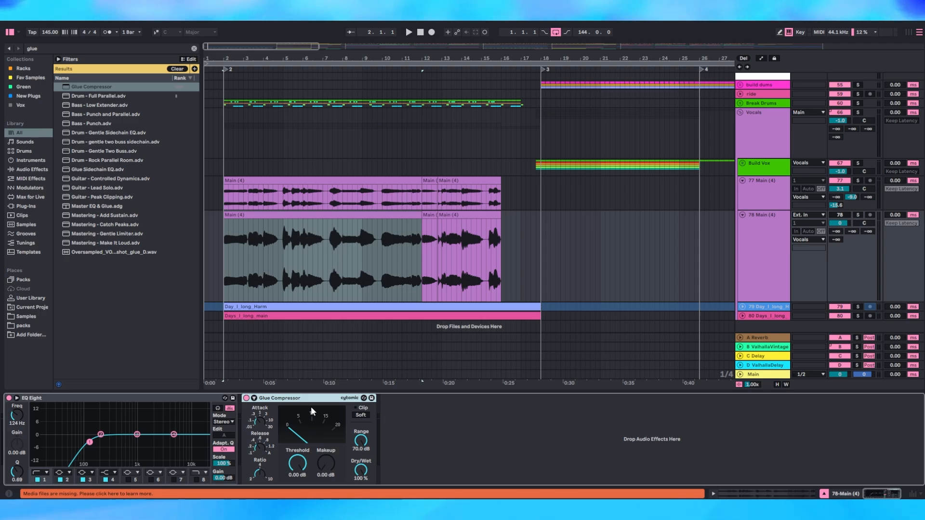
- Solo track 78 Main (4) and lower the Glue Compressor threshold to about -22.9 dB during playback
key("space")
left_click_drag(298, 464, 299, 490)
left_click(858, 215)
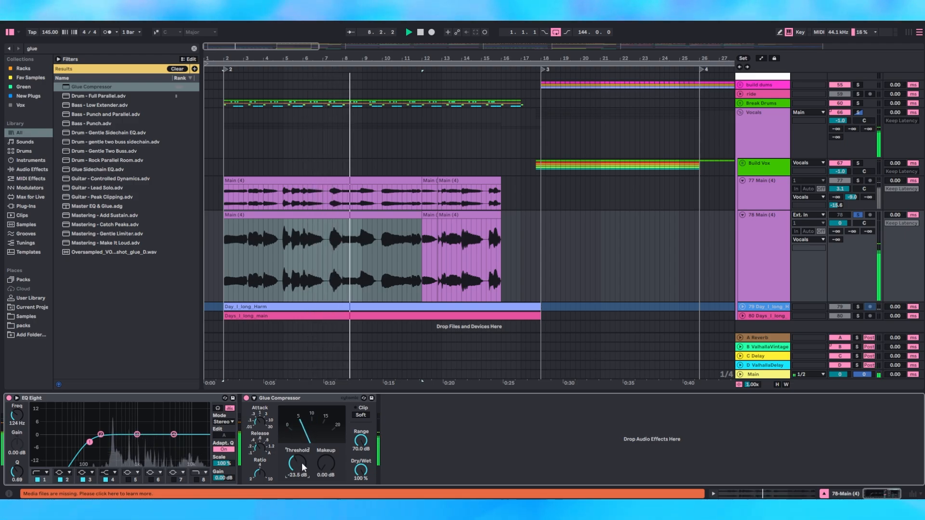
left_click_drag(302, 464, 302, 462)
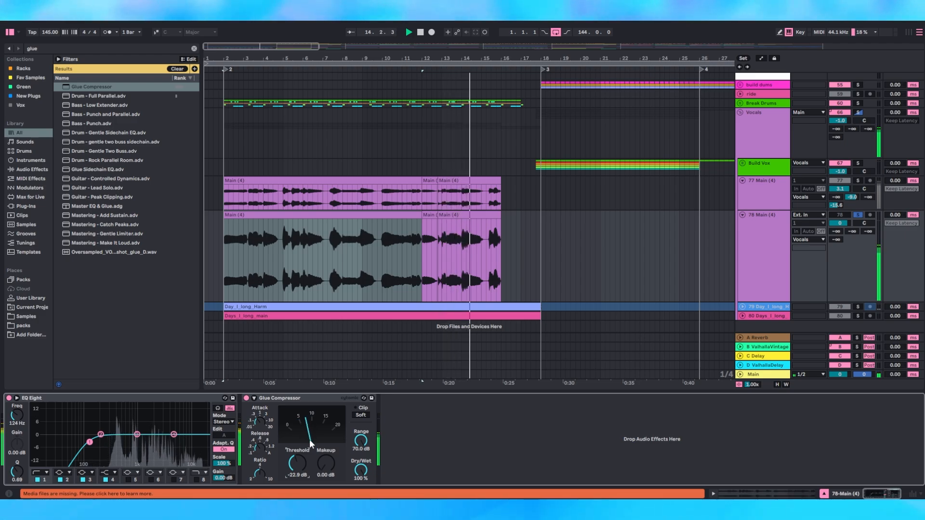
key("space")
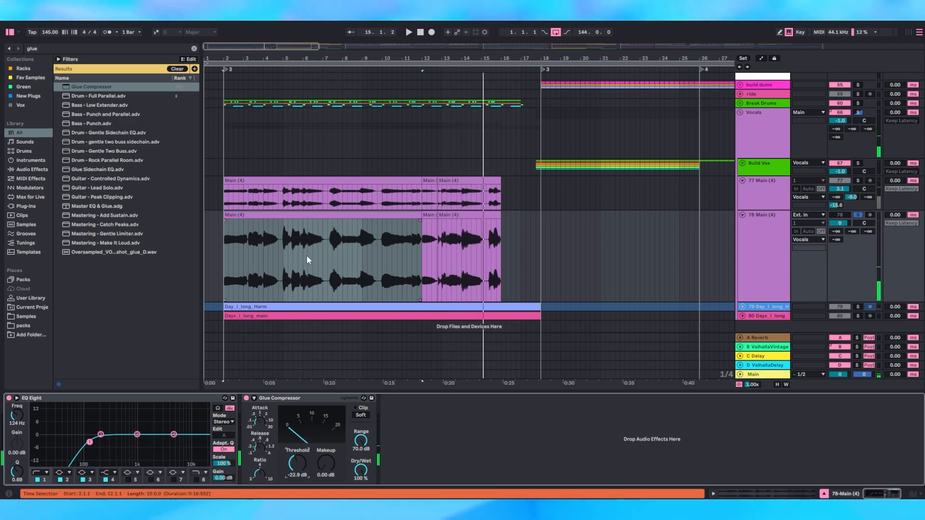
- Play the compressed vocal from bar 5 and from bar 8 to check the gain reduction
left_click(283, 250)
left_click(283, 249)
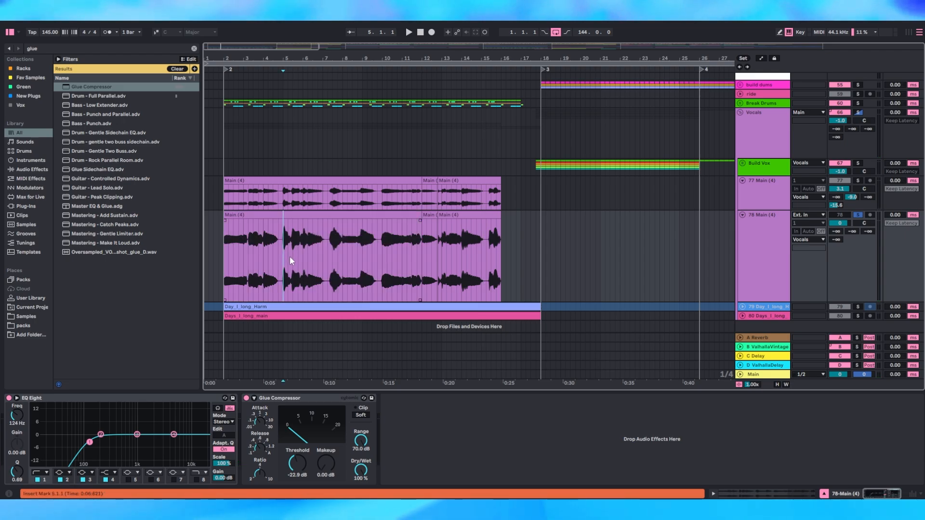
key("space")
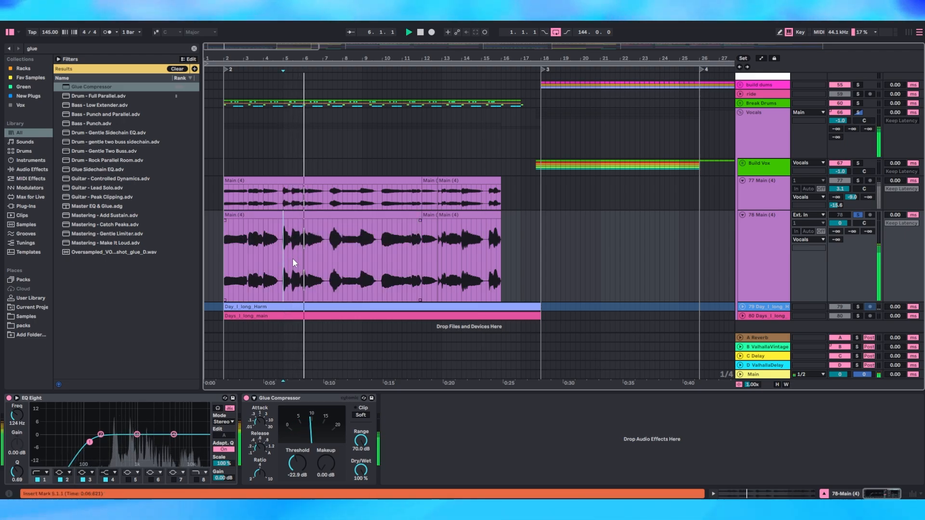
left_click(342, 260)
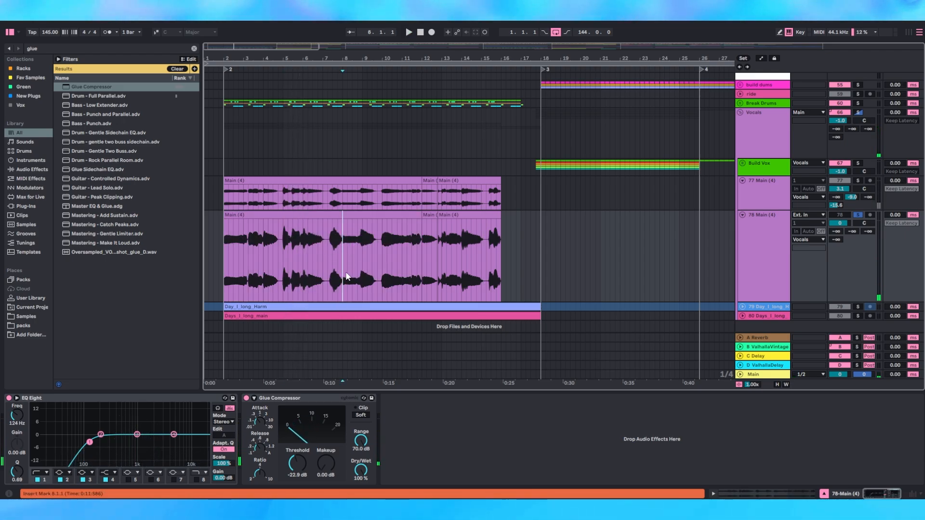
key("space")
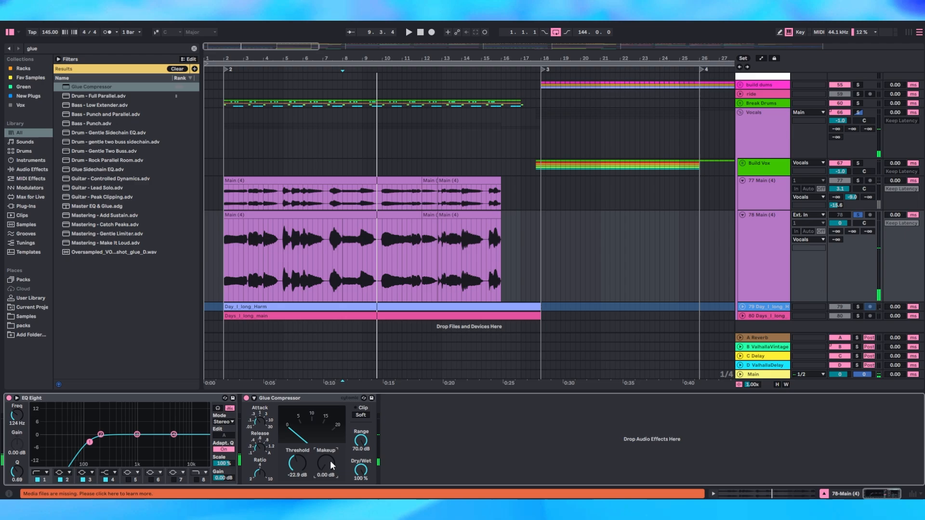
- Set the Glue Compressor's makeup gain to 10 dB and listen to the vocal from bar 8
left_click_drag(337, 455, 337, 407)
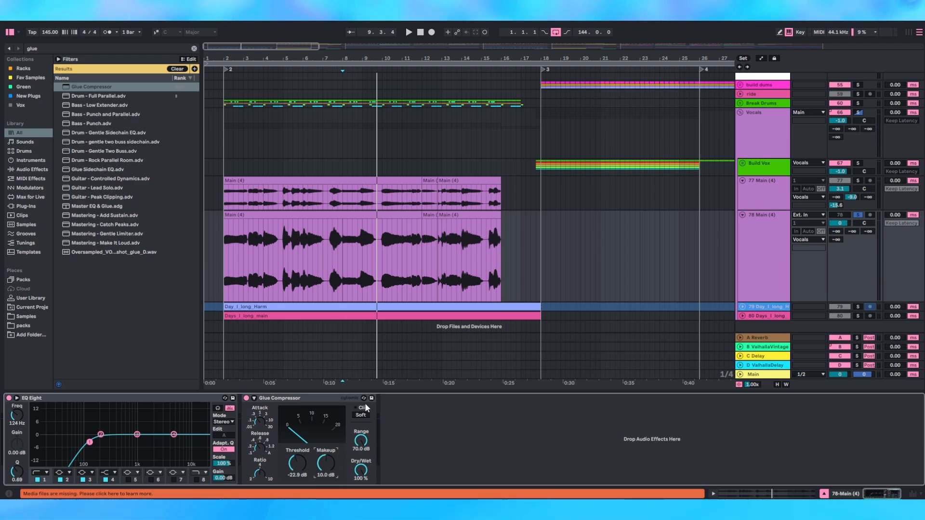
key("space")
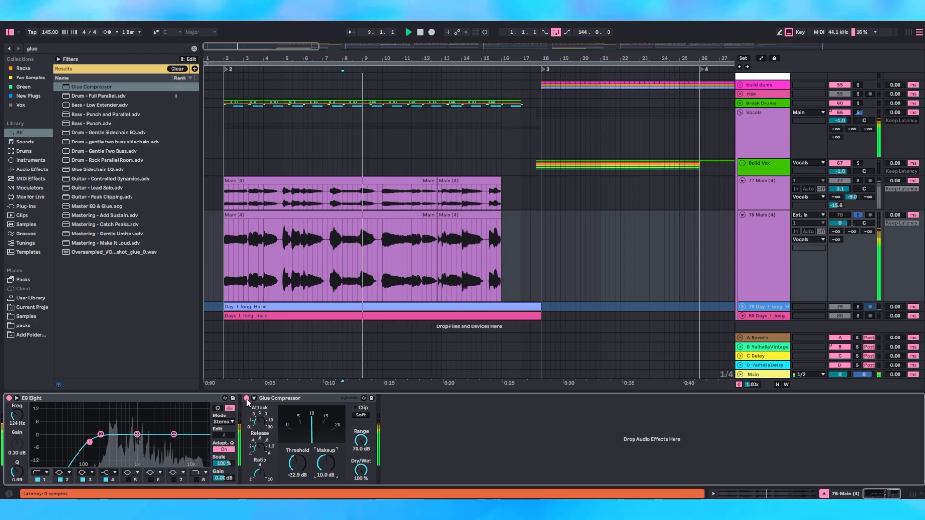
key("space")
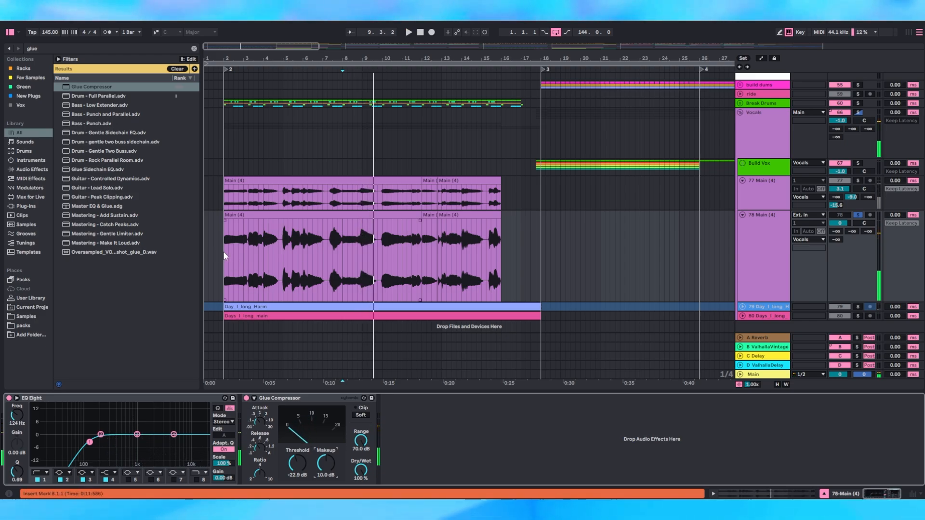
- Set an eight-bar loop over the vocal from bar 2 to bar 10
left_click_drag(224, 251, 368, 251)
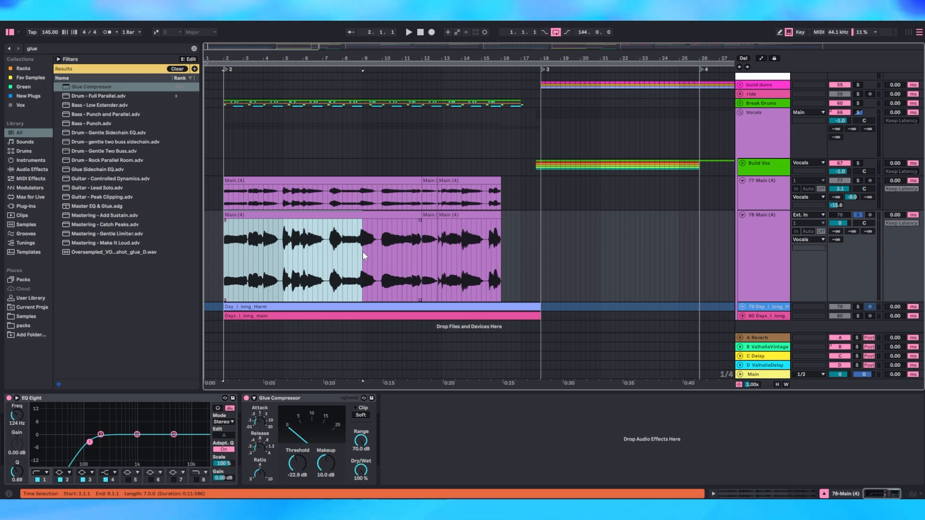
key("ctrl+l")
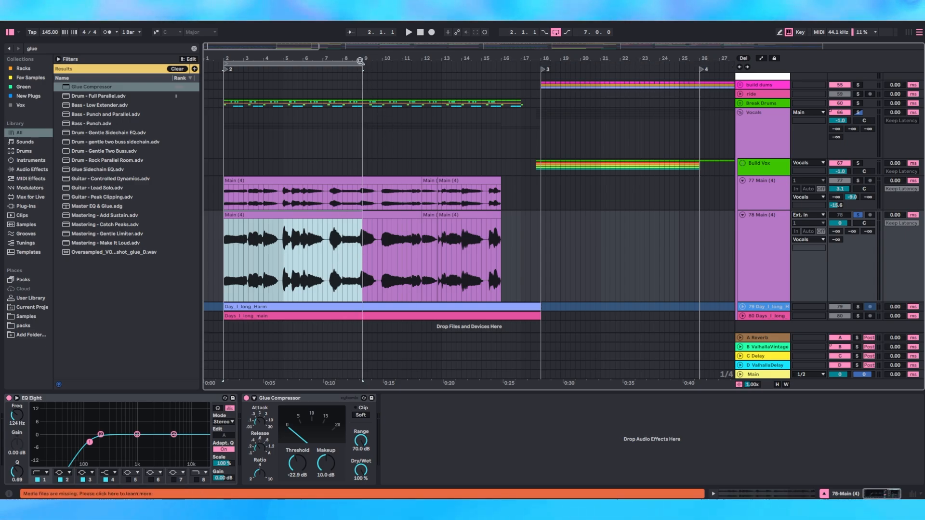
left_click_drag(360, 61, 382, 63)
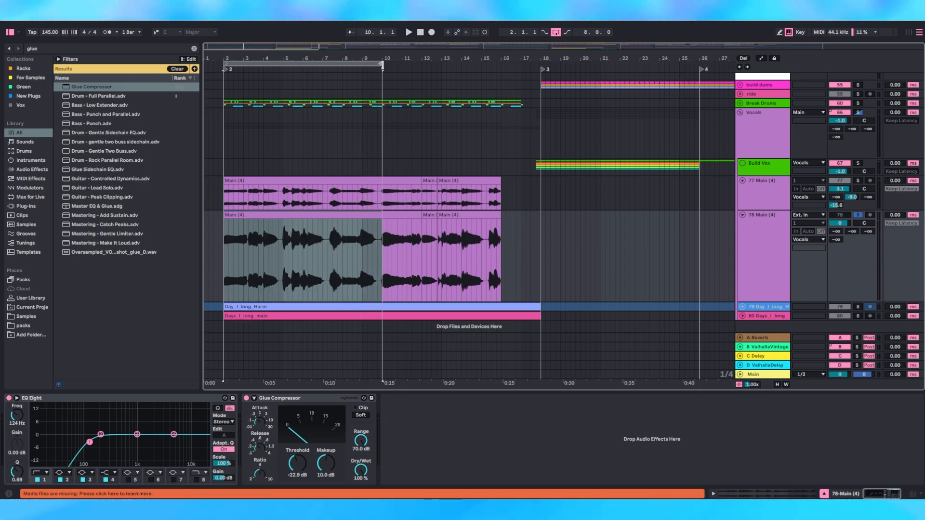
- Compare the looped vocal with the Glue Compressor bypassed and re-enabled
left_click(247, 398)
key("space")
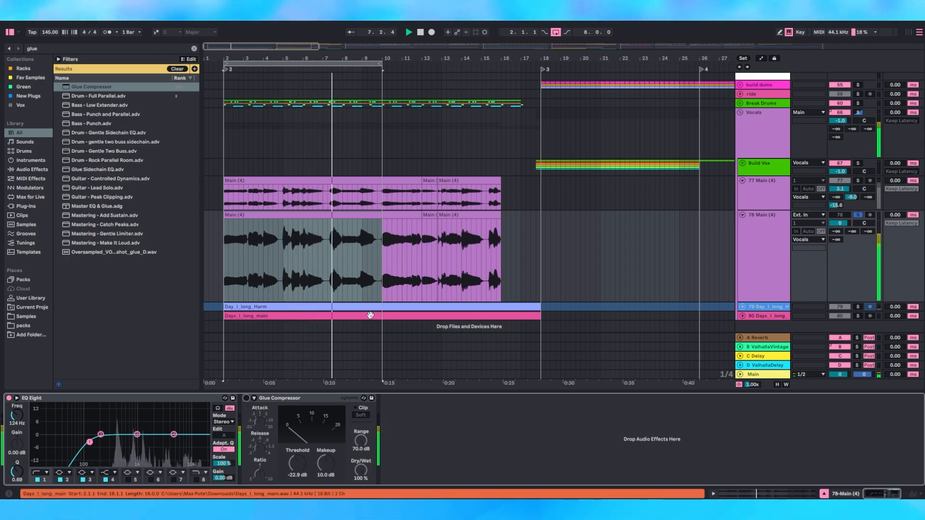
left_click(246, 398)
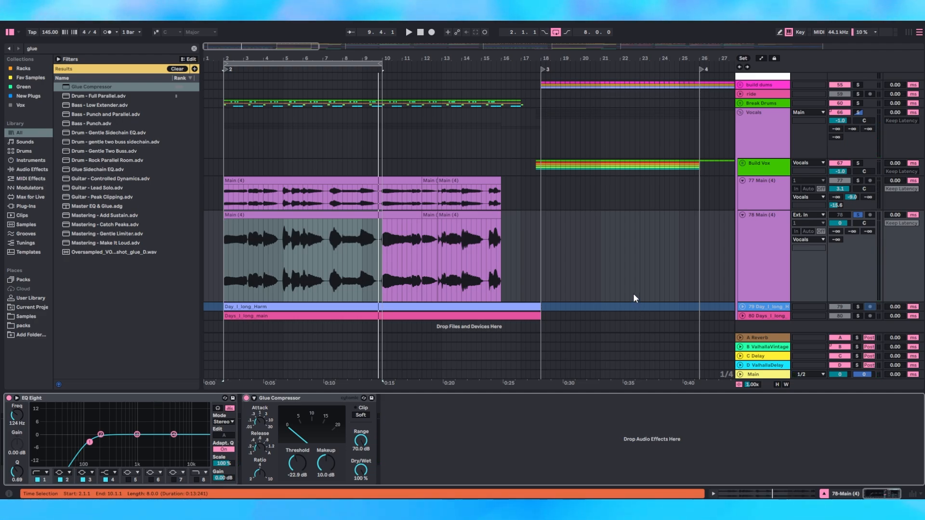
- Insert a new audio track directly below track 78 Main (4) and reselect track 78
left_click(761, 242)
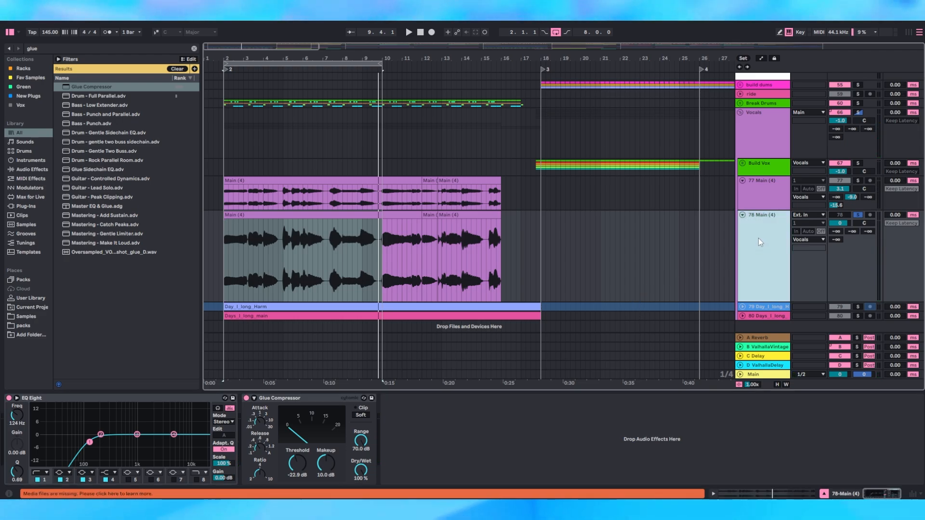
right_click(758, 238)
left_click(777, 265)
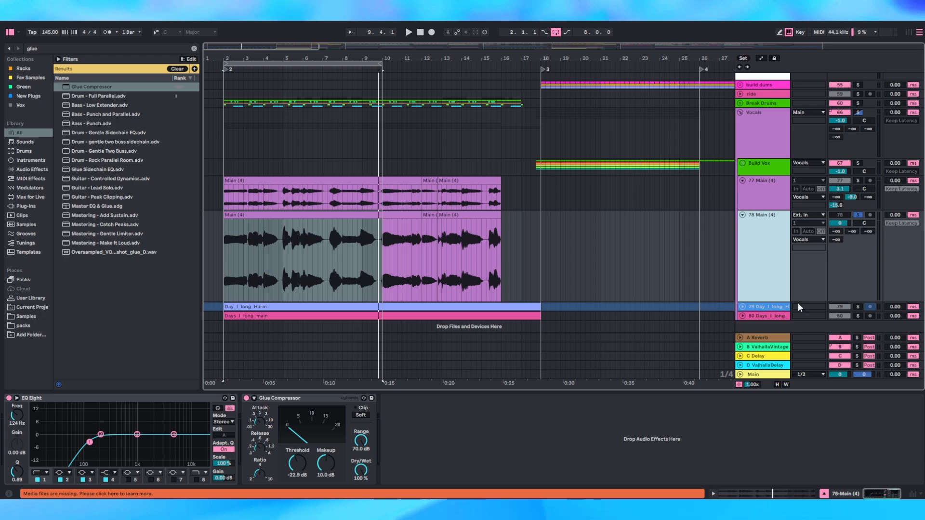
left_click(768, 244)
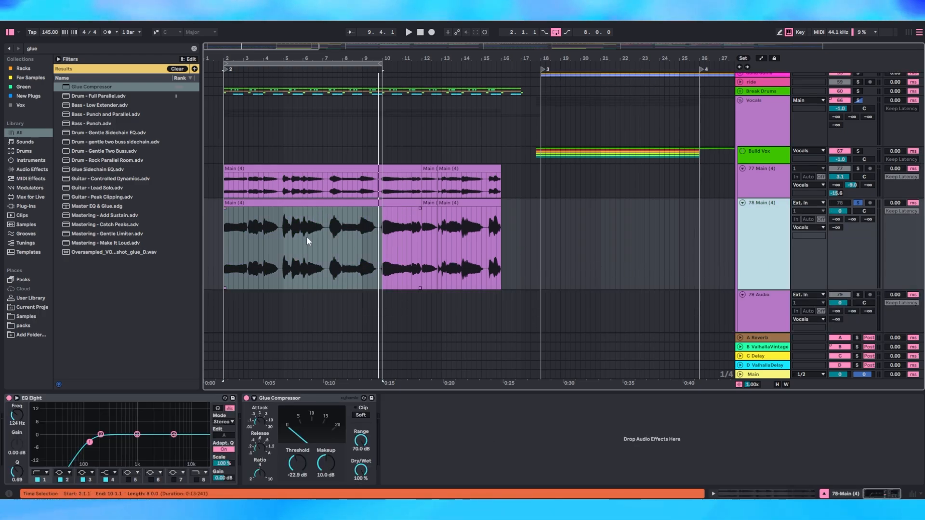
scroll(722, 207, "down", 2)
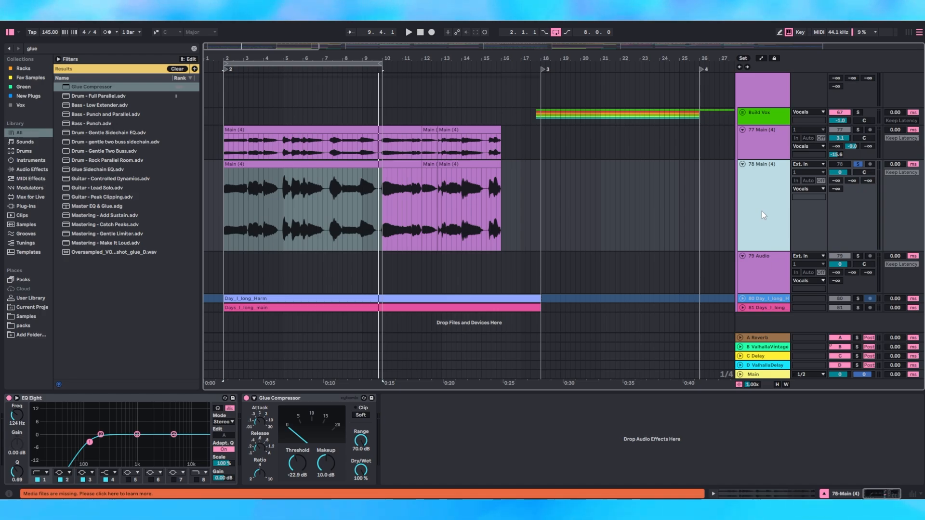
- Freeze track 78 Main (4), copy its frozen vocal for bars 2 to 10 onto track 79, and enlarge track 79
right_click(762, 215)
left_click(809, 270)
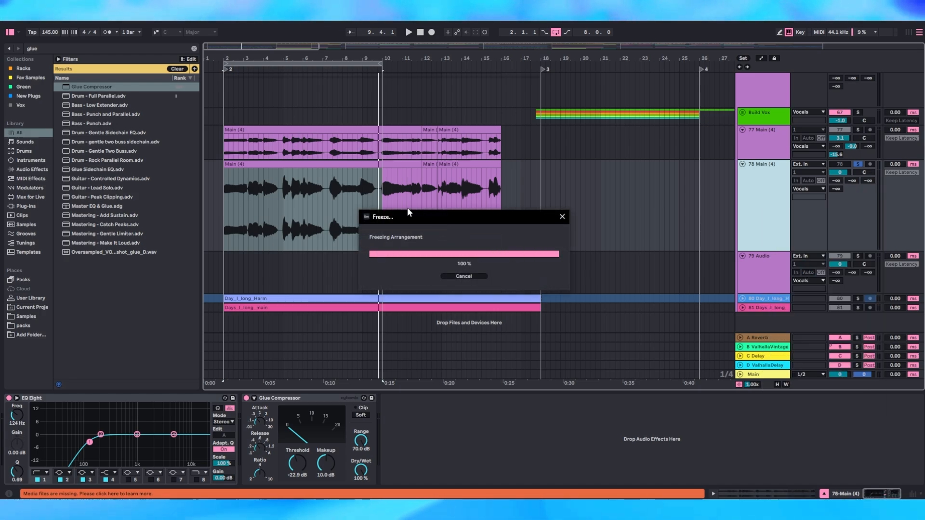
left_click_drag(319, 193, 313, 259)
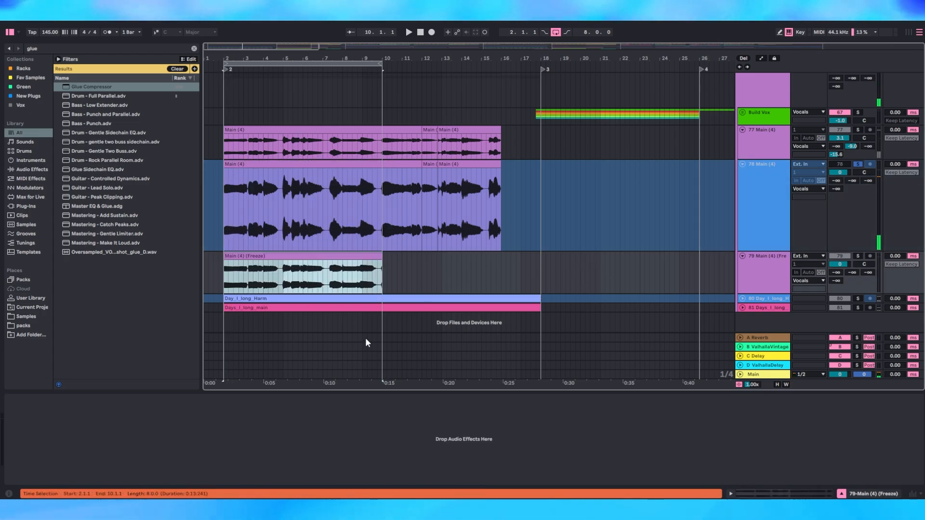
left_click_drag(766, 293, 772, 343)
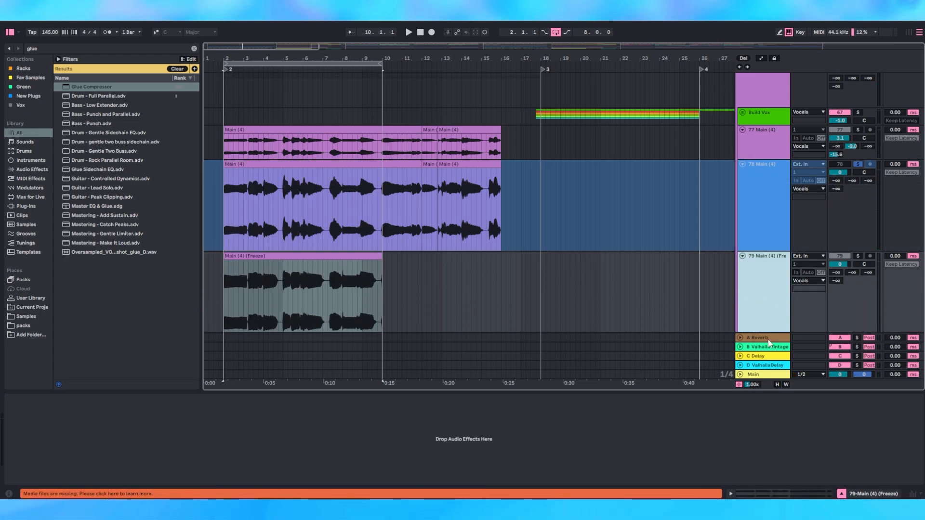
- Compare the original vocal waveform on track 78 with the frozen copy on track 79 at bars 5 and 6
scroll(251, 165, "down", 2)
left_click_drag(218, 60, 224, 121)
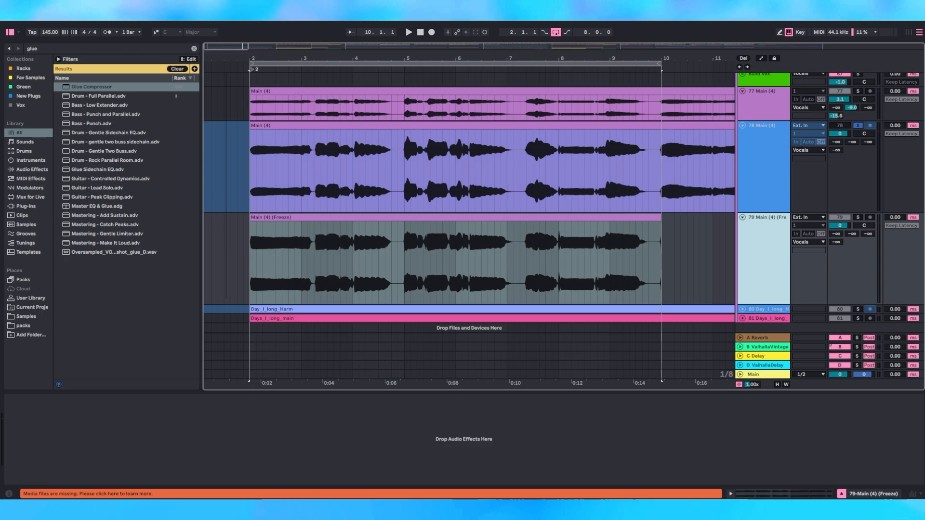
left_click(405, 266)
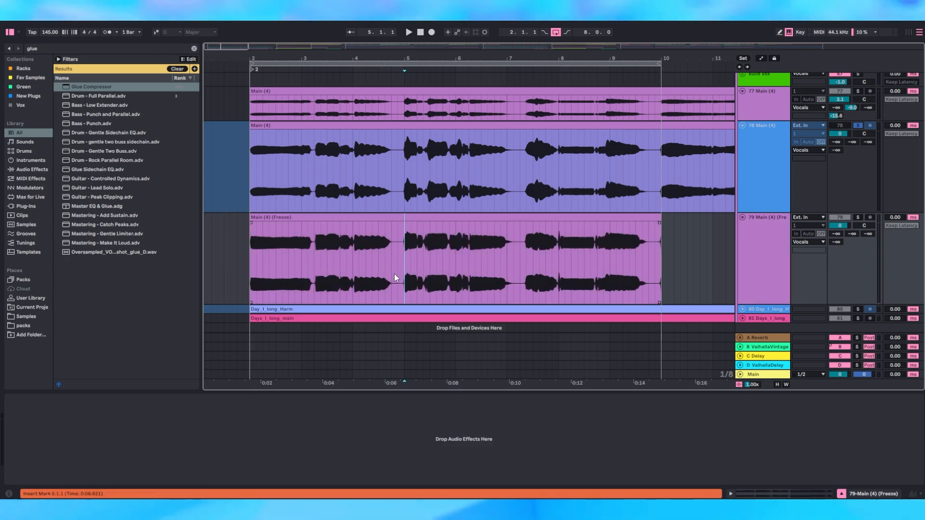
left_click(354, 171)
left_click(405, 154)
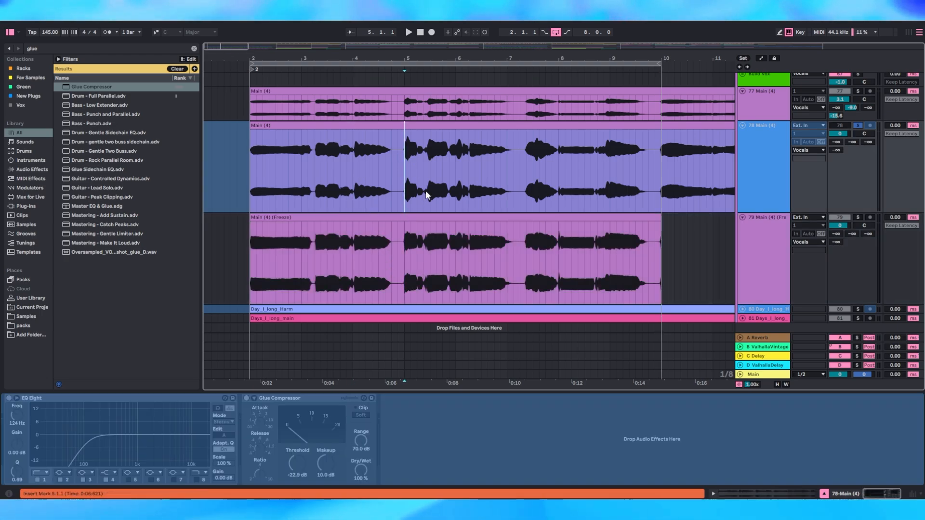
left_click(456, 165)
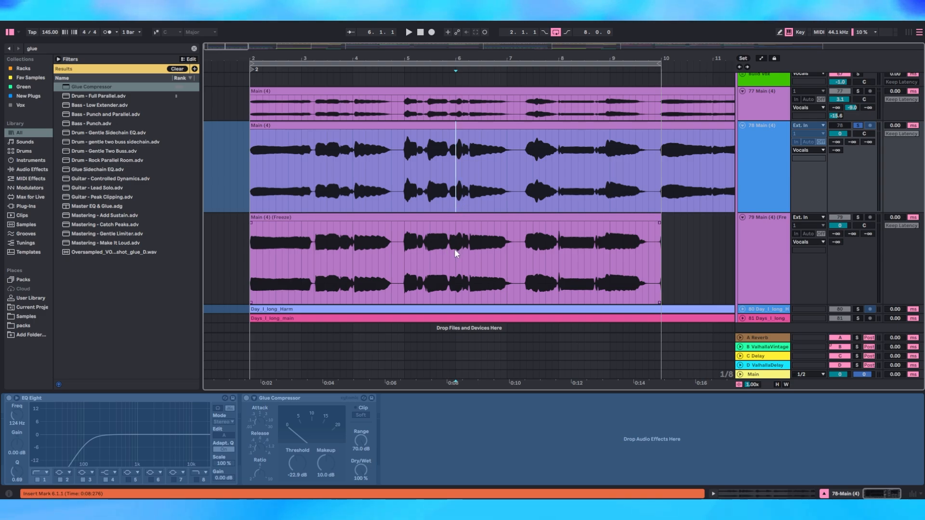
left_click(456, 250)
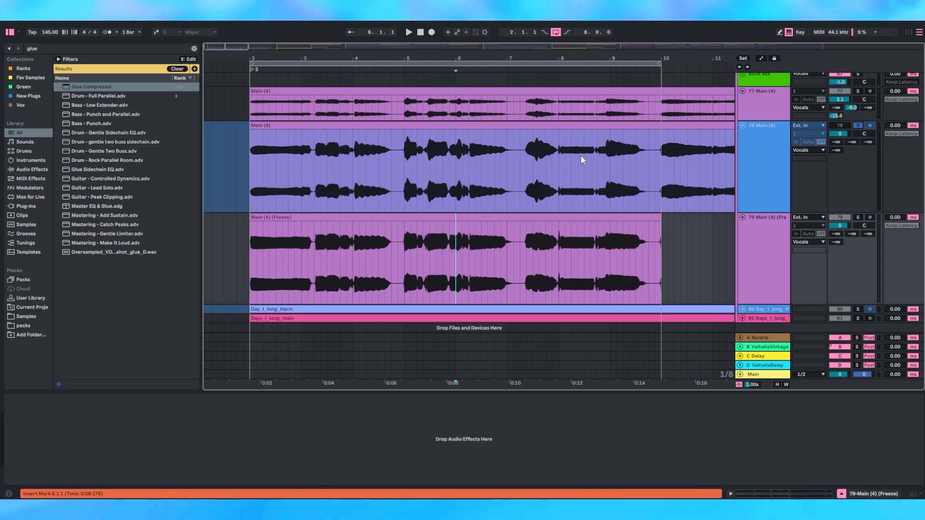
- Compare both waveforms around bars 8 and 9, over the opening phrase from bar 2, and at the bar 5 peak
left_click_drag(580, 156, 567, 159)
left_click_drag(566, 236, 624, 249)
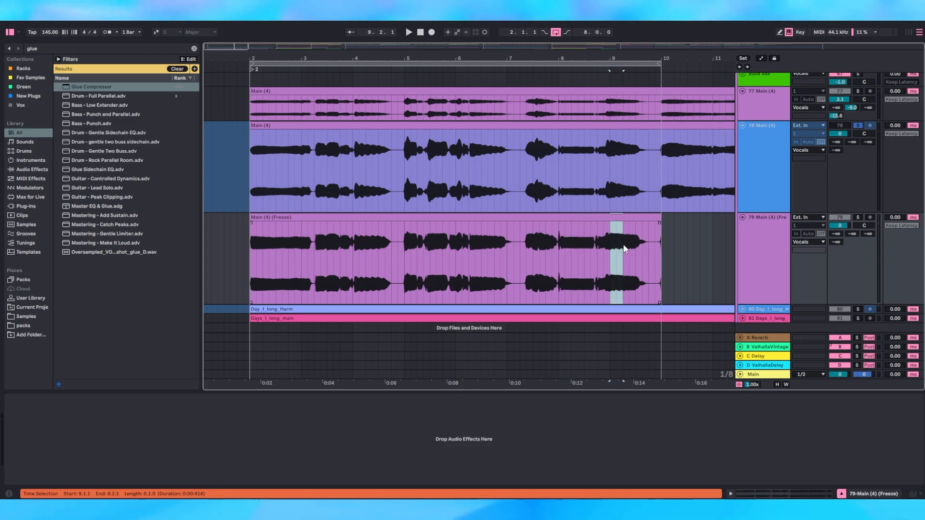
left_click(344, 249)
left_click_drag(251, 253, 305, 246)
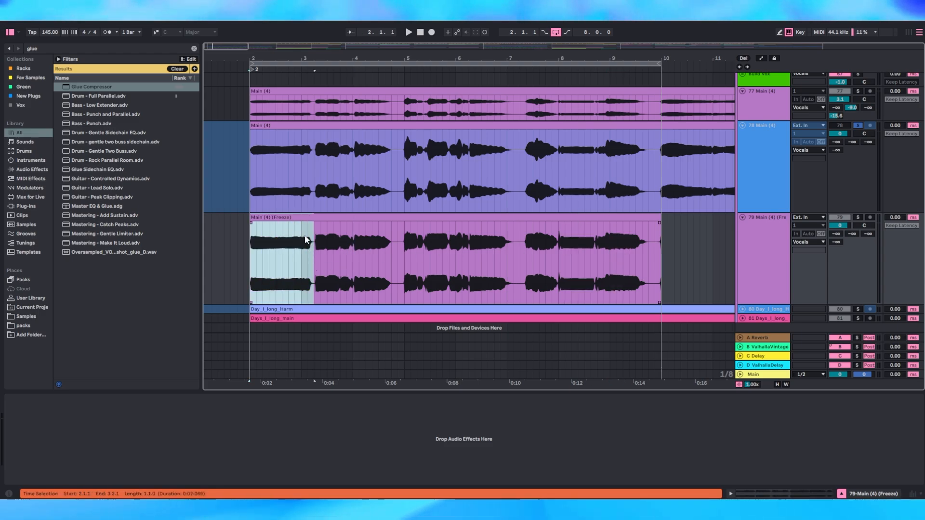
left_click_drag(249, 172, 319, 168)
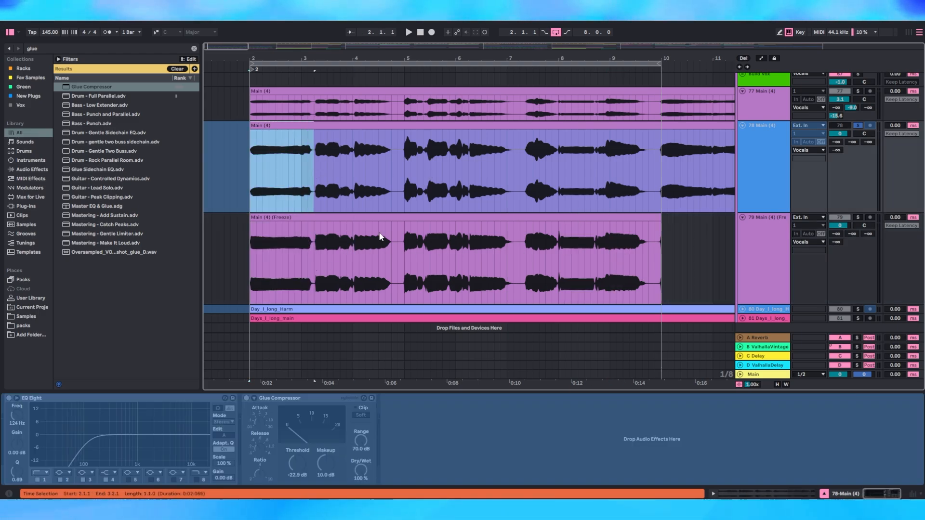
left_click(405, 161)
left_click_drag(405, 248, 411, 248)
left_click(406, 248)
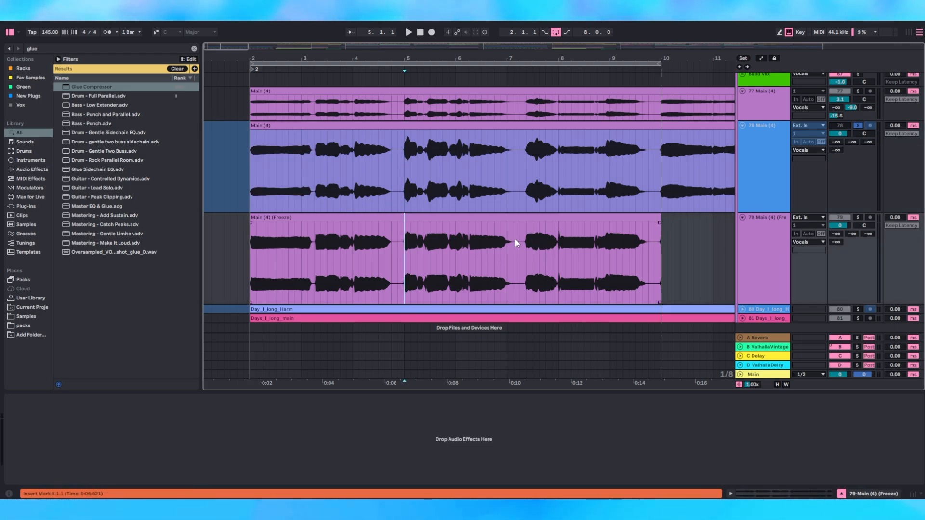
- Delete track 79 with the frozen vocal copy and insert an empty audio track below track 78
left_click(745, 255)
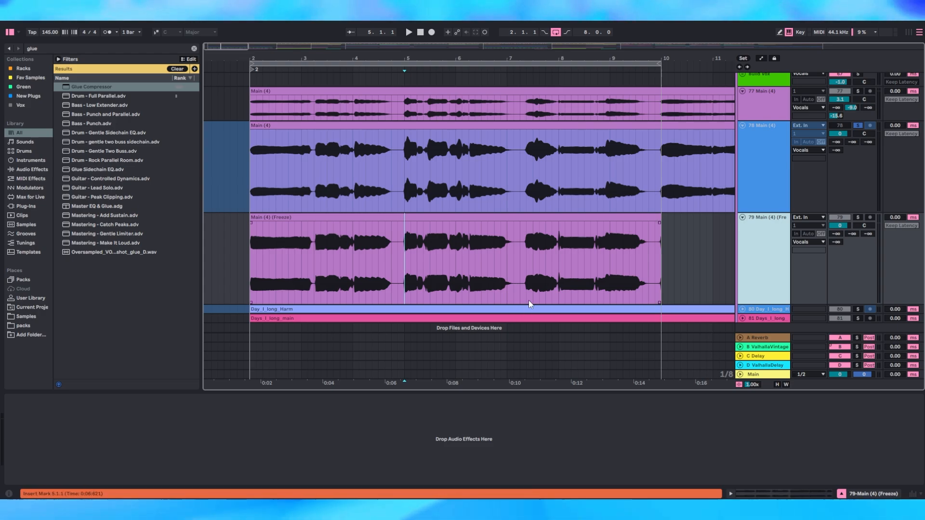
key("Delete")
right_click(756, 163)
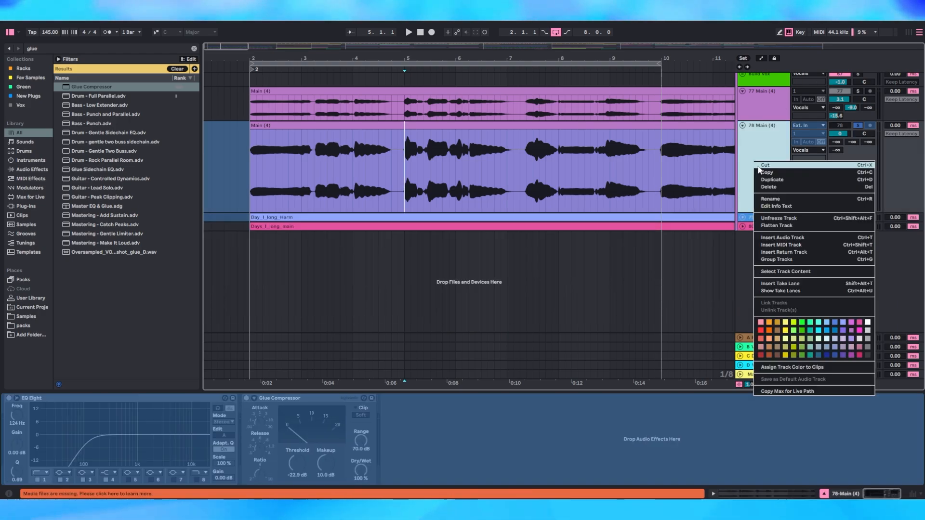
left_click(802, 238)
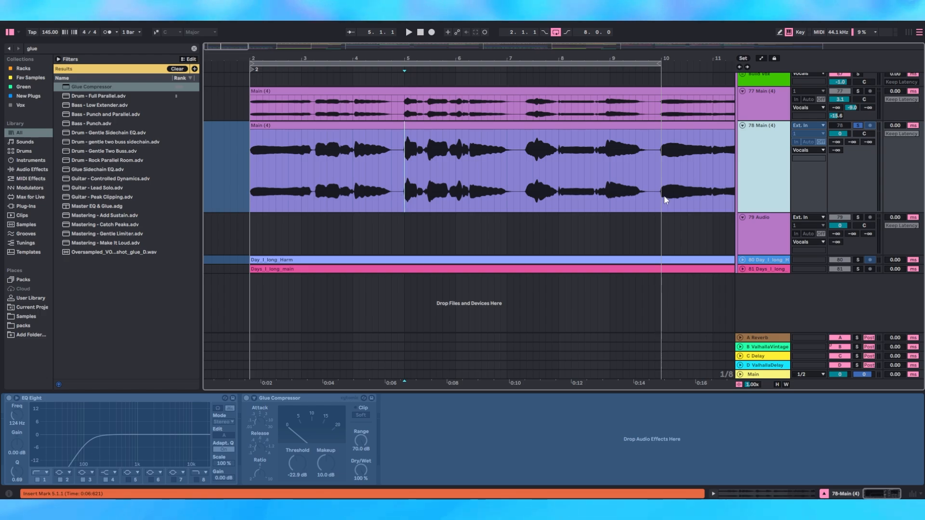
- Unfreeze track 78 Main (4) so its devices can be edited
scroll(748, 196, "up", 1)
right_click(774, 167)
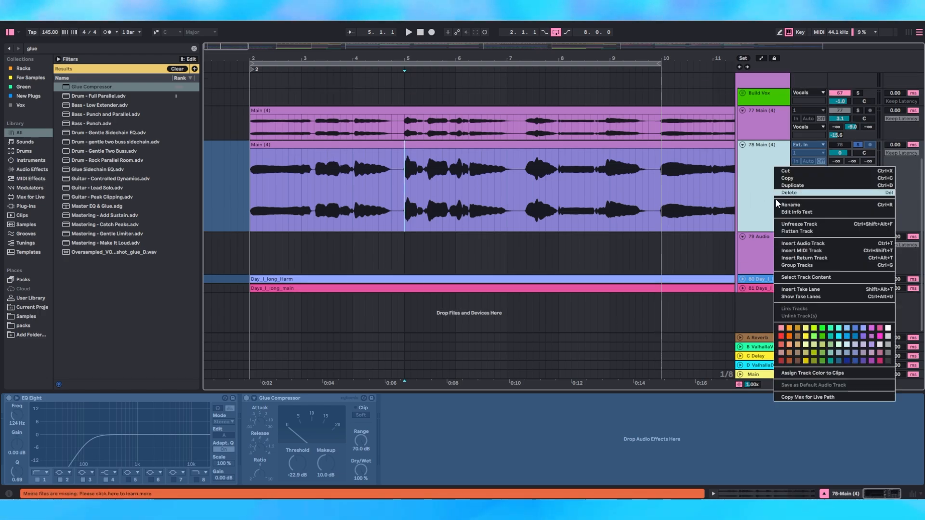
left_click(804, 224)
- Search the browser for "de-es" and select the Vocal De-Esser plug-in
key("ctrl+f")
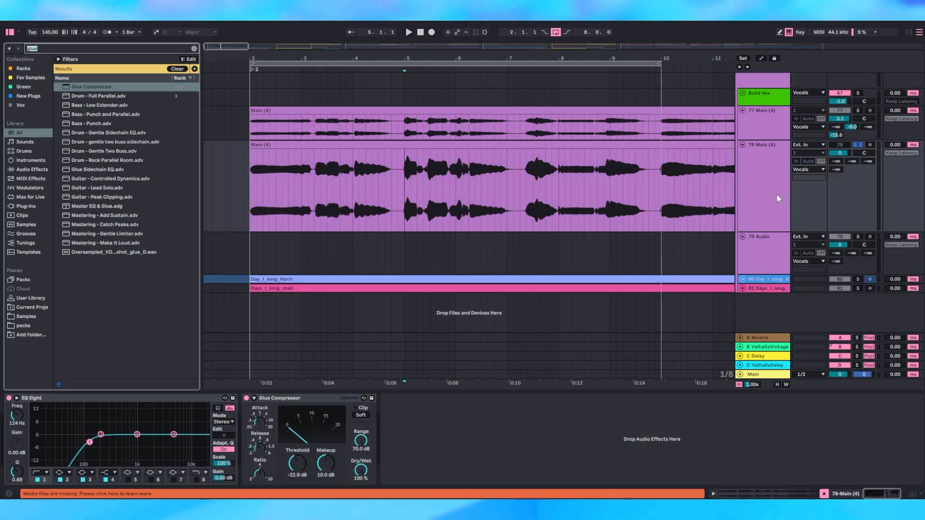
type("de-es")
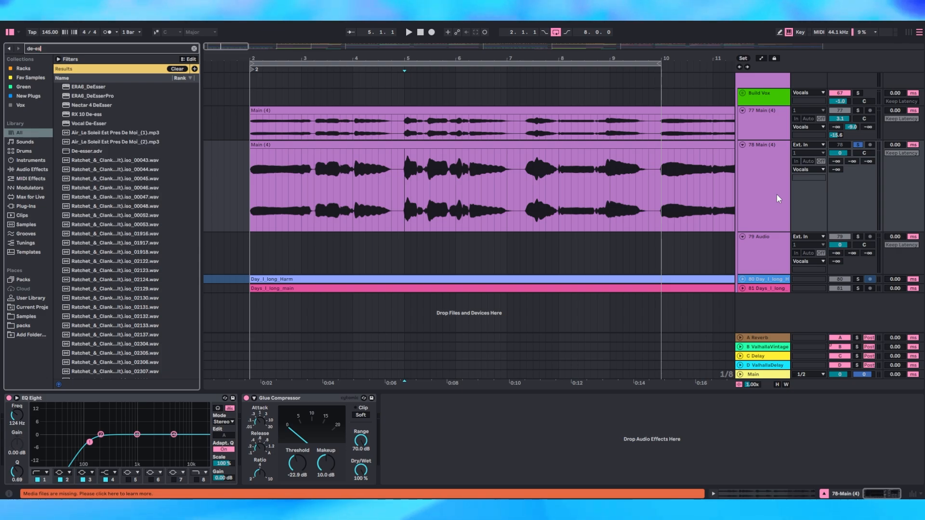
left_click(97, 123)
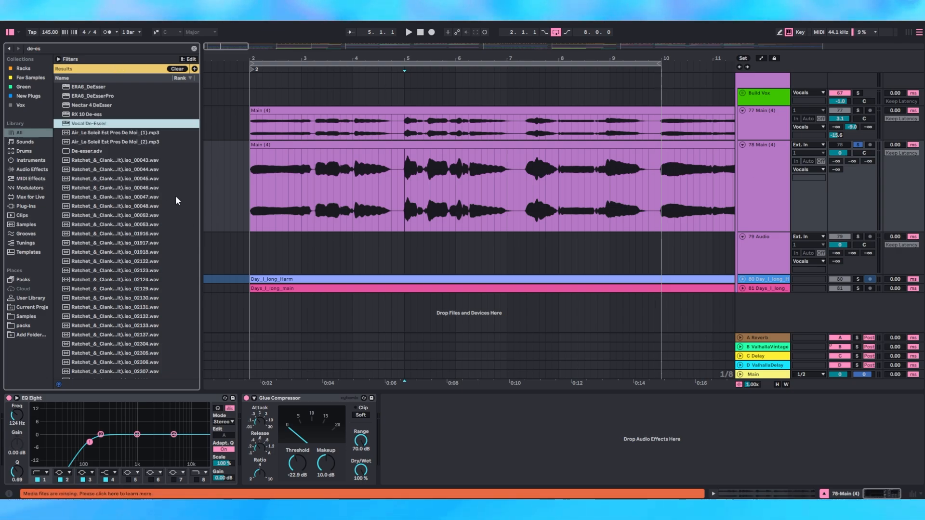
- Find Pro-DS with the search "pro-d" and add it after the Glue Compressor on track 78
key("ctrl+f")
type("pro-d")
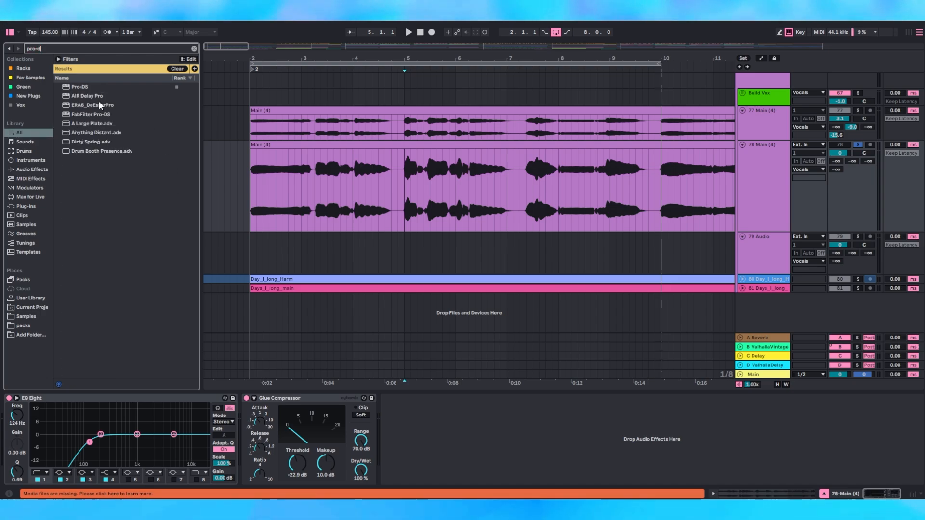
left_click_drag(88, 88, 401, 400)
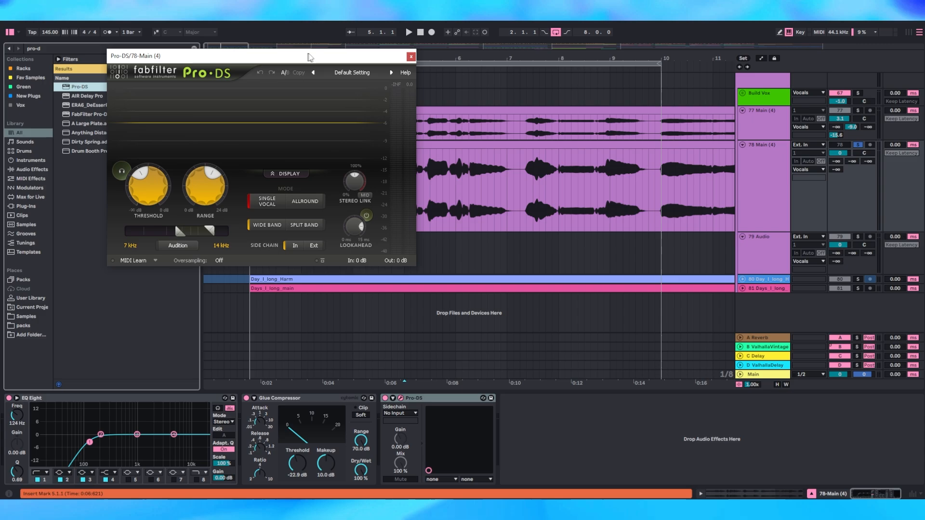
left_click_drag(309, 57, 317, 66)
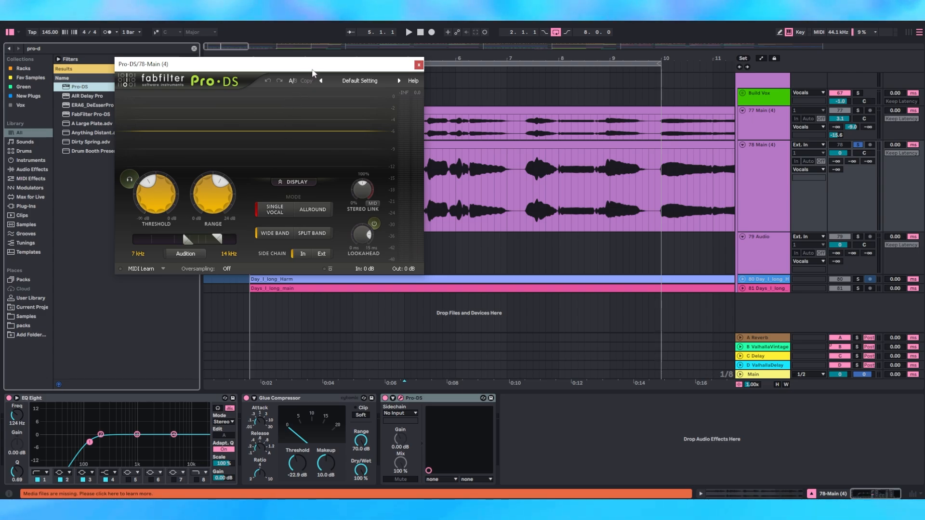
- Load the Single Vocal preset Female Wide Band in Pro-DS and move its window aside
left_click(354, 81)
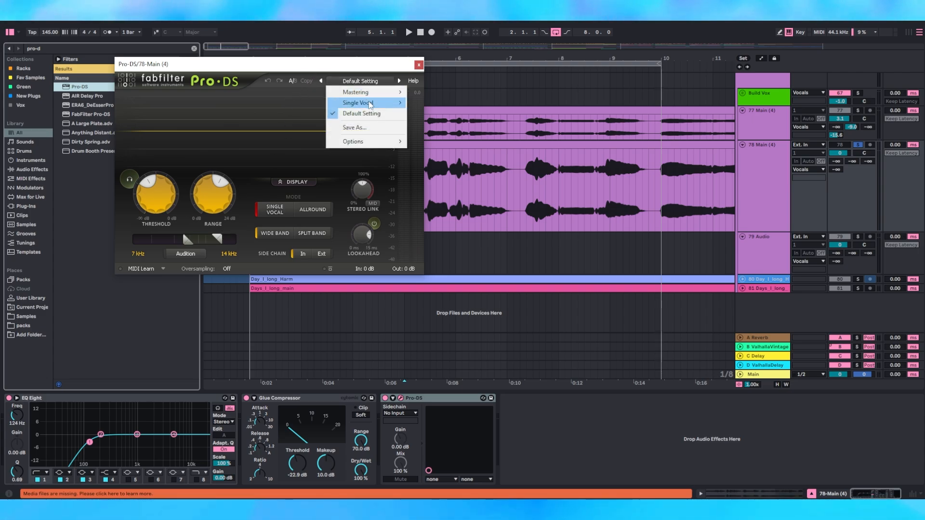
mouse_move(366, 102)
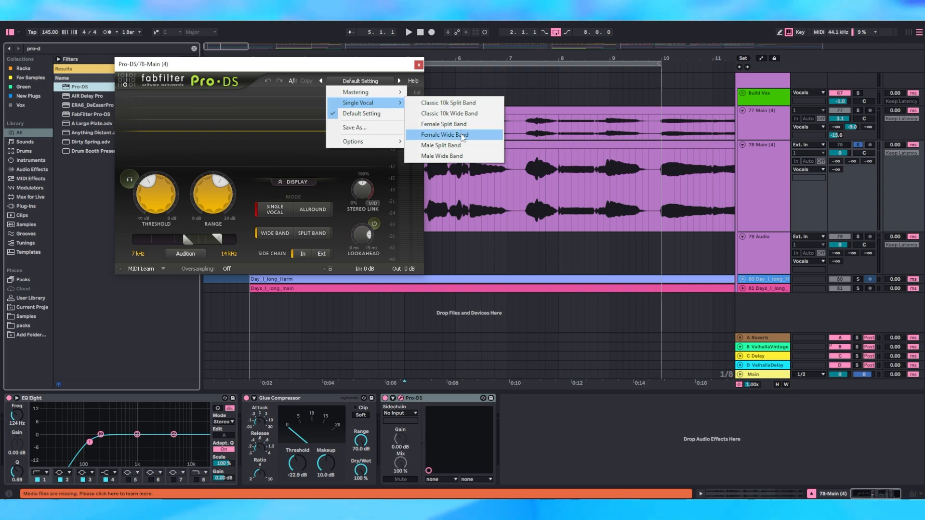
left_click(445, 135)
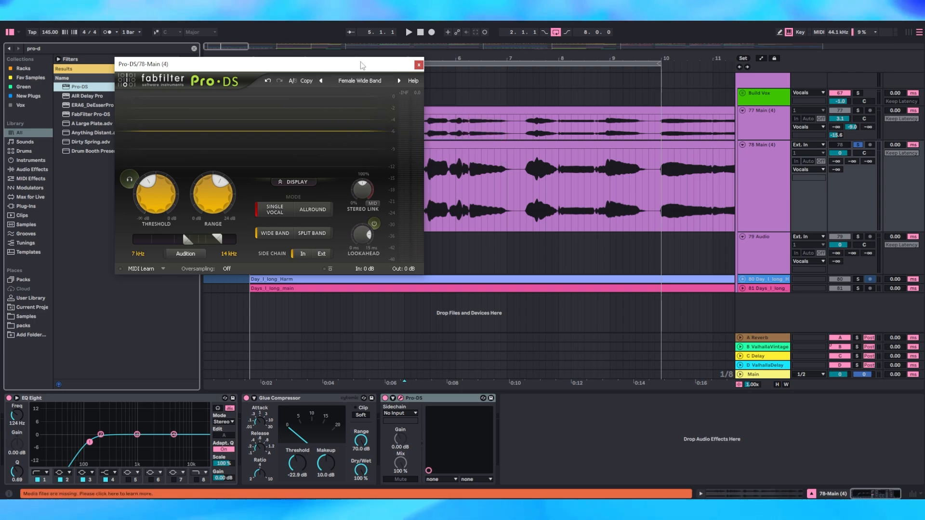
left_click_drag(362, 65, 455, 86)
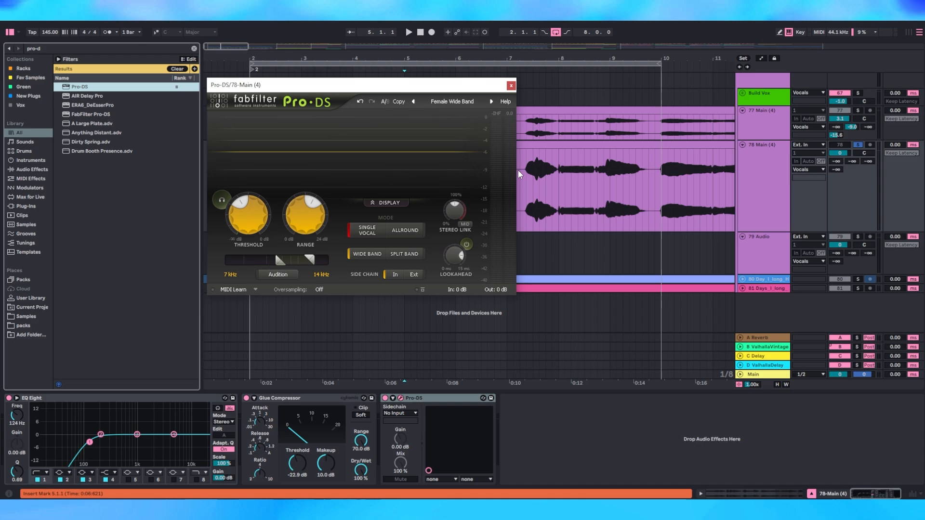
- Listen to the de-essed vocal from bar 5 while watching the Pro-DS display, and close the plug-in window
key("space")
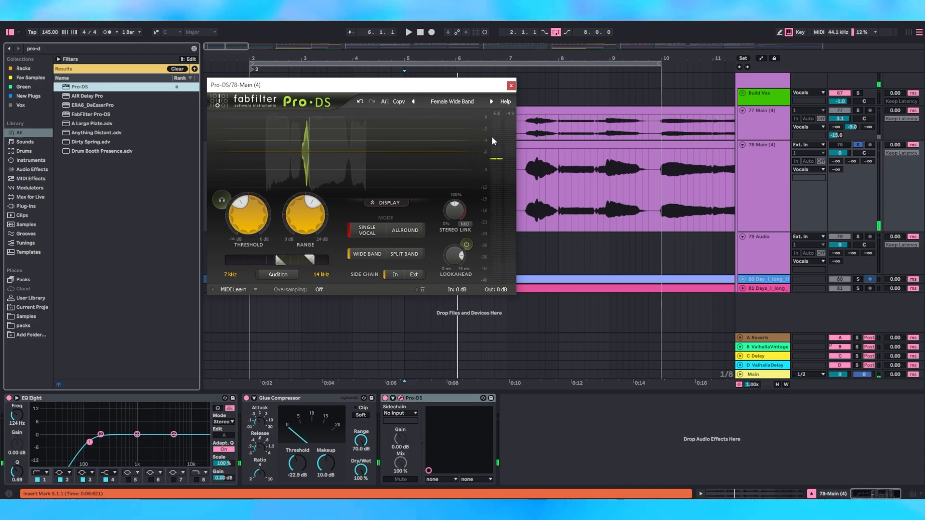
key("space")
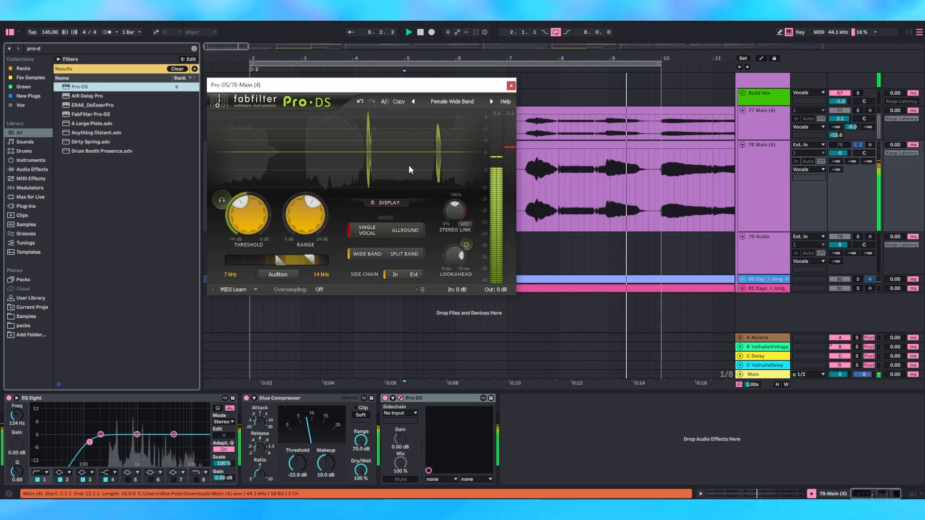
key("space")
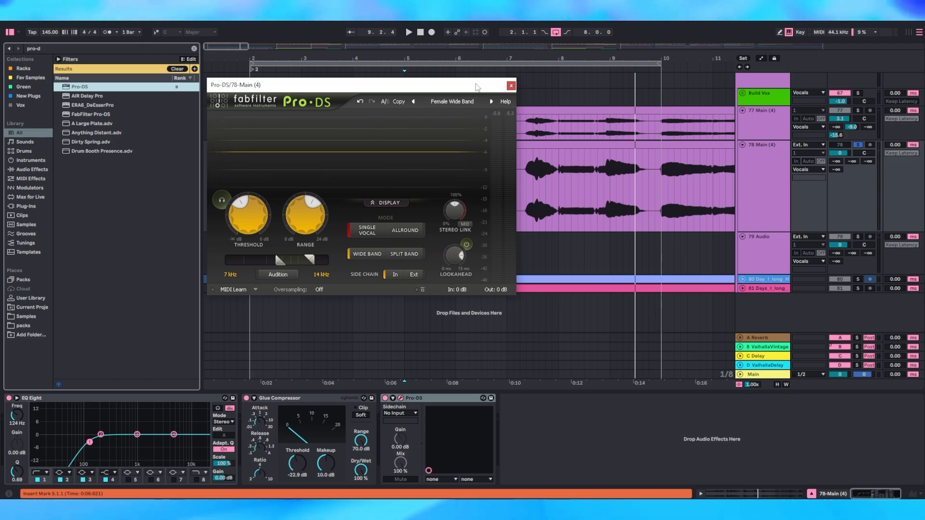
left_click_drag(451, 86, 474, 79)
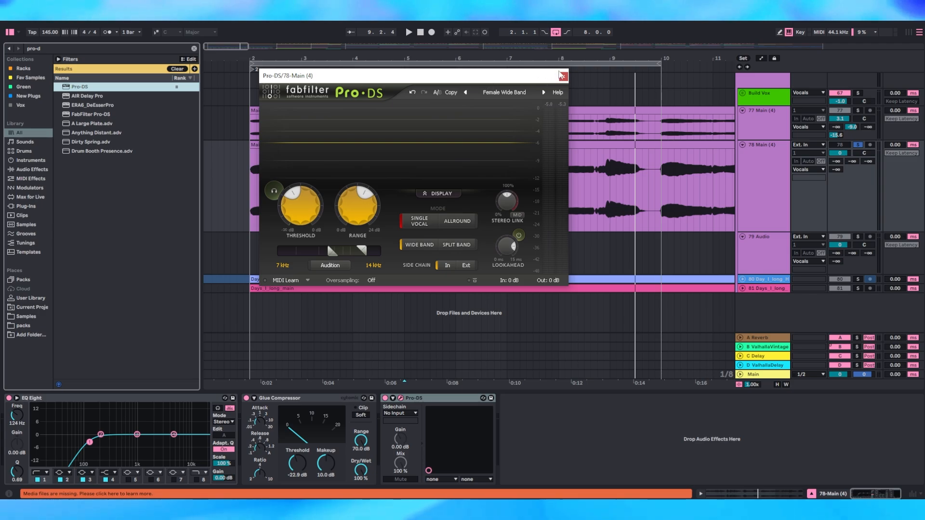
left_click(561, 76)
- Add Pro-MB after Pro-DS on track 78, open its editor and move the window clear of the device chain
key("ctrl+f")
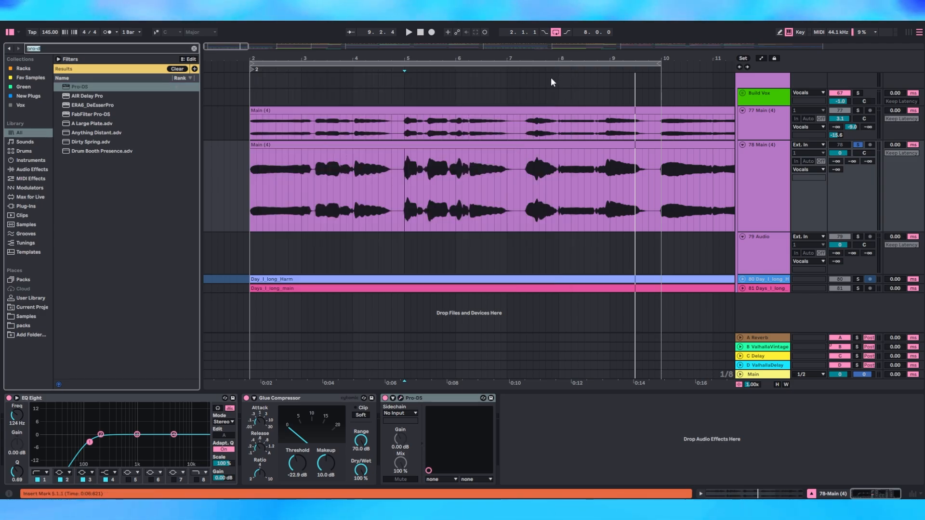
type("pro-")
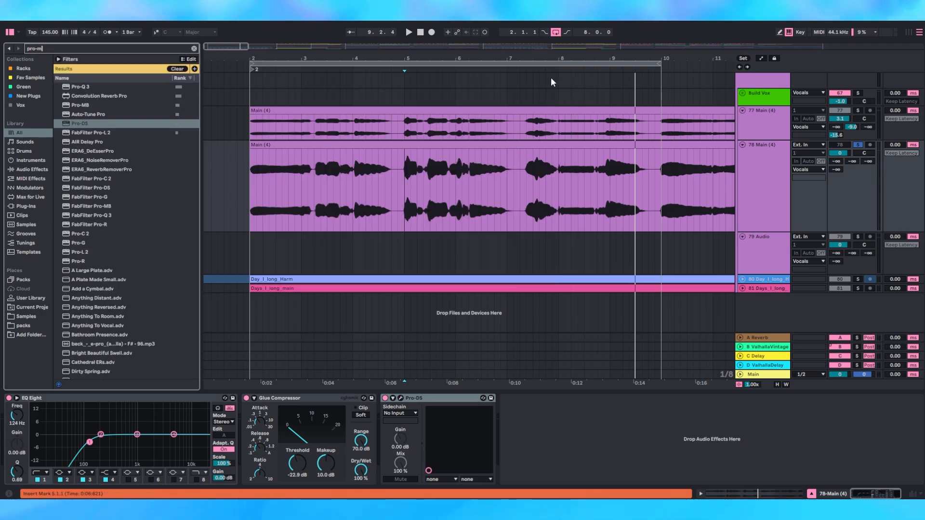
key("Down")
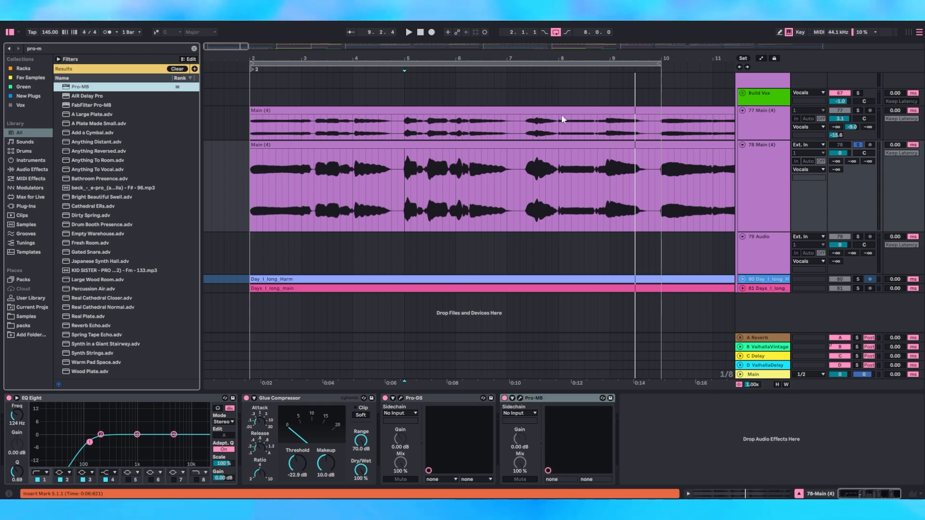
left_click(520, 398)
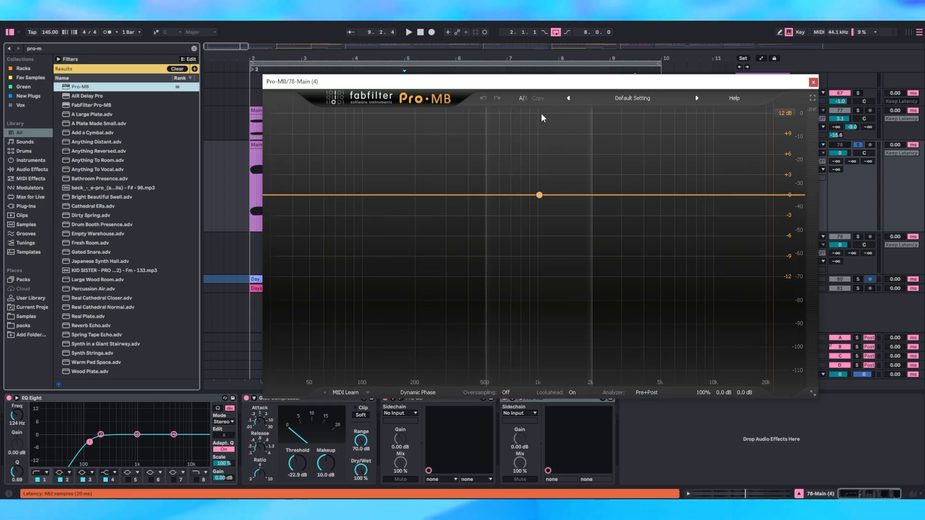
left_click_drag(559, 80, 427, 53)
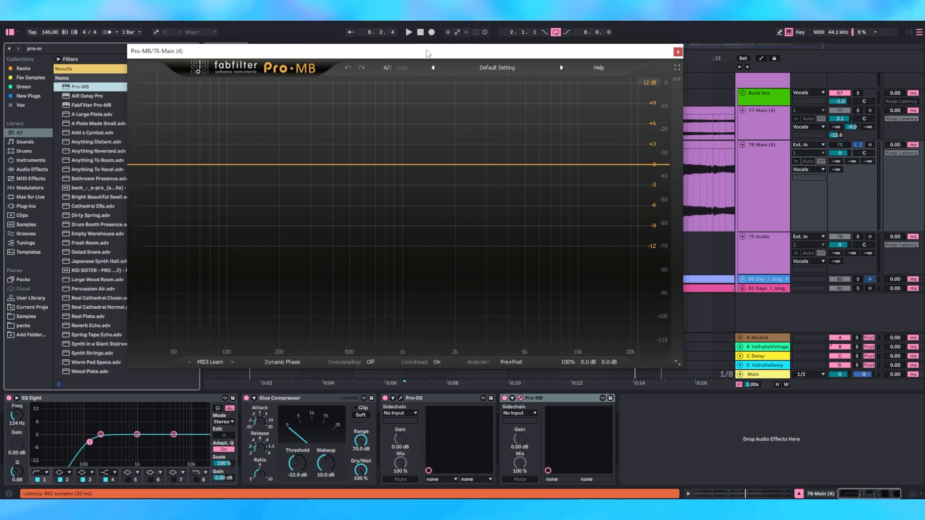
- Create two Pro-MB bands: a high band from about 1 kHz to 20 kHz and a low band ending at about 1035 Hz
left_click(448, 102)
left_click_drag(506, 108, 631, 117)
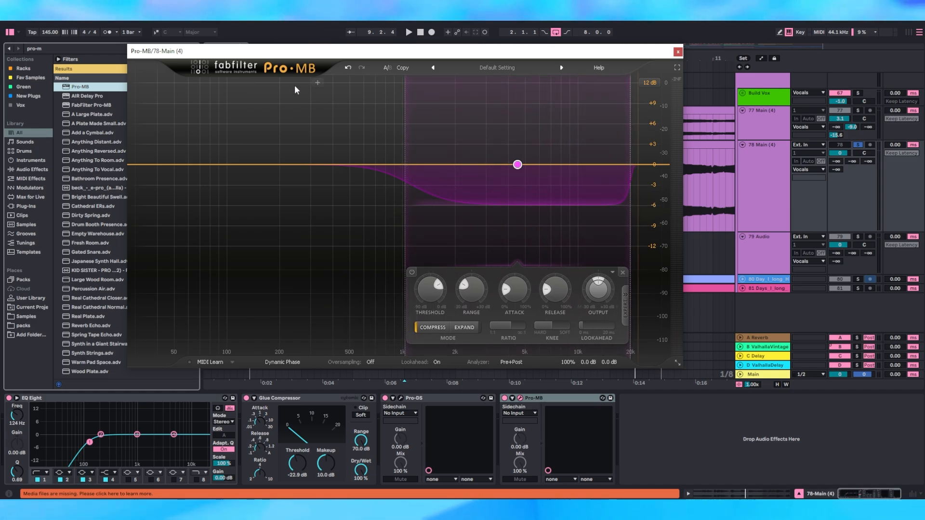
left_click(308, 103)
left_click_drag(310, 103, 405, 120)
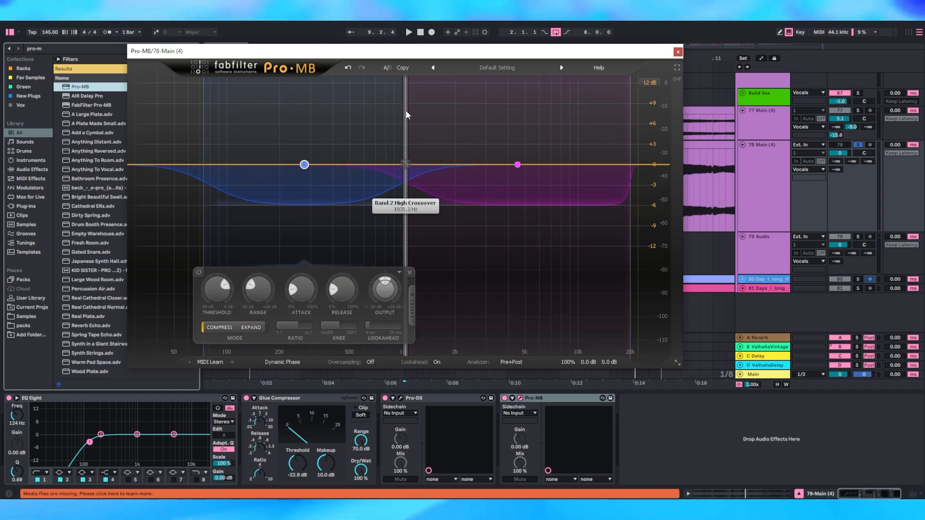
- Extend the high band's upper crossover slightly and raise its output to about +5.5 dB
left_click(409, 128)
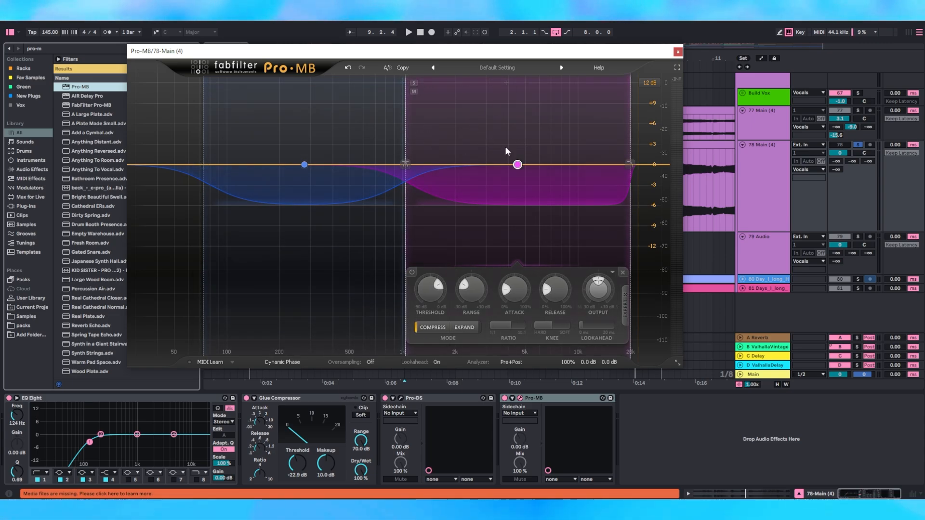
left_click_drag(631, 127, 640, 130)
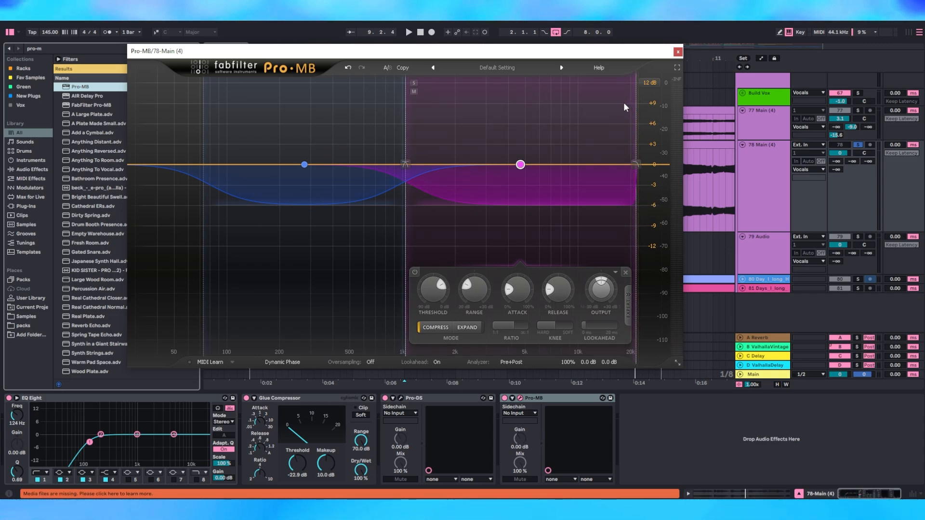
left_click_drag(520, 164, 523, 128)
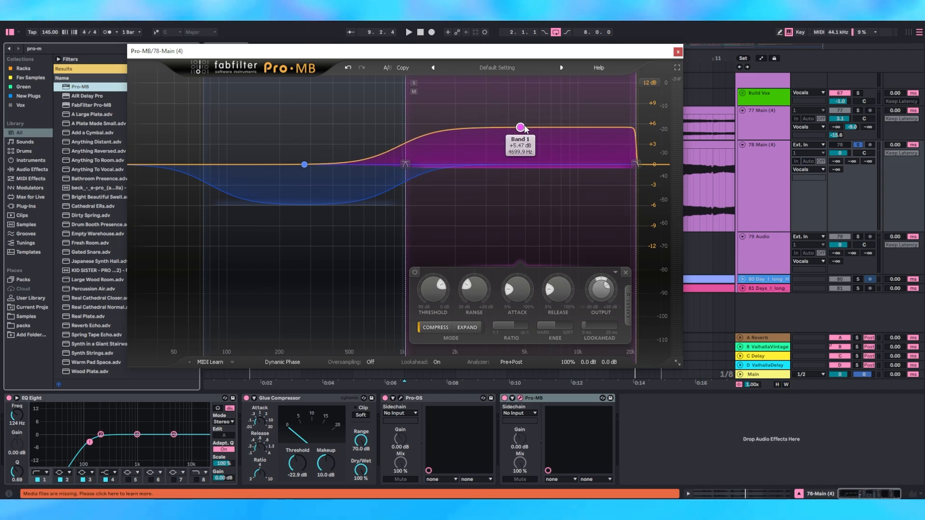
- Play the vocal through Pro-MB and bypass the plug-in for comparison before stopping playback
key("space")
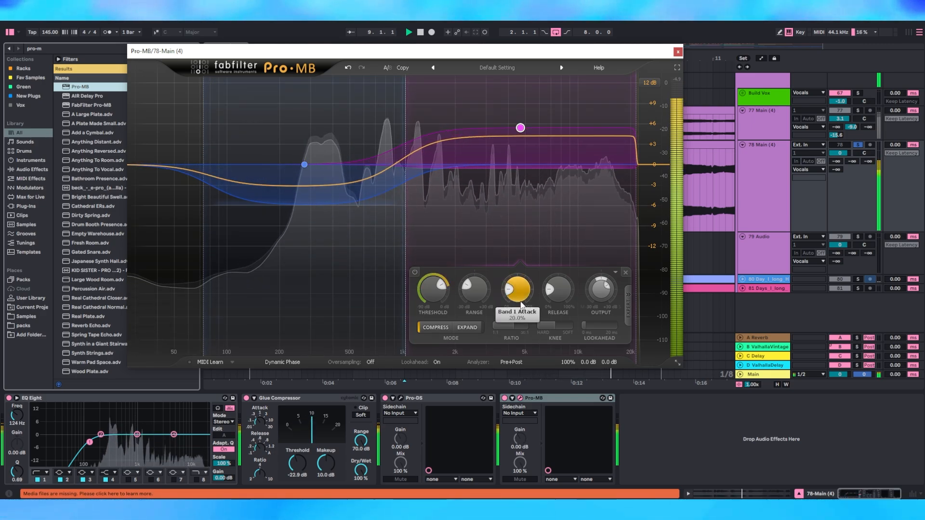
left_click(504, 398)
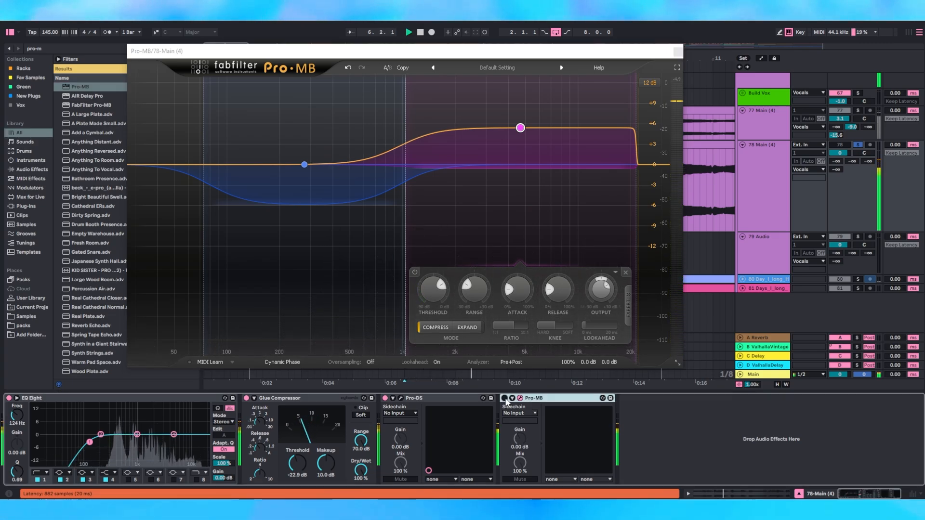
key("space")
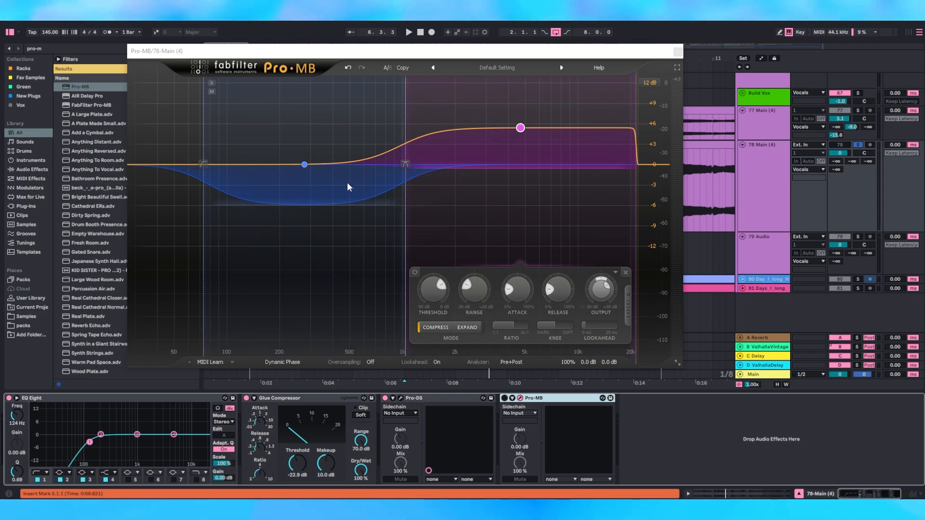
- Replay the vocal from bar 2 with Pro-MB bypassed, move its window clear of the device chain and re-enable the plug-in
mouse_move(306, 167)
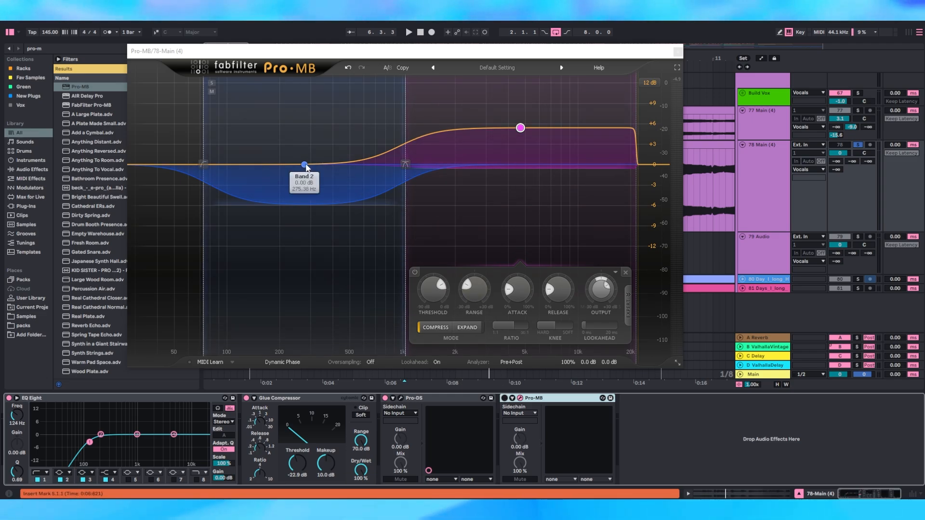
left_click_drag(464, 52, 581, 90)
left_click(249, 179)
key("space")
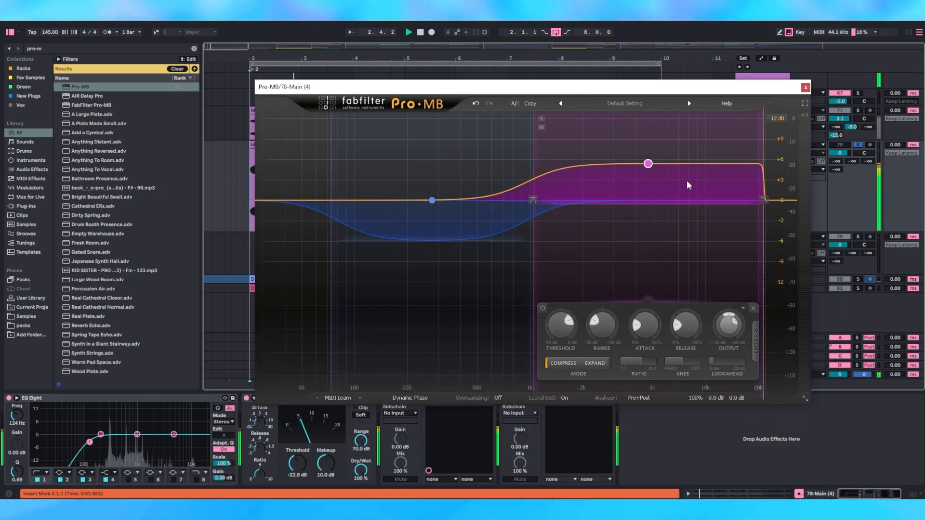
left_click_drag(676, 89, 672, 205)
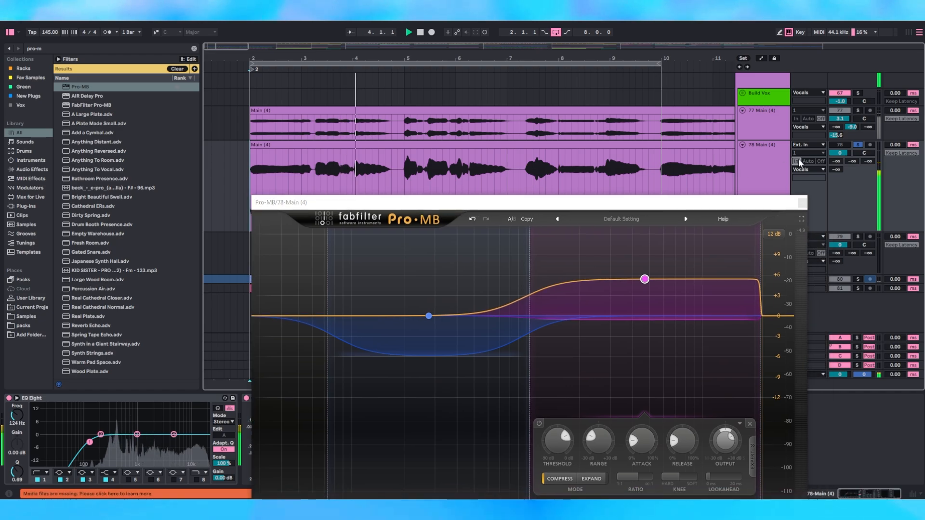
left_click(688, 186)
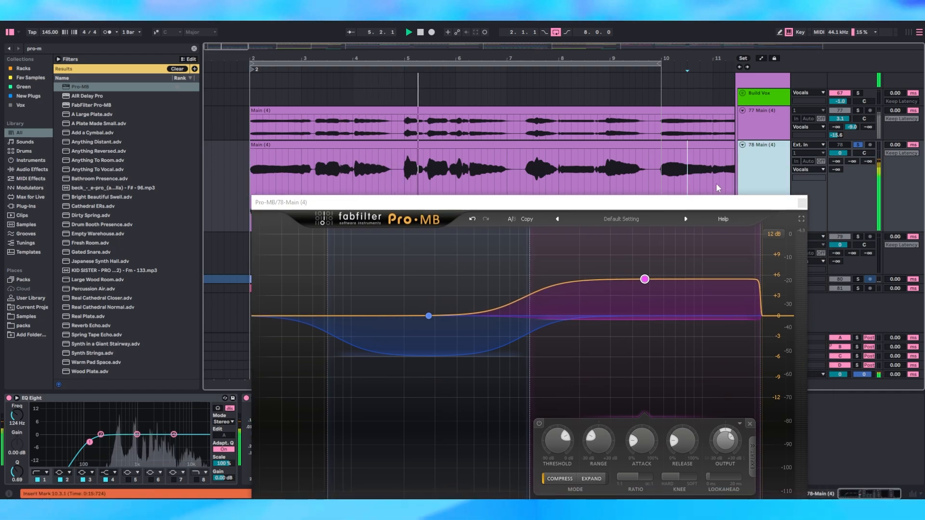
left_click_drag(717, 202, 616, 34)
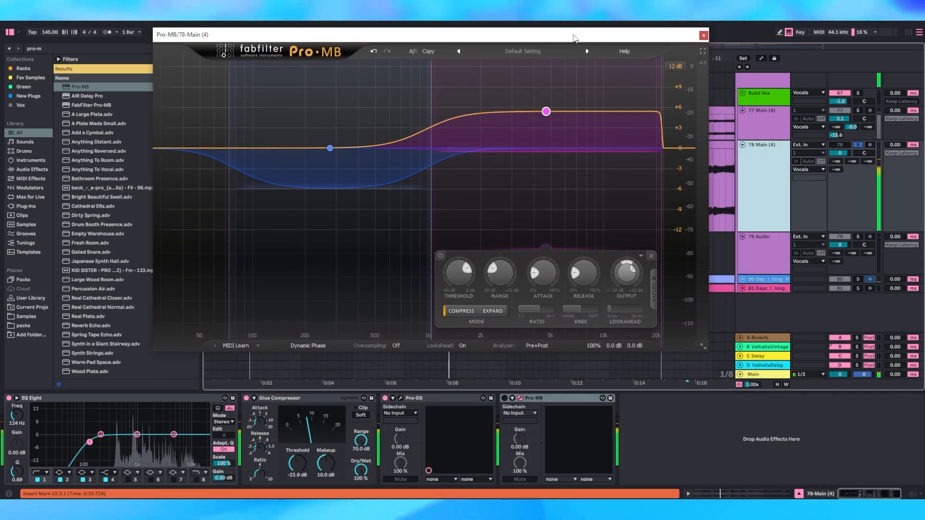
left_click(504, 398)
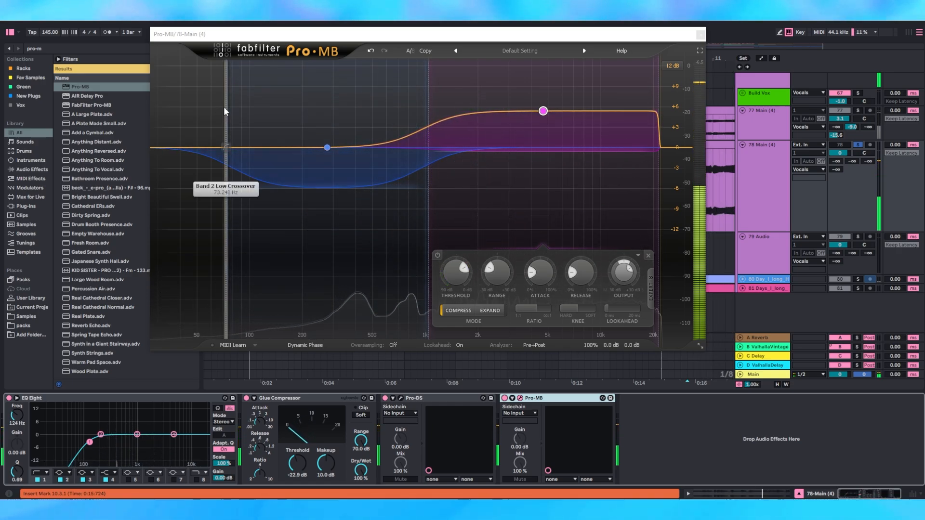
- Raise the low band's lower crossover to about 175 Hz and reduce the band's output to about -4 dB
left_click_drag(225, 111, 300, 112)
left_click_drag(365, 148, 355, 183)
key("space")
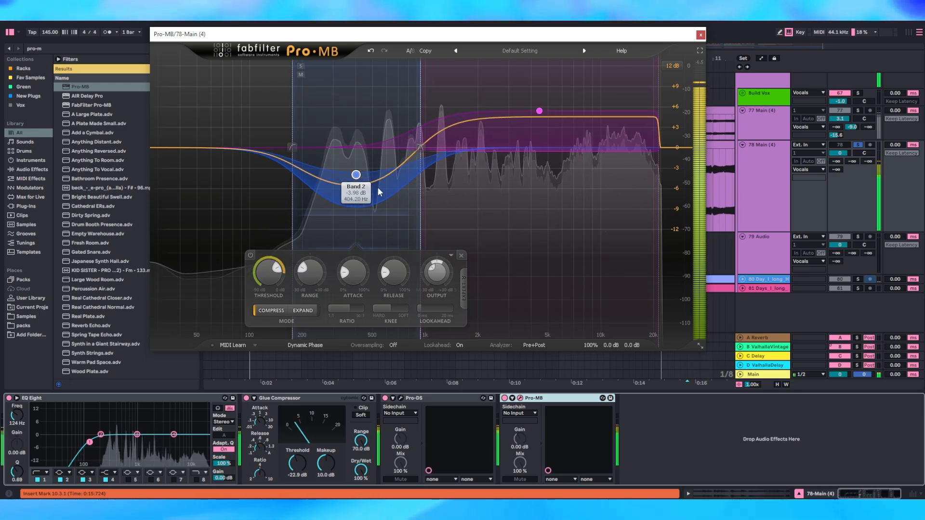
- Set the crossover between the two bands to about 1160 Hz and the low crossover to about 155 Hz while listening
left_click_drag(420, 99, 438, 103)
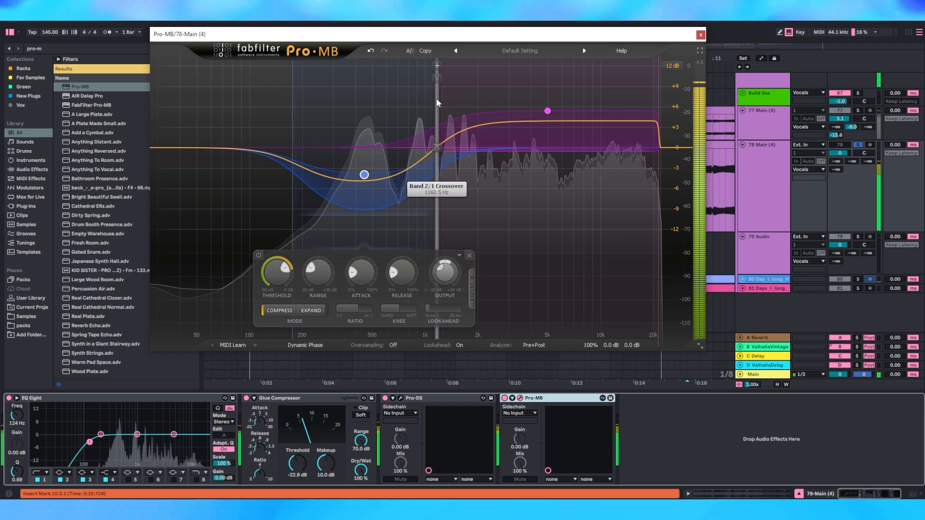
left_click_drag(294, 111, 282, 115)
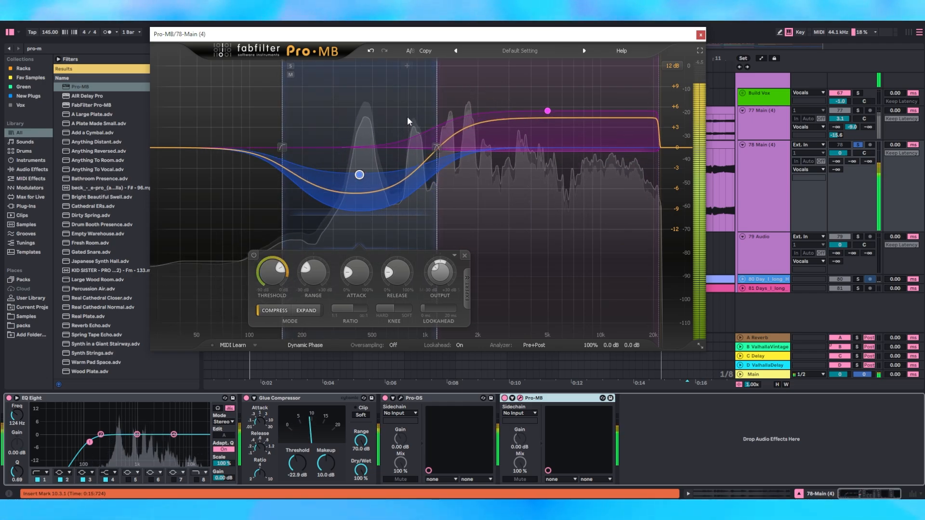
key("space")
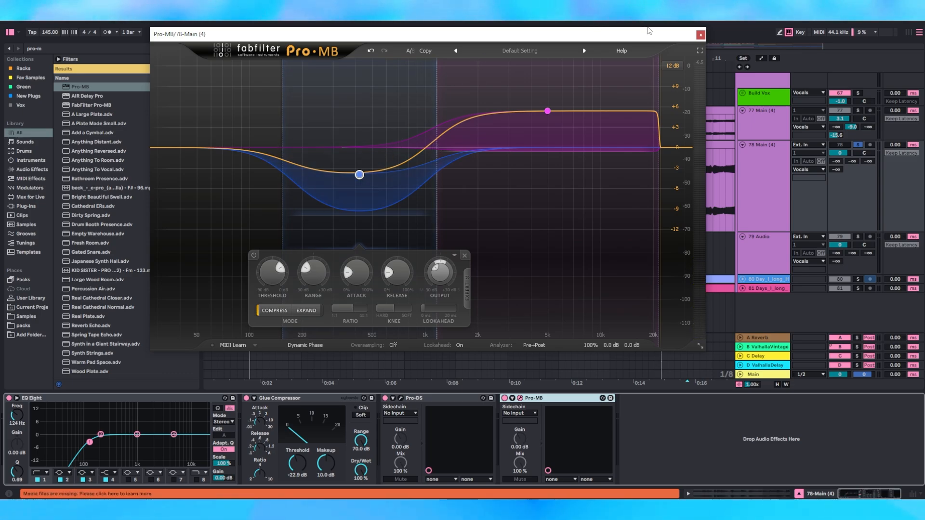
- Close the Pro-MB window and briefly play the processed vocal from bar 2
left_click_drag(666, 36, 688, 147)
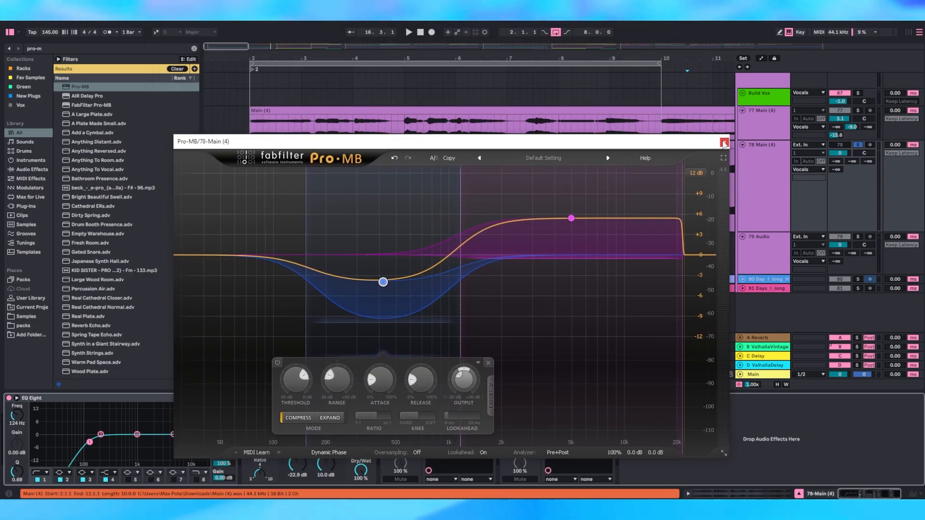
left_click(722, 144)
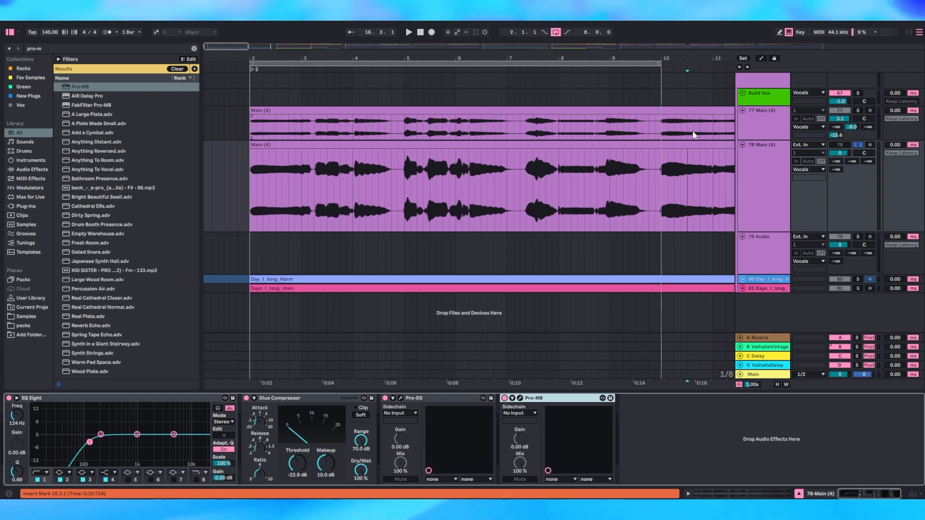
left_click(236, 190)
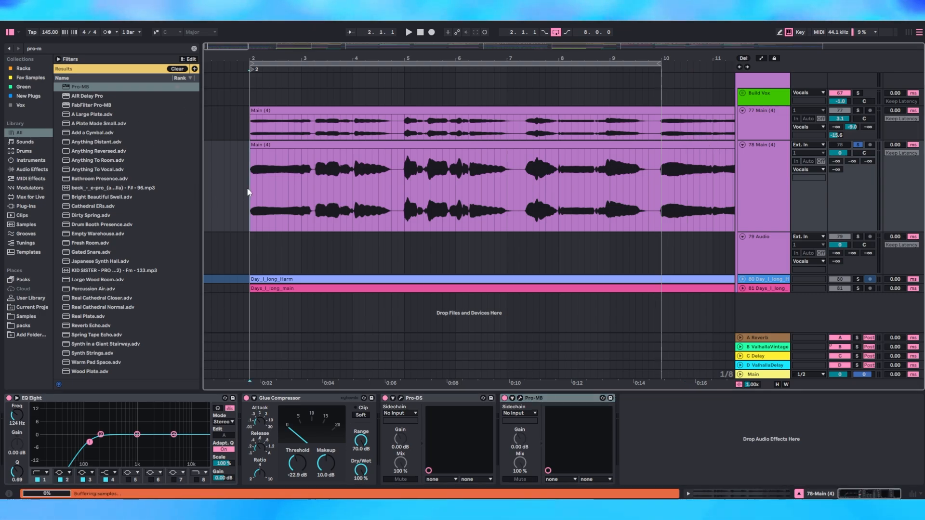
key("space")
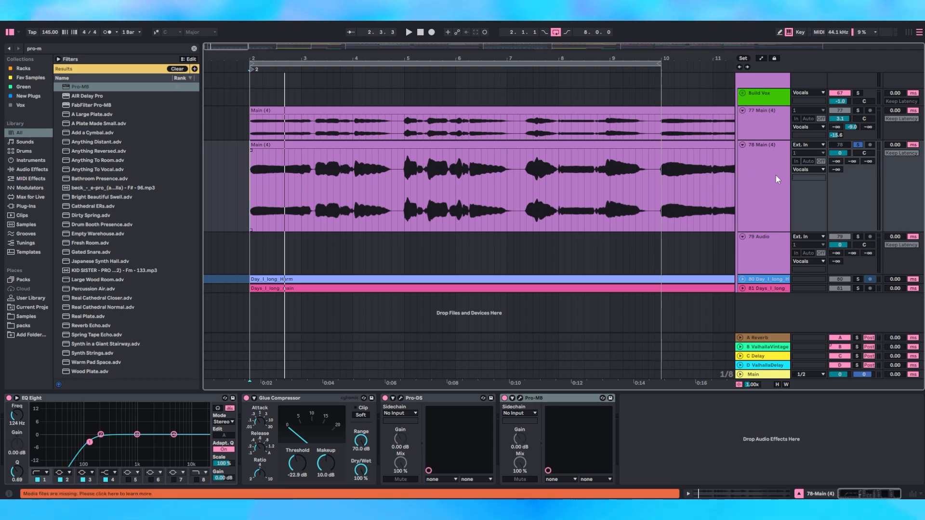
- Unsolo track 78, return to bar 2, solo the track again and listen to the processed vocal
left_click(857, 144)
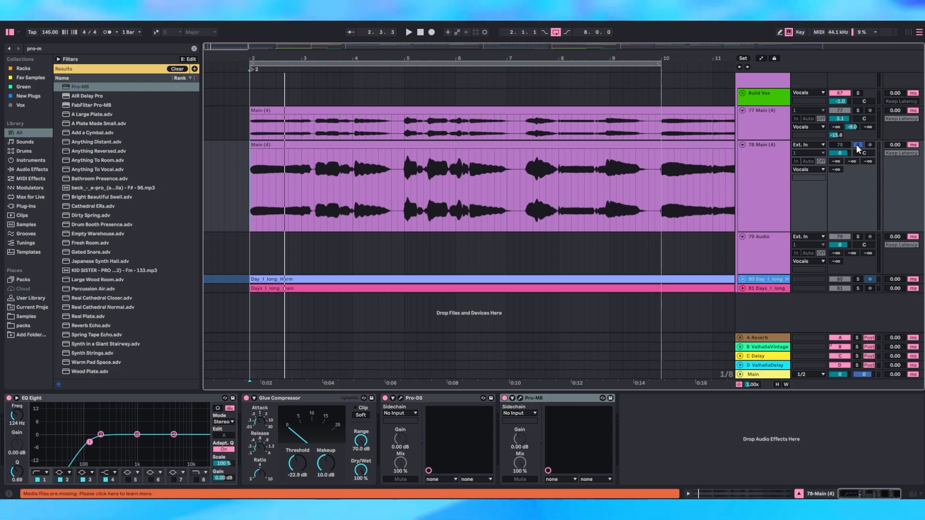
left_click(419, 143)
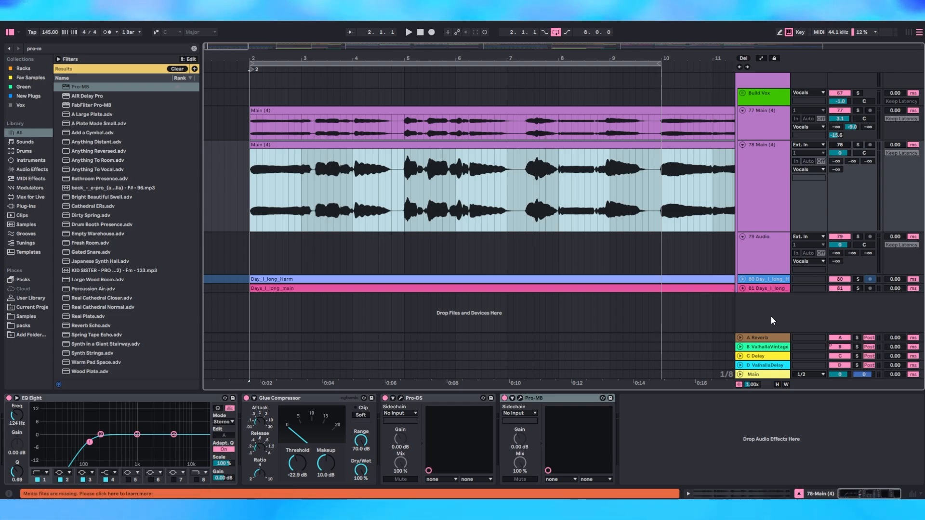
left_click(248, 187)
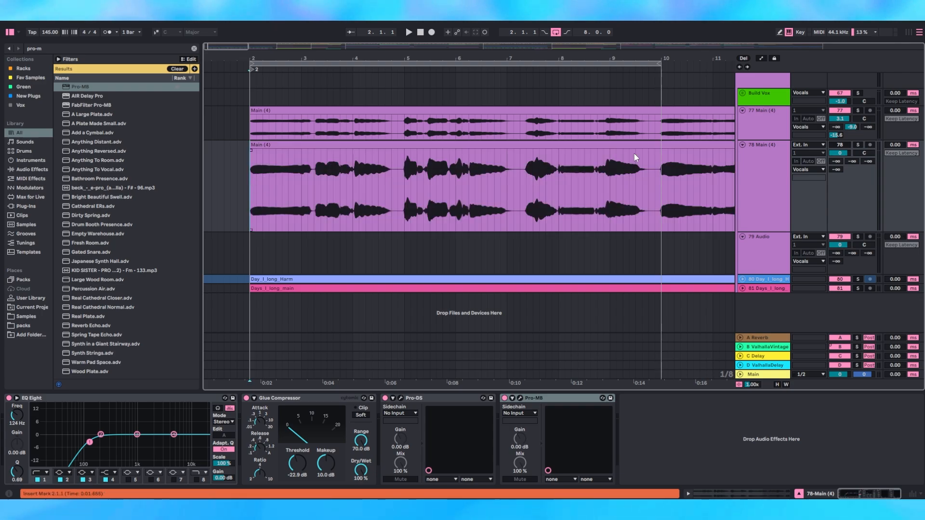
left_click(858, 145)
key("space")
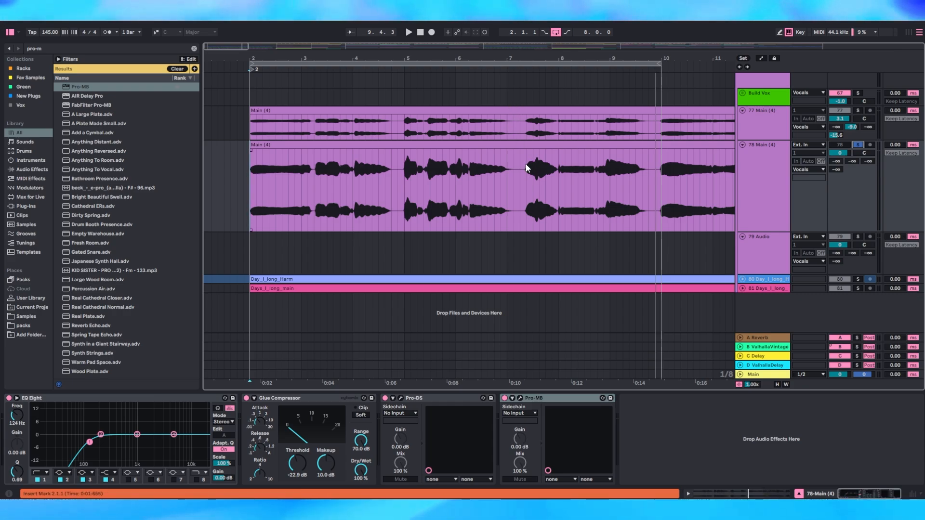
- Find the Glue Compressor with the search "glue" and add a second one between the first compressor and Pro-DS
key("ctrl+f")
type("gl")
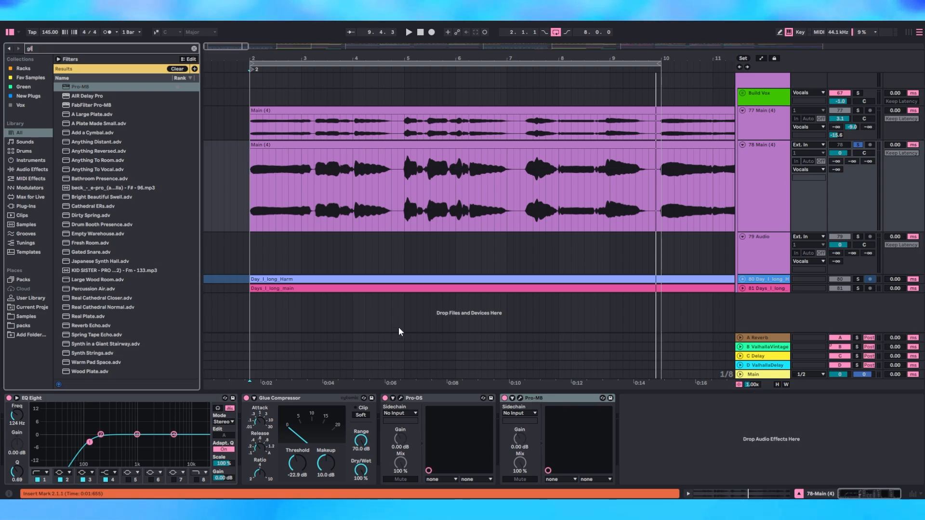
type("ue")
left_click(96, 91)
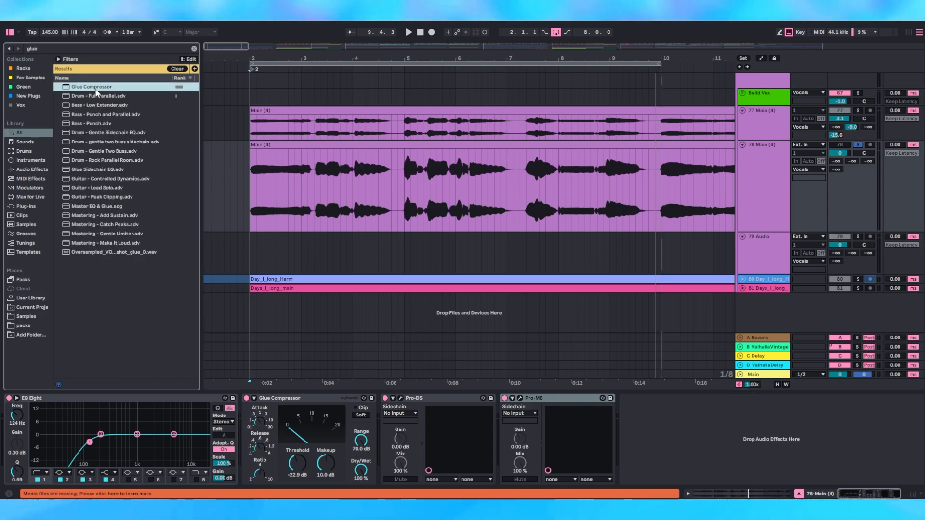
left_click_drag(97, 91, 377, 406)
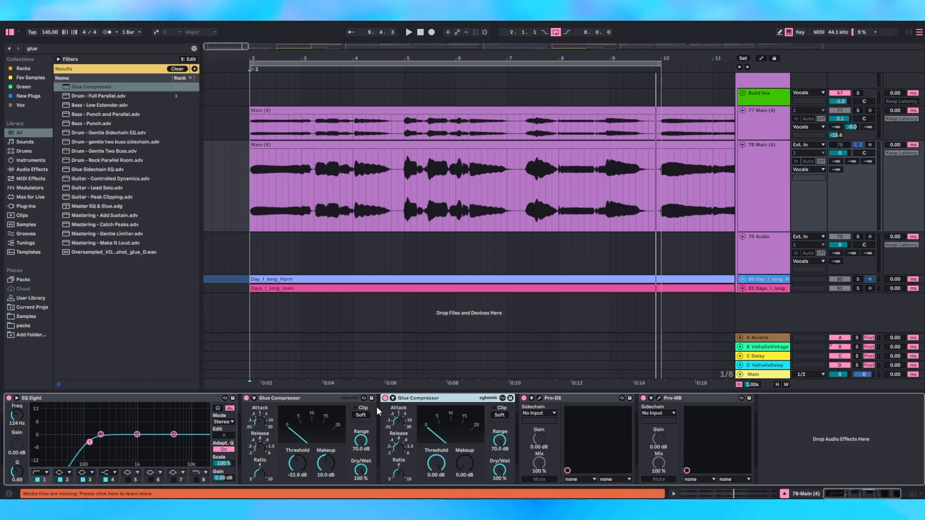
- Set the second Glue Compressor's threshold to -8.89 dB while playing the vocal, and stop playback
left_click(312, 418)
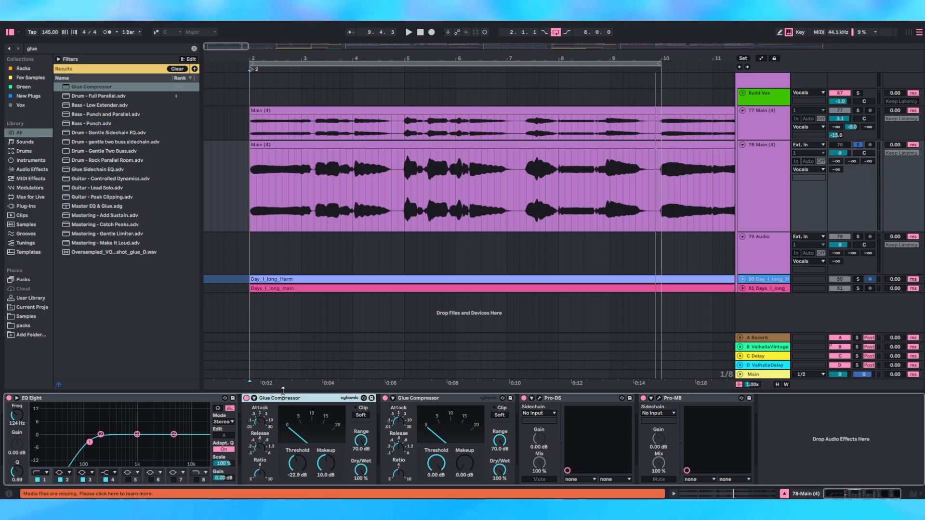
left_click(473, 401)
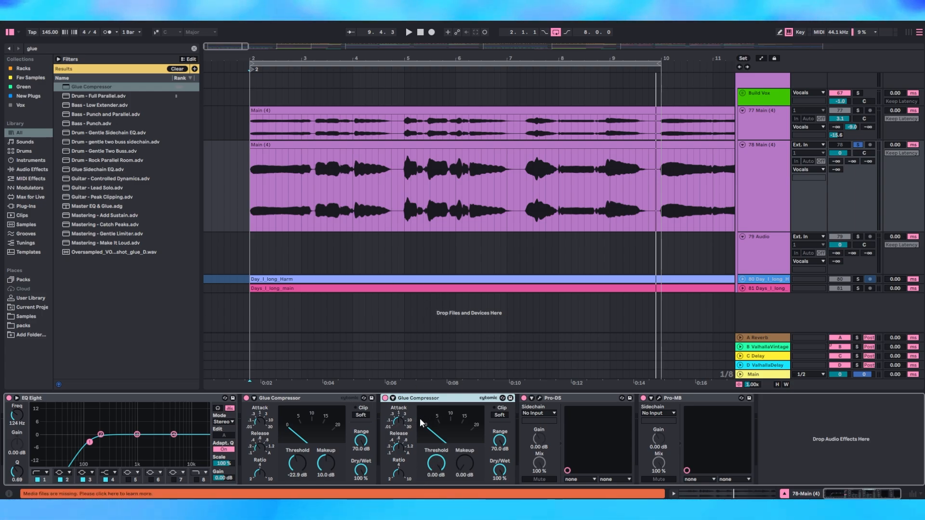
key("space")
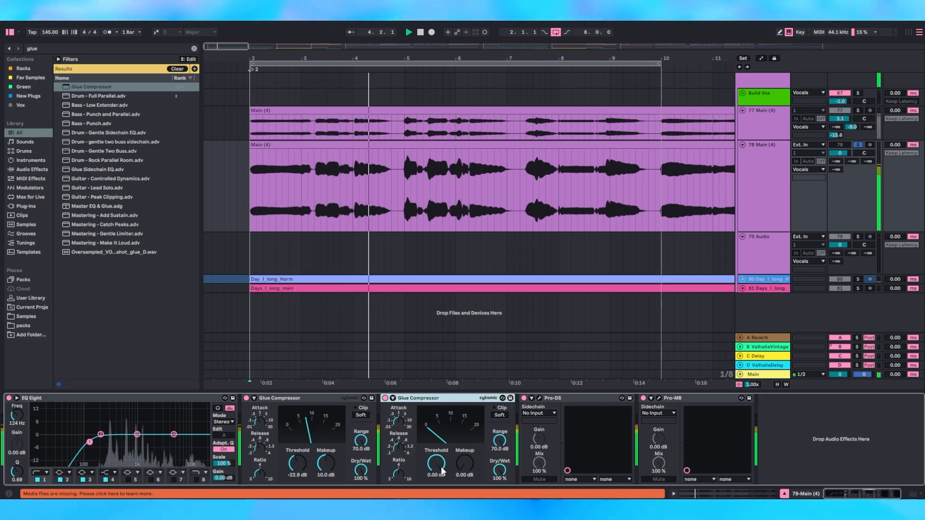
left_click_drag(443, 471, 432, 499)
key("space")
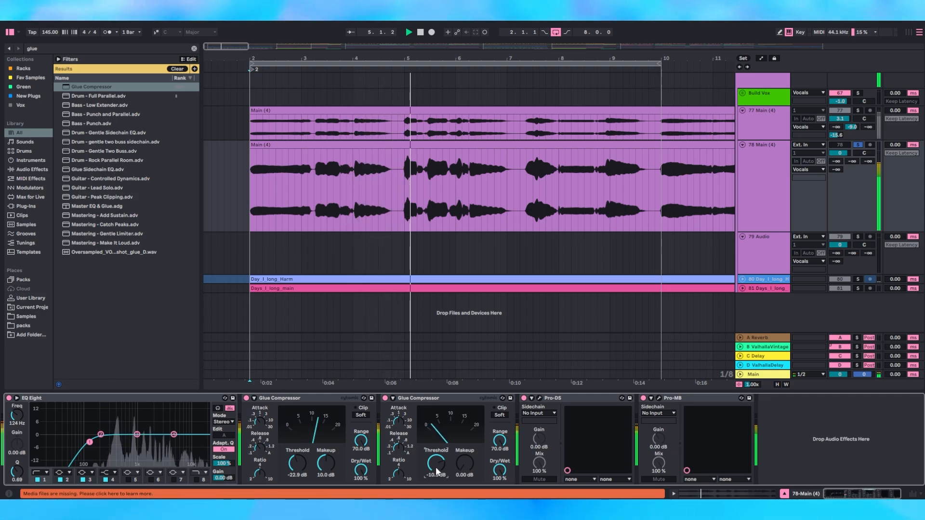
left_click_drag(435, 466, 436, 461)
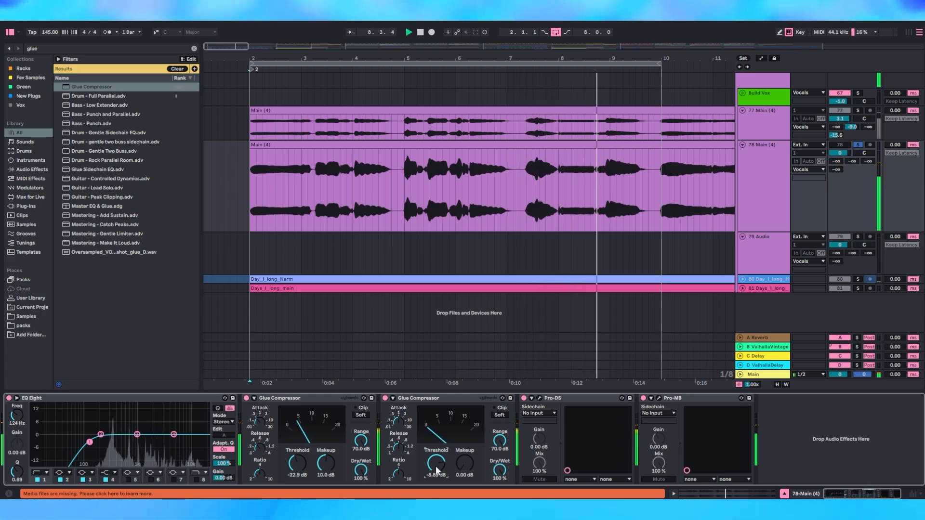
key("space")
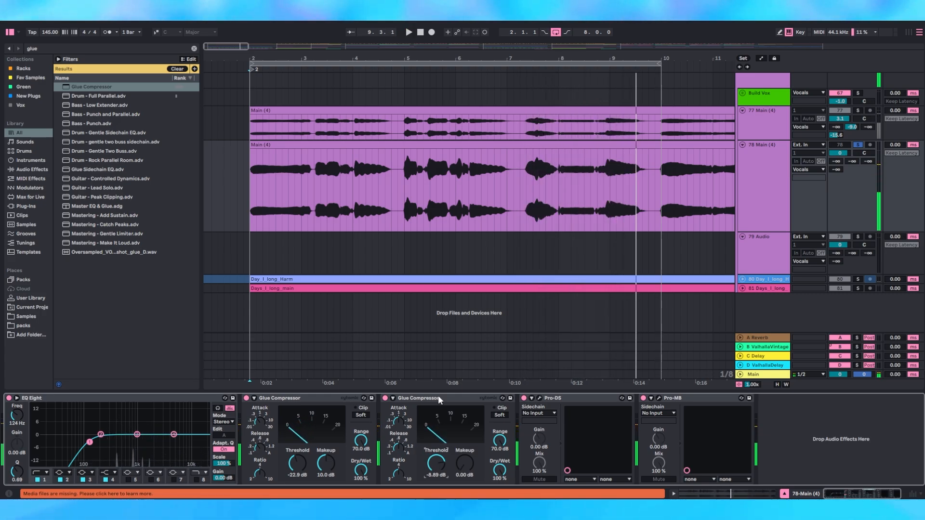
- Set the second Glue Compressor's makeup gain to 1 dB
left_click_drag(467, 464, 470, 462)
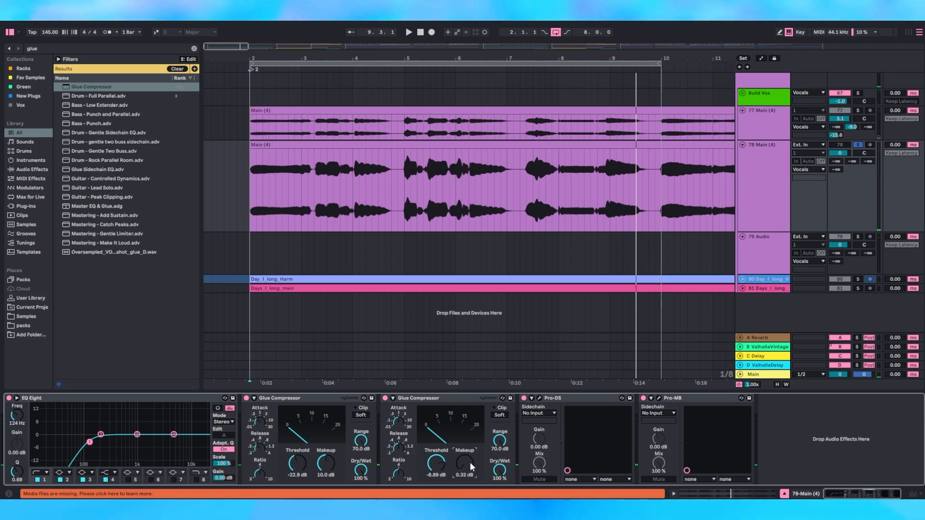
type("1")
key("Return")
- Try a Reverb, found with the search "rever", after Pro-MB on track 78 with raised dry/wet, and play the vocal
left_click(746, 168)
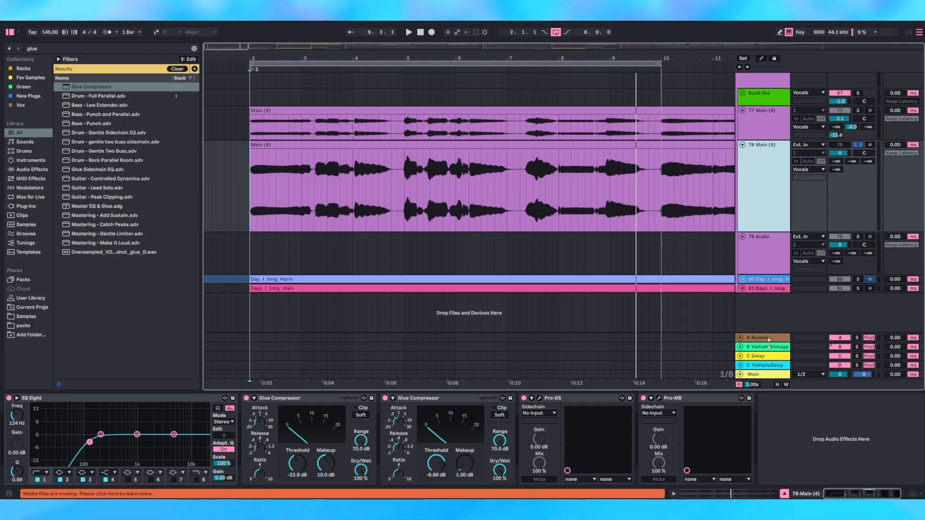
left_click(768, 348)
left_click(769, 217)
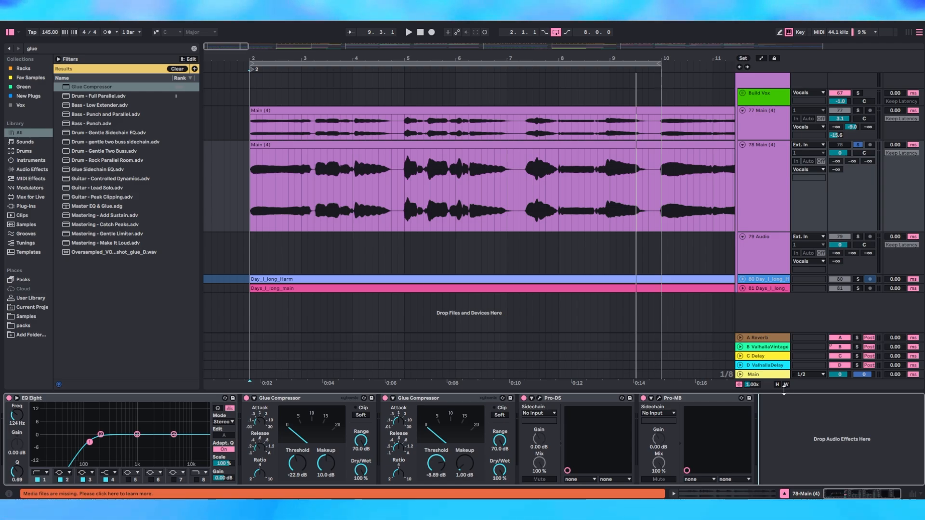
key("ctrl+f")
type("rever")
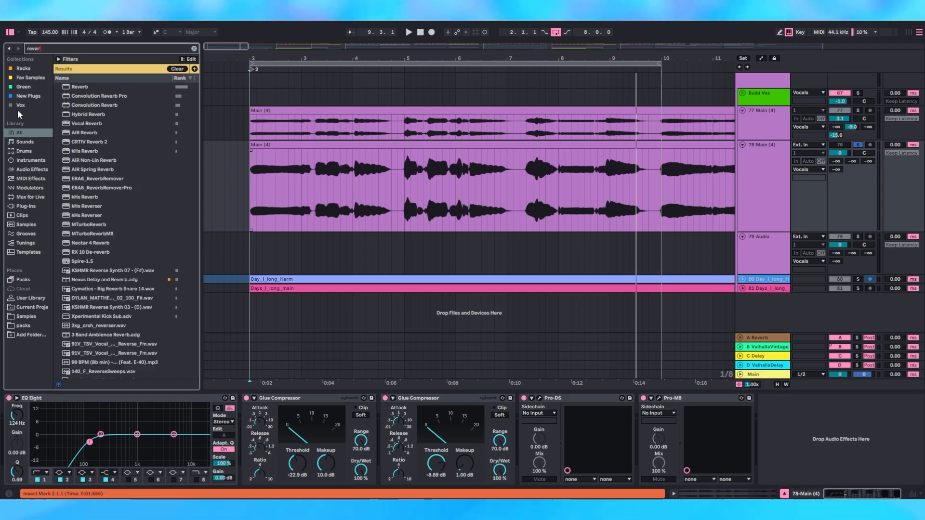
key("Down")
key("Return")
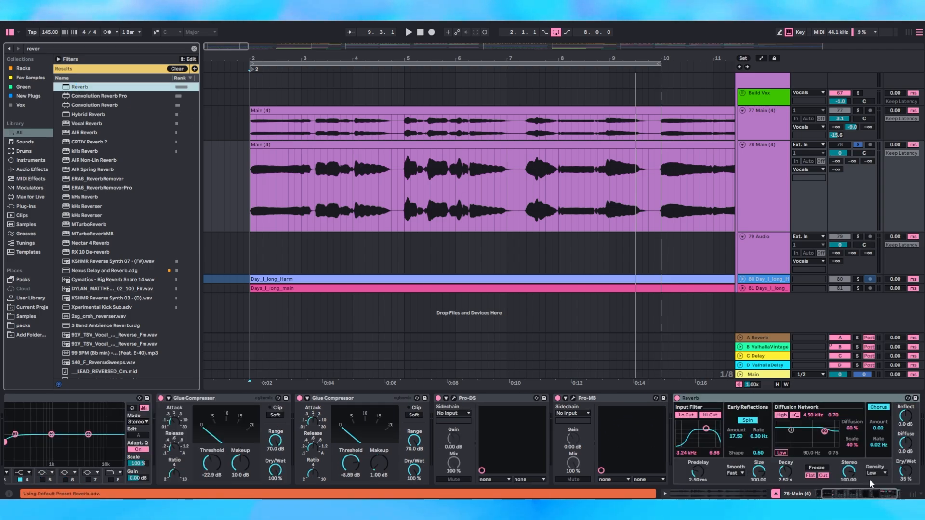
left_click_drag(905, 473, 905, 419)
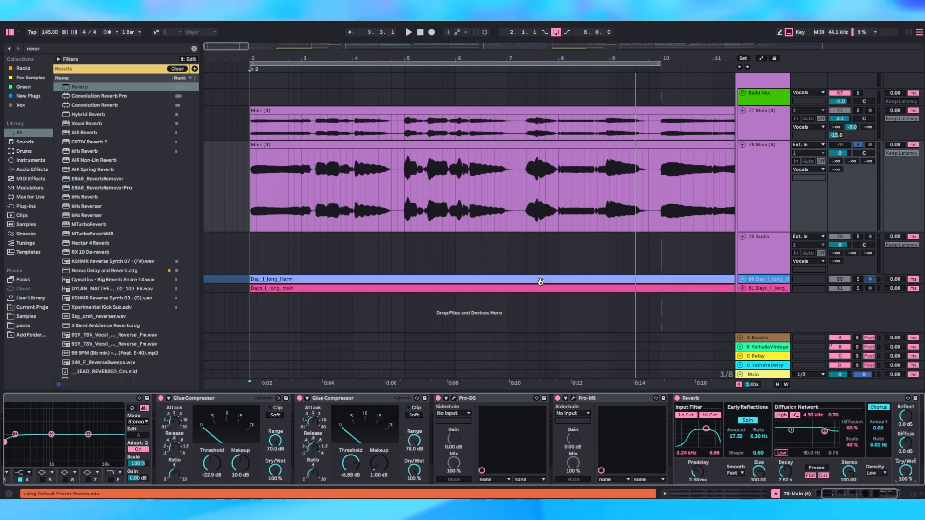
key("space")
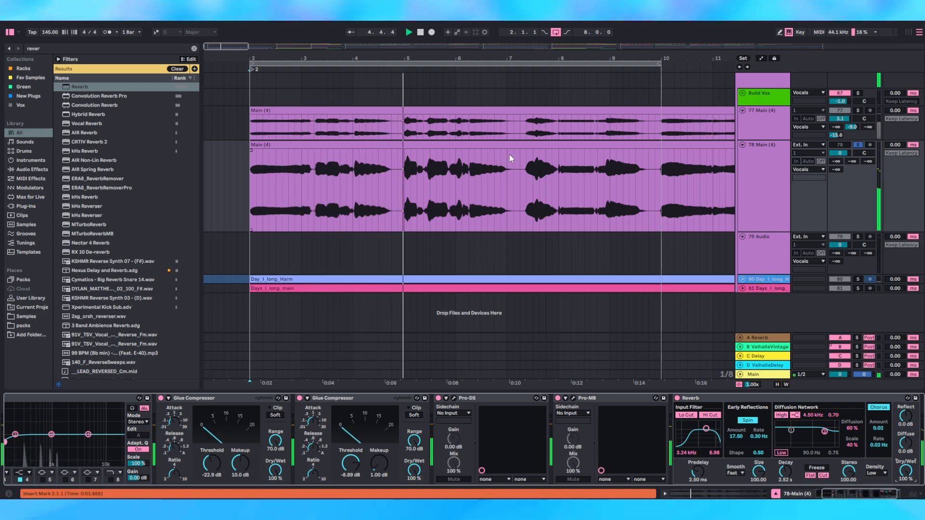
- Try a duplicate of track 78 with its reverb, play it soloed with the original, and undo the duplication
left_click(766, 164)
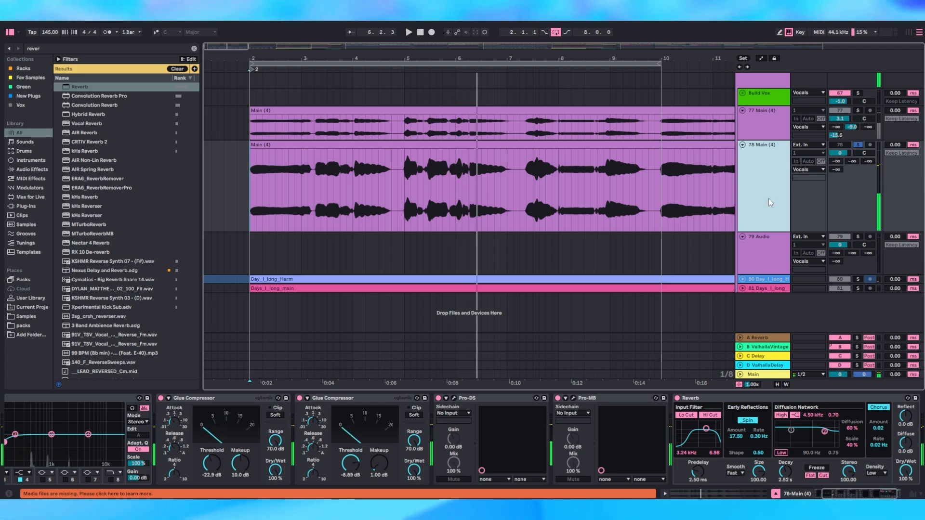
key("ctrl+d")
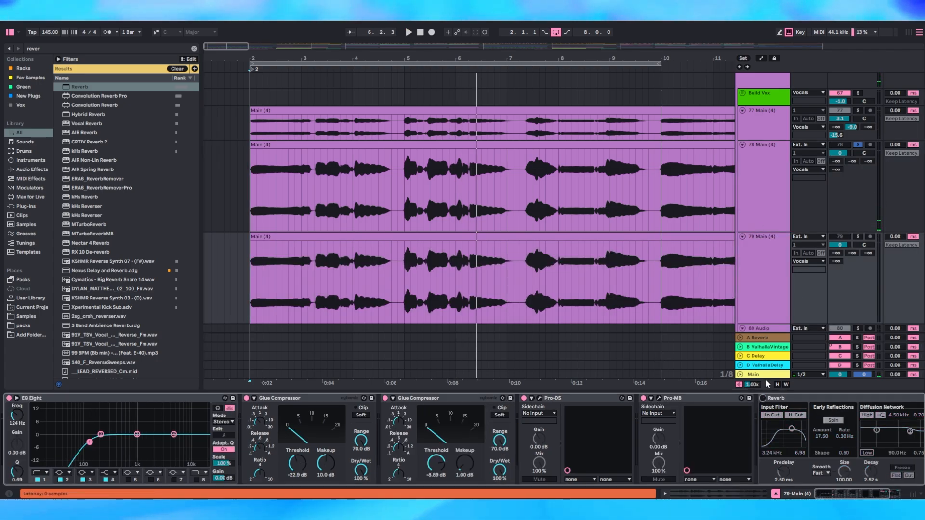
left_click(753, 274)
left_click(858, 236)
key("space")
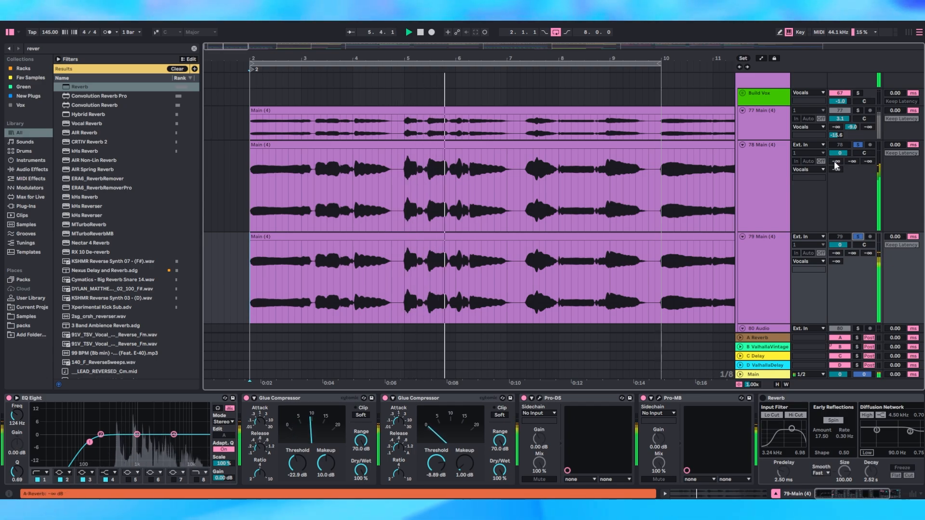
left_click(767, 273)
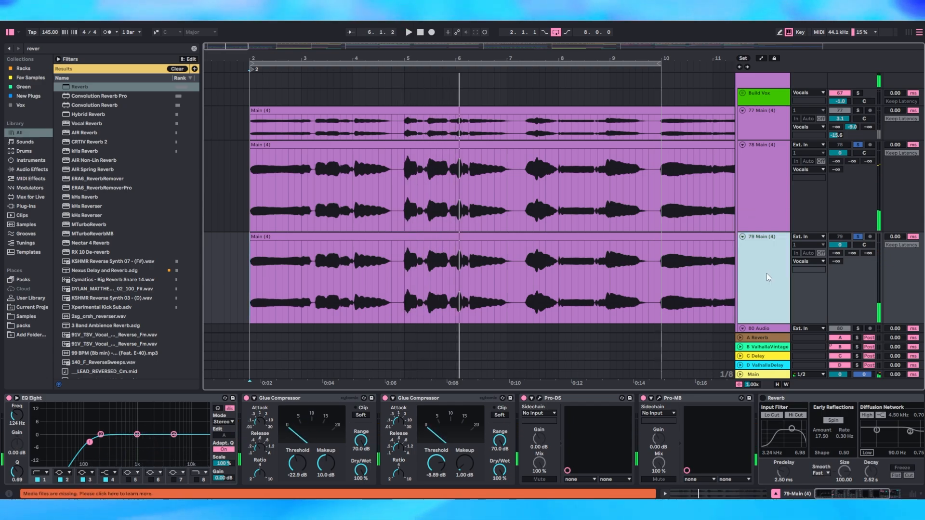
key("ctrl+z")
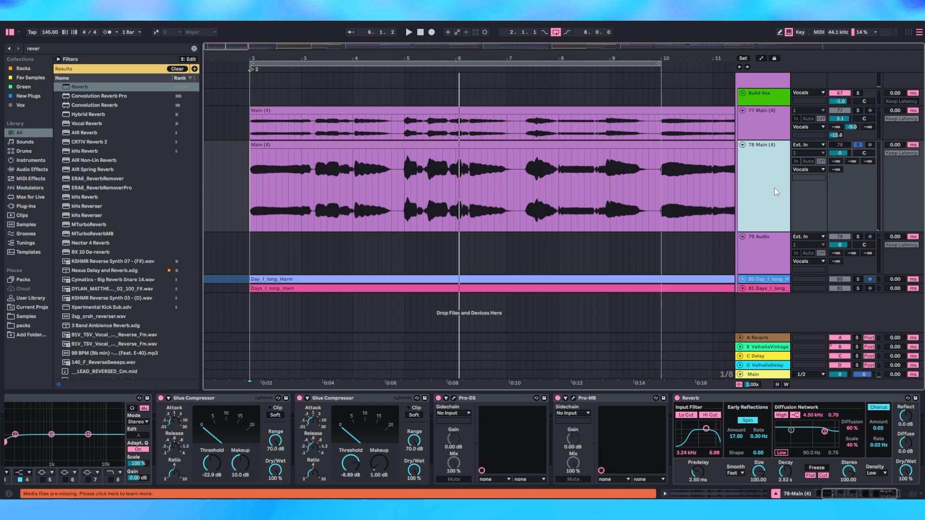
- Deactivate the Reverb at the end of track 78's chain and delete it
left_click(678, 398)
left_click(699, 400)
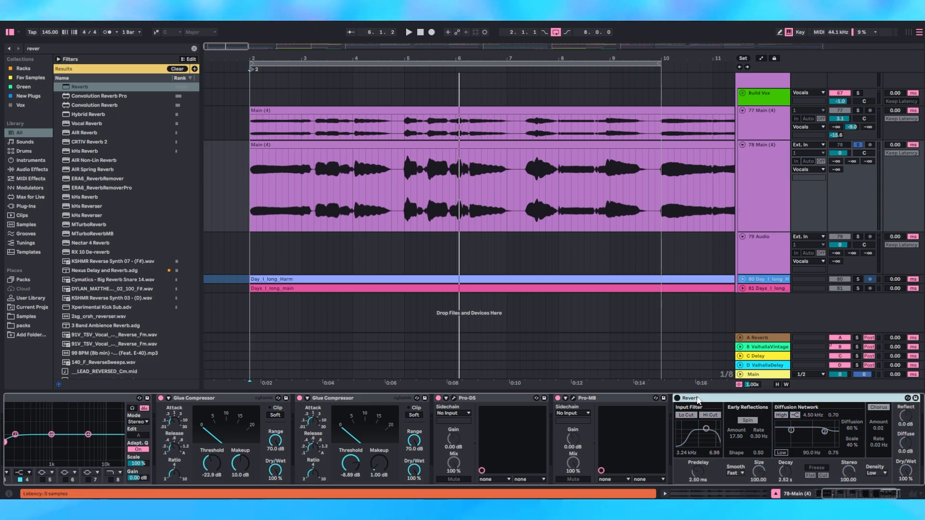
key("Delete")
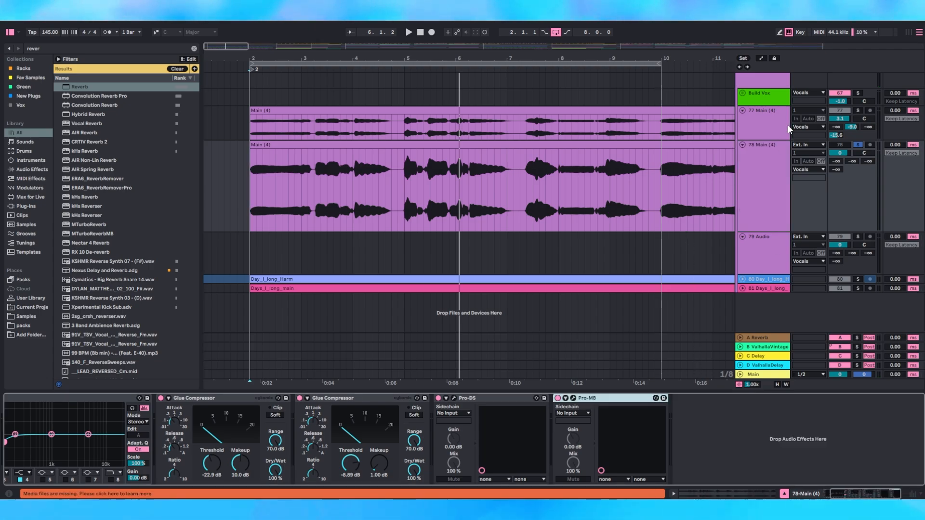
- Review the ValhallaVintageVerb settings on return track B and set track 78's send B to -15.6 dB
left_click(774, 348)
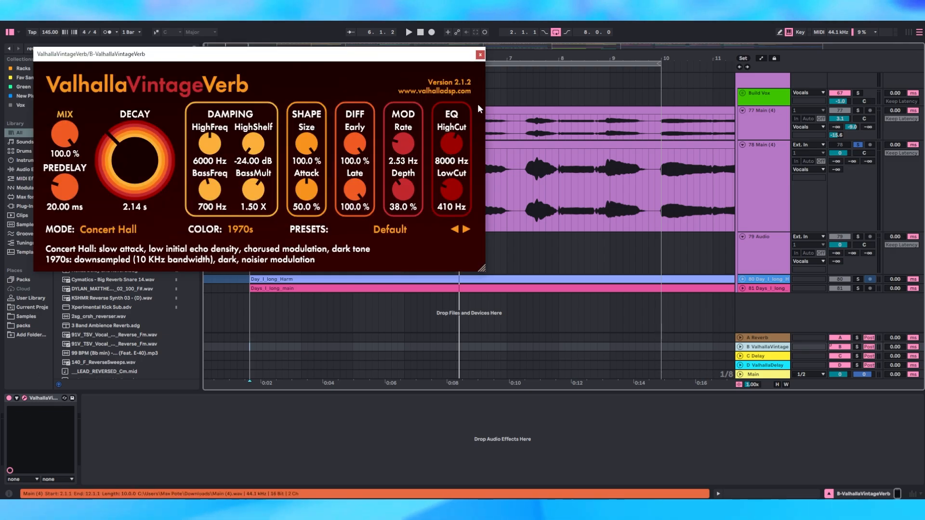
left_click_drag(417, 55, 593, 93)
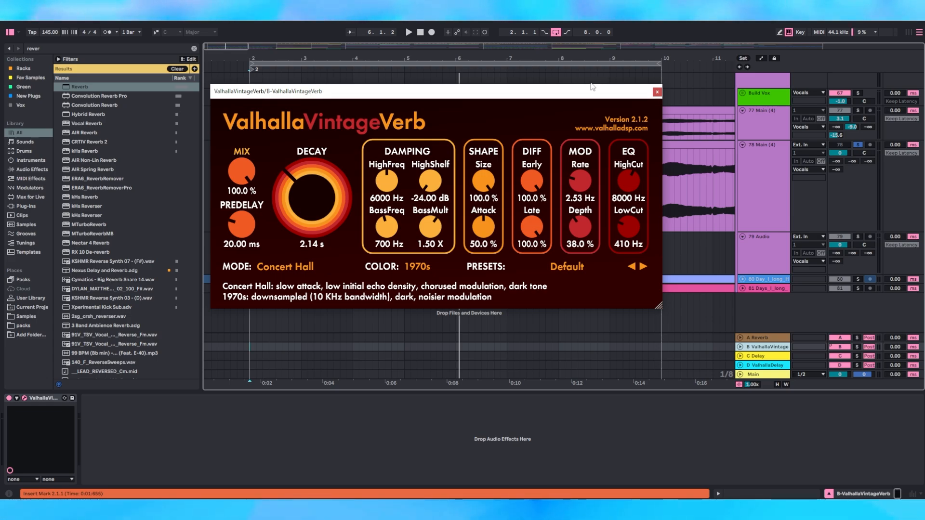
left_click_drag(579, 91, 598, 91)
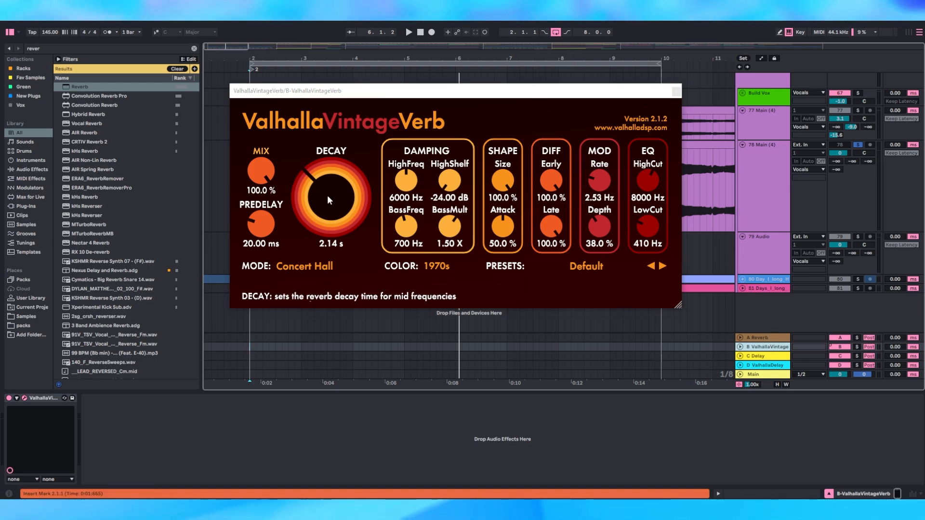
left_click(263, 169)
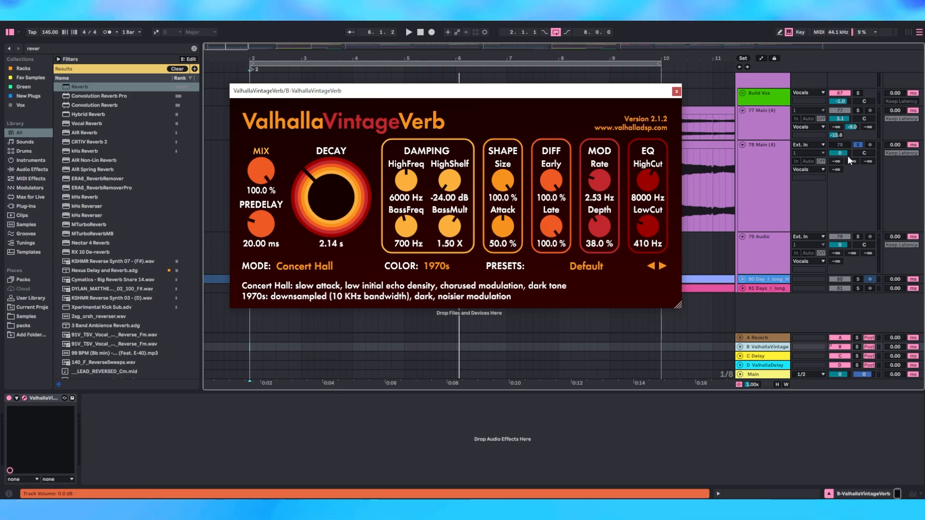
left_click_drag(848, 157, 848, 156)
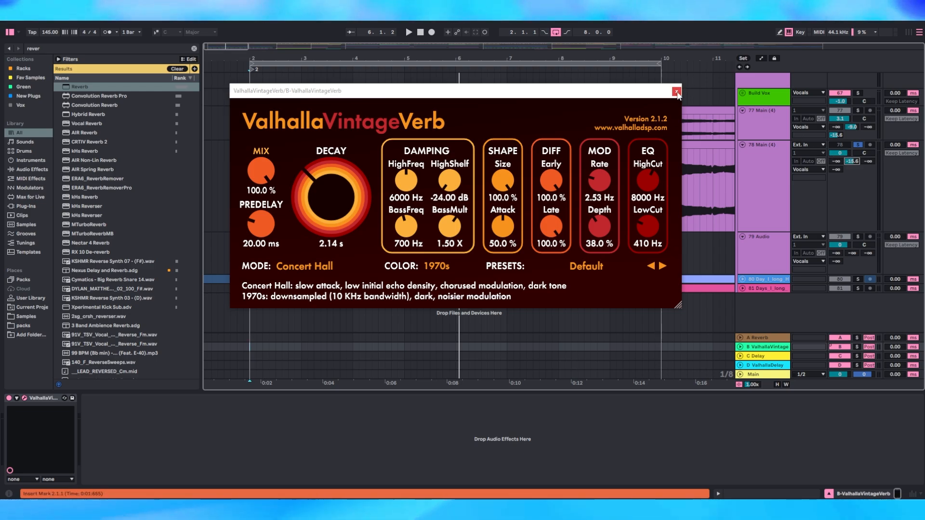
left_click(677, 91)
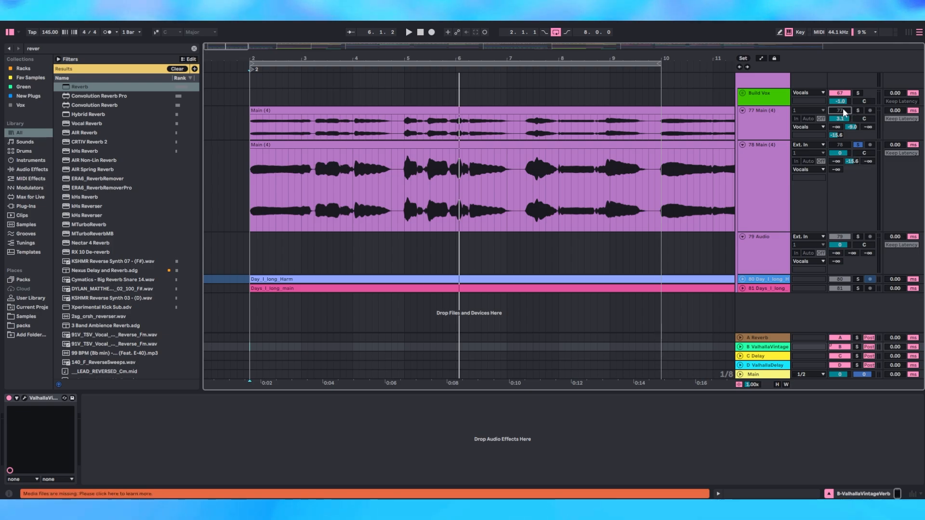
- Unsolo track 78 and, while playing from bar 2, set its volume to 4.7 dB and send B to -10.0 dB
left_click(497, 144)
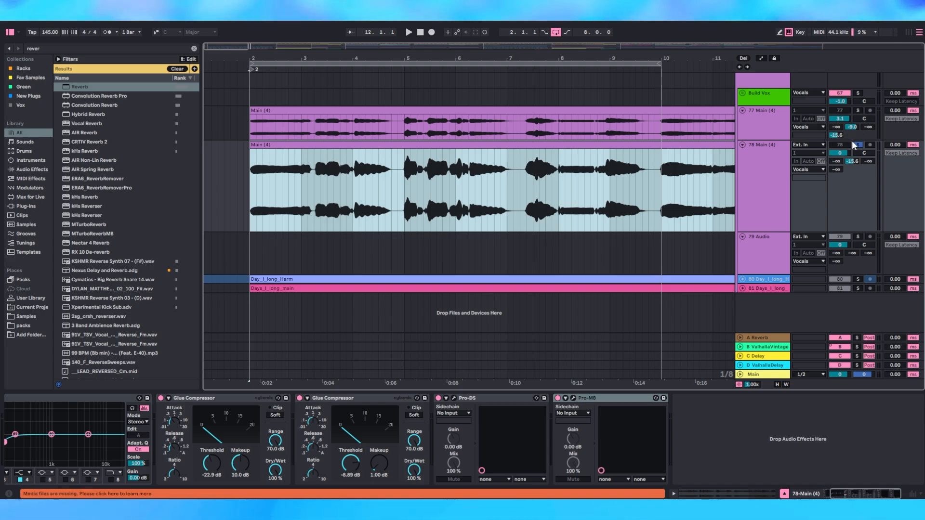
left_click(857, 144)
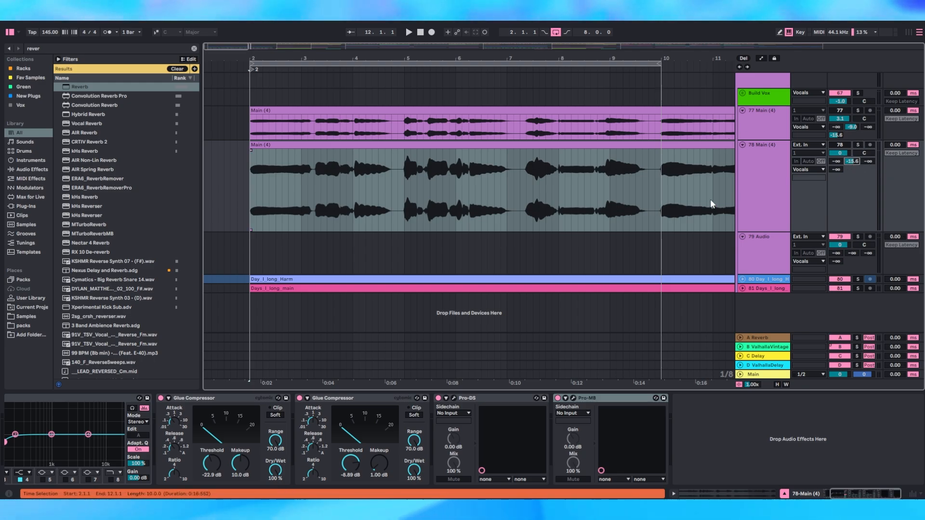
key("space")
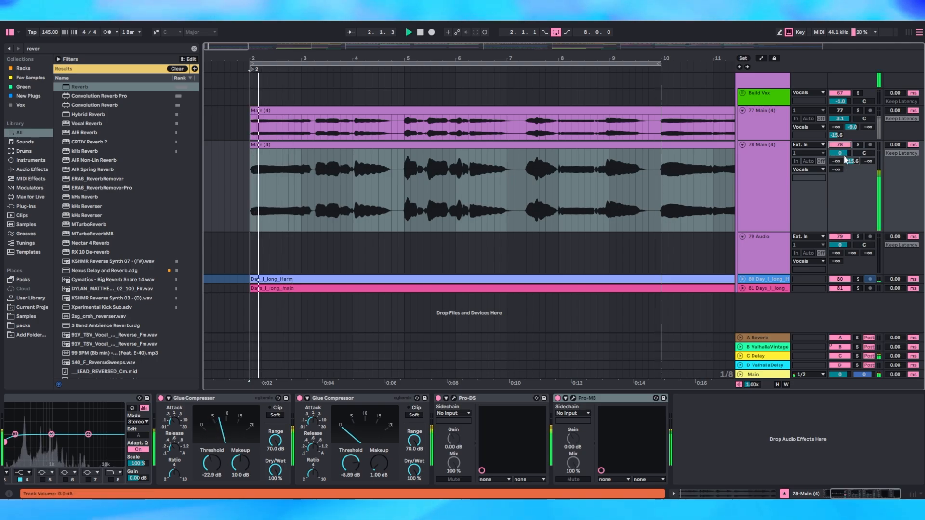
mouse_move(840, 153)
left_mouse_down()
mouse_move(840, 139)
mouse_move(845, 150)
left_mouse_up()
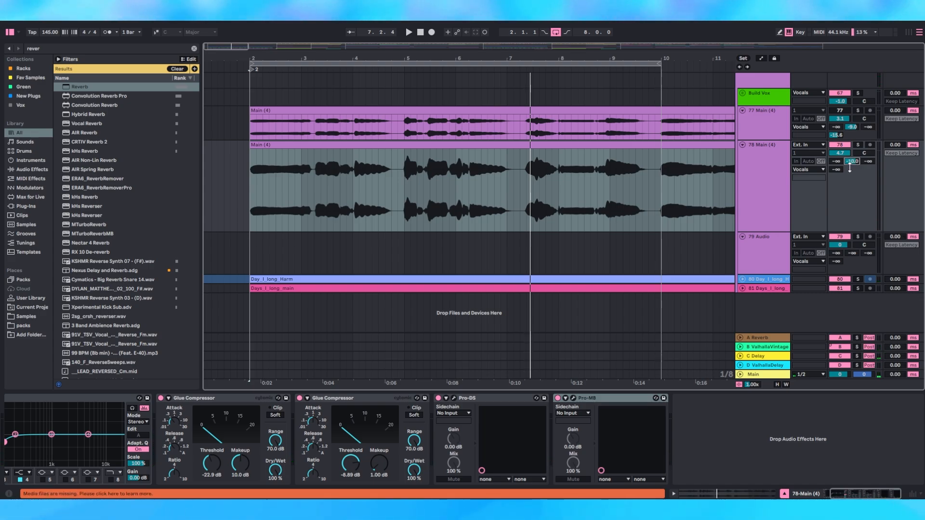
- Play the mix from bar 2 and raise track 78's send to the ValhallaVintageVerb return to -6 dB
key("space")
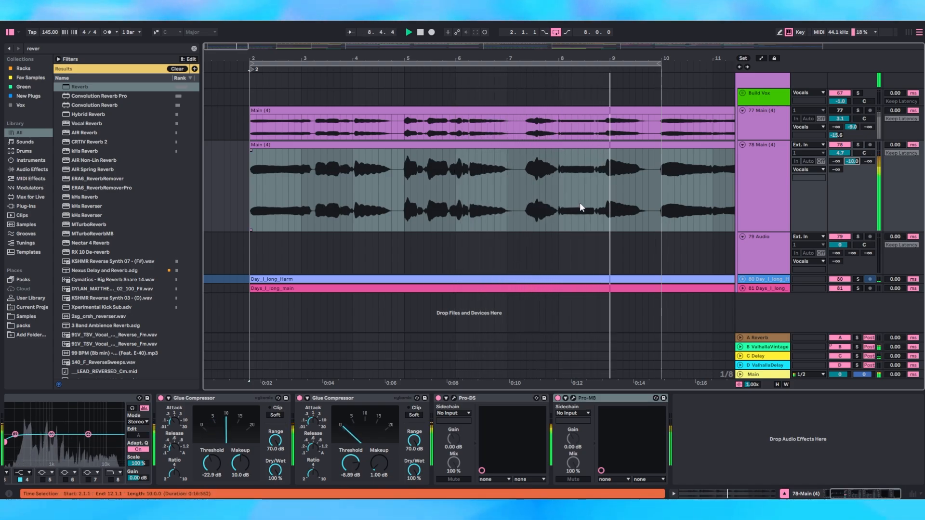
left_click_drag(666, 55, 502, 55)
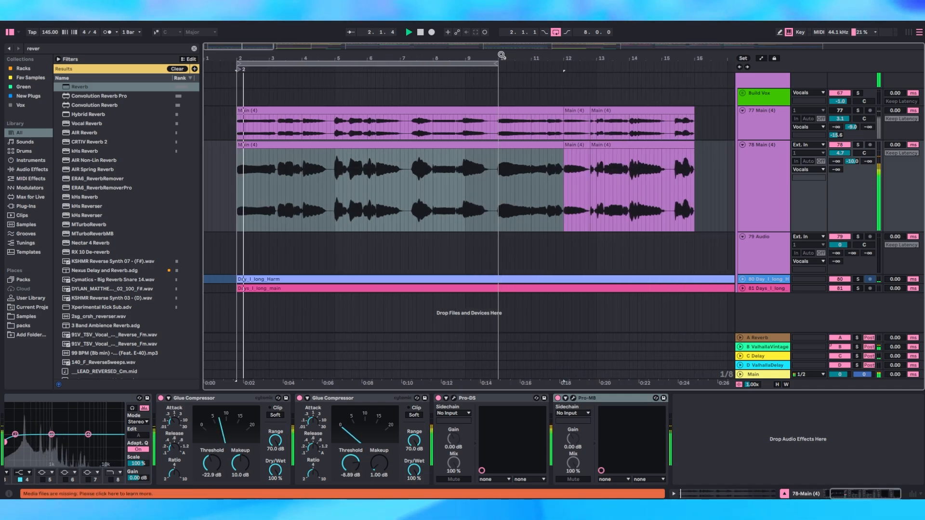
left_click_drag(852, 162, 853, 168)
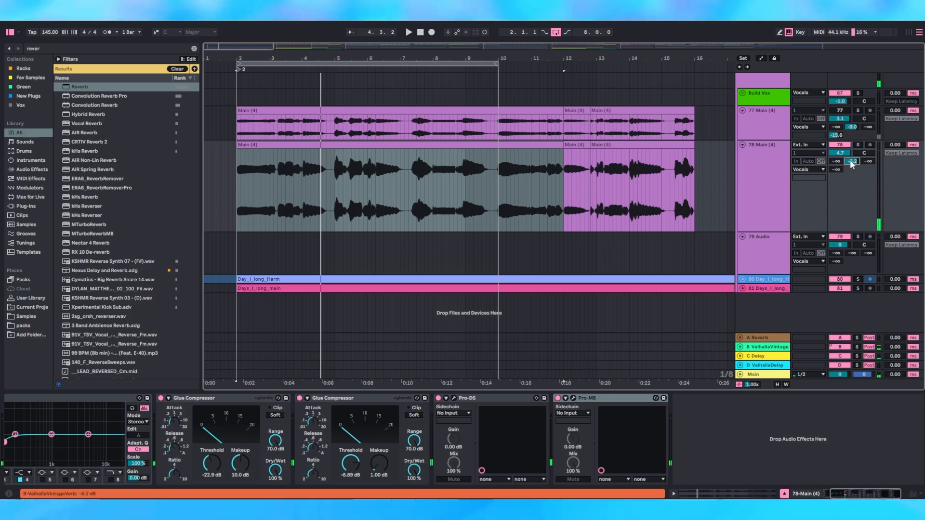
left_click(382, 147)
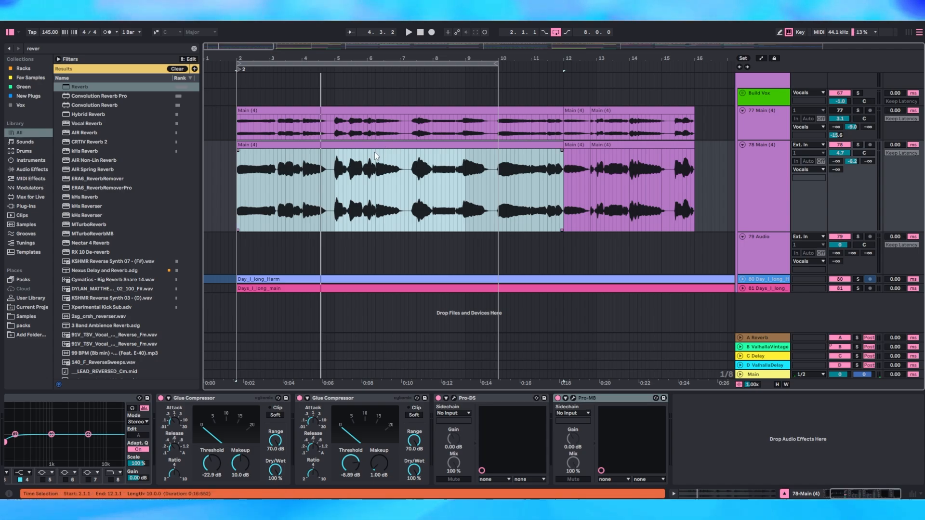
key("space")
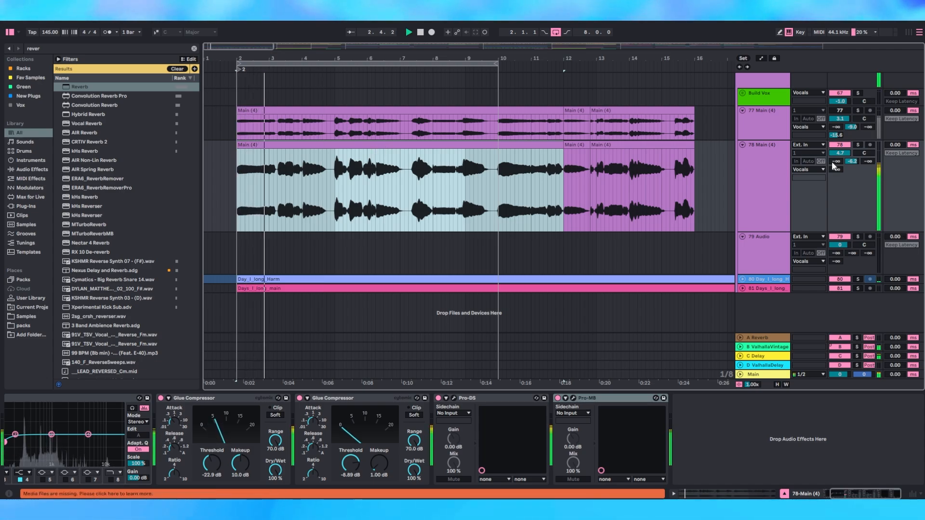
left_click(852, 161)
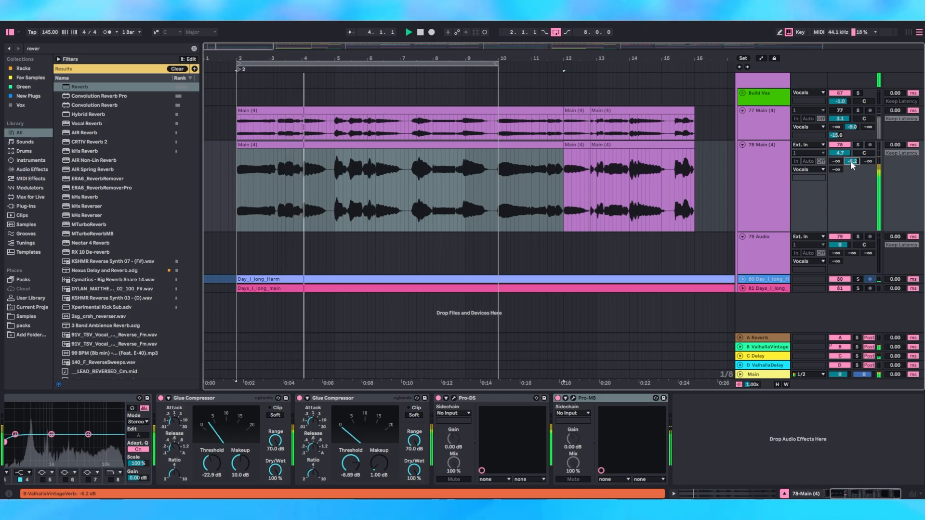
type("-6")
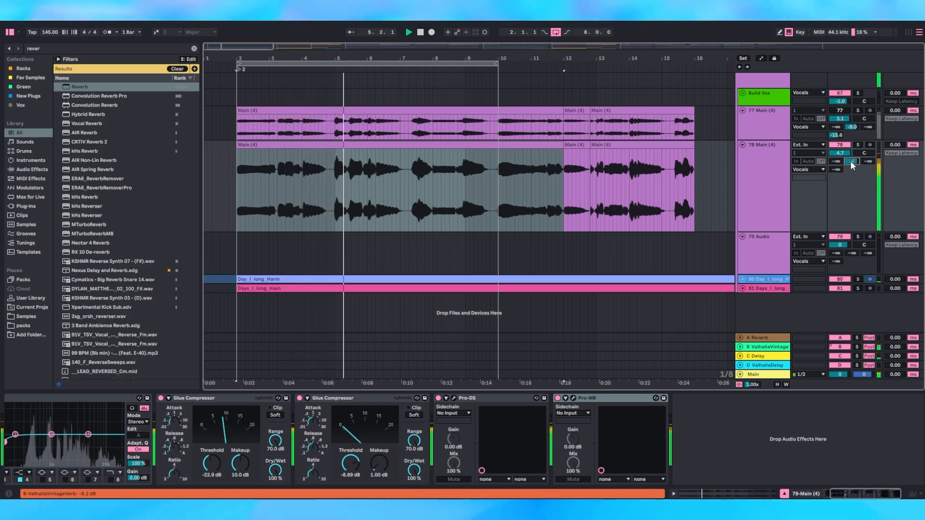
key("Return")
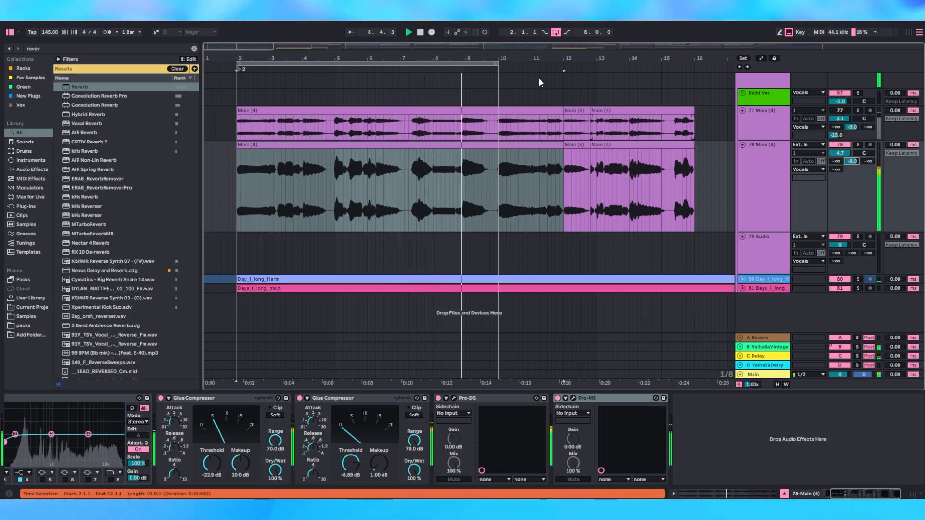
- Turn off the arrangement loop, listen to the vocal in the mix up to bar 15, and solo track 78
left_click(556, 32)
left_click(531, 119)
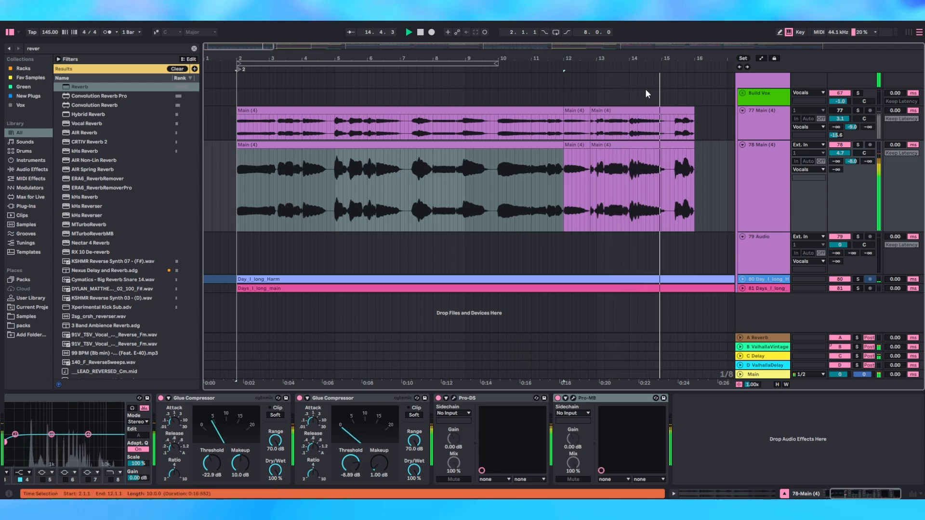
key("space")
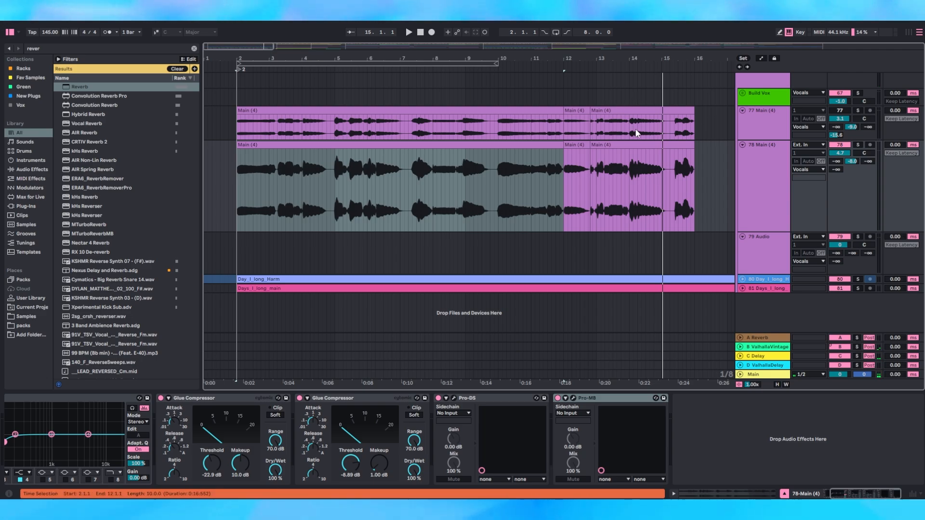
left_click(857, 145)
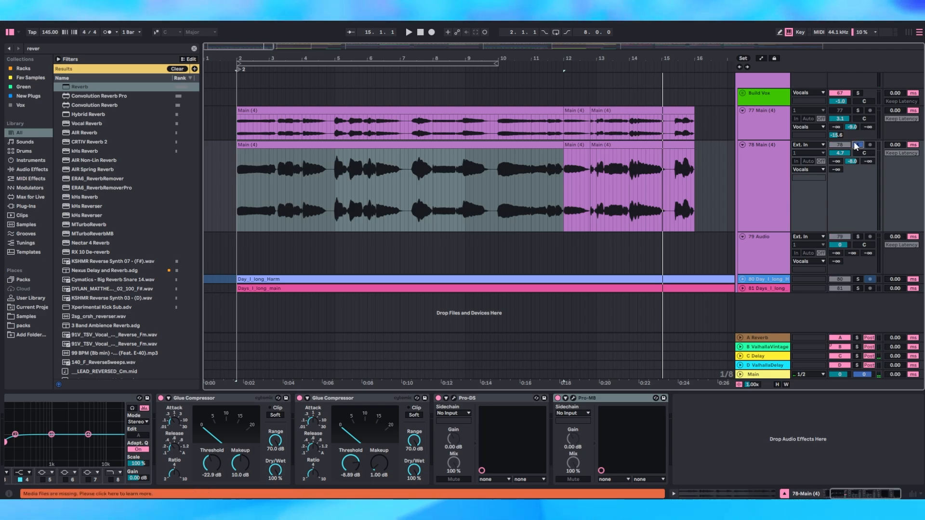
- Open ValhallaDelay on return track D and set track 78's send D to -15.0 dB
left_click(777, 173)
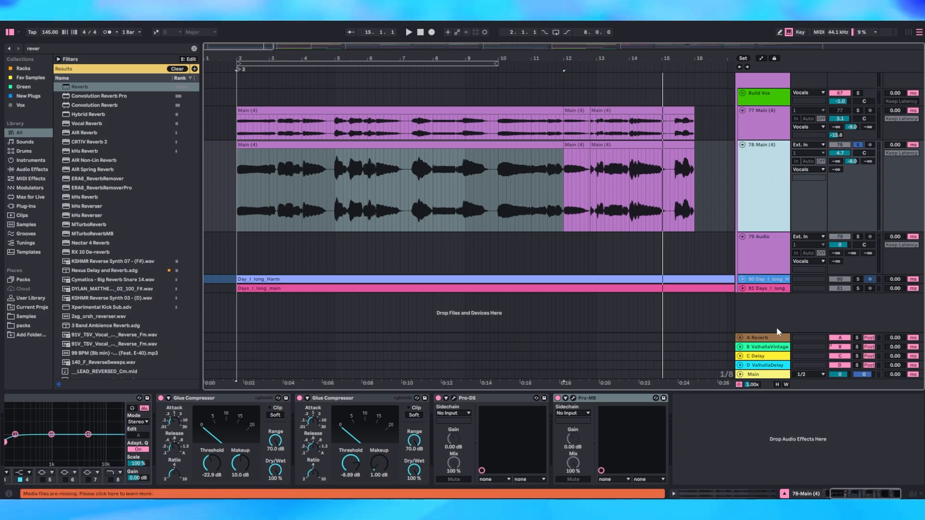
left_click(774, 366)
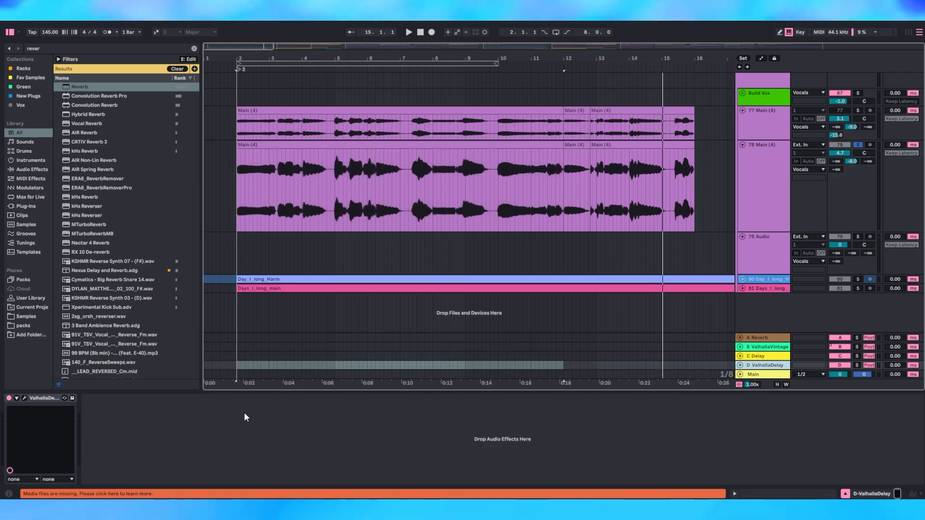
left_click(24, 398)
left_click_drag(569, 60, 586, 58)
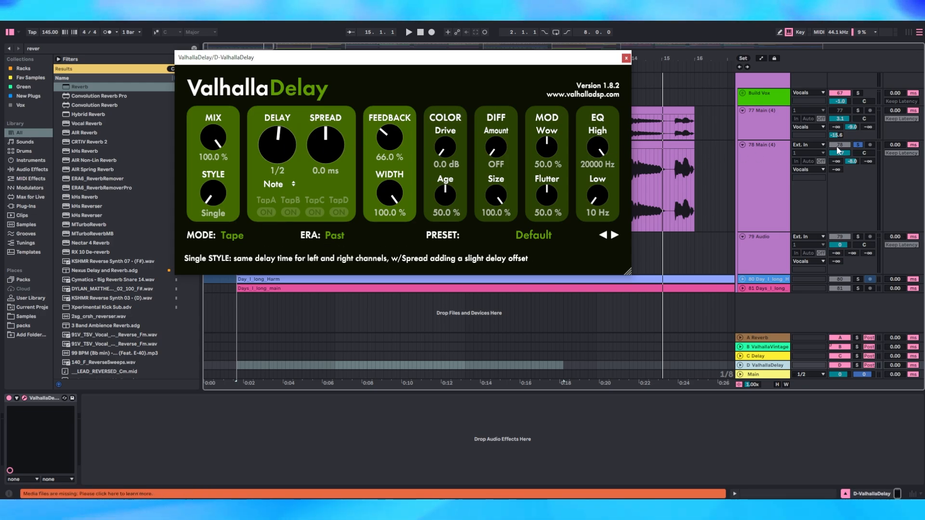
left_click(836, 170)
type("-15.0")
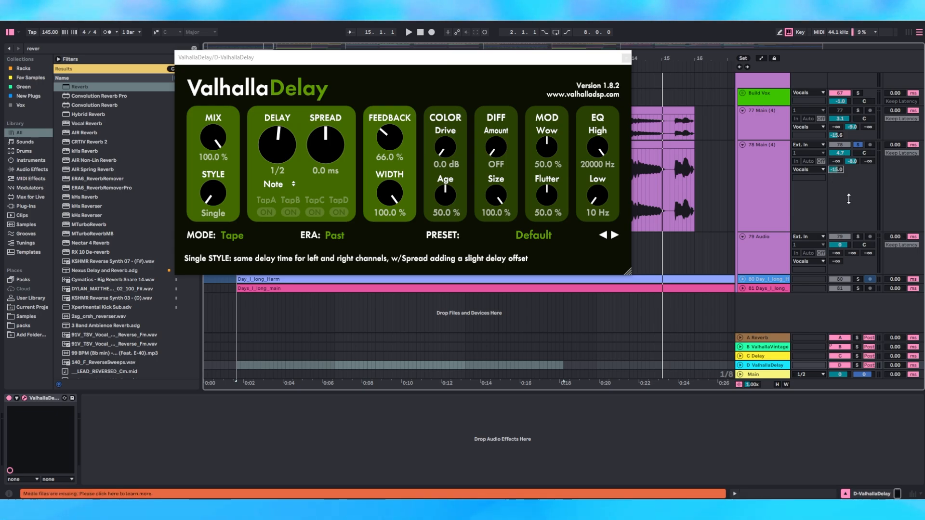
- Listen to the delayed vocal in the full mix, close ValhallaDelay, and play track 78 soloed from bar 7
left_click(858, 145)
key("space")
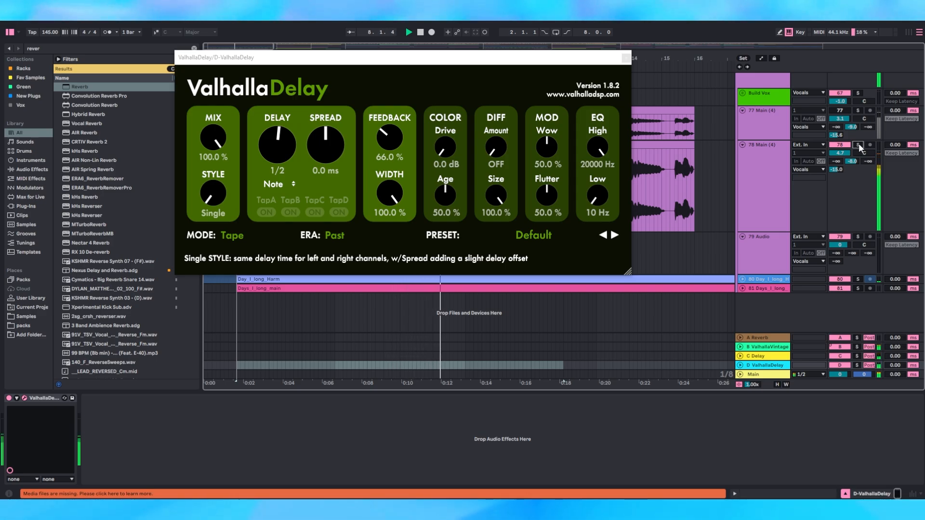
key("space")
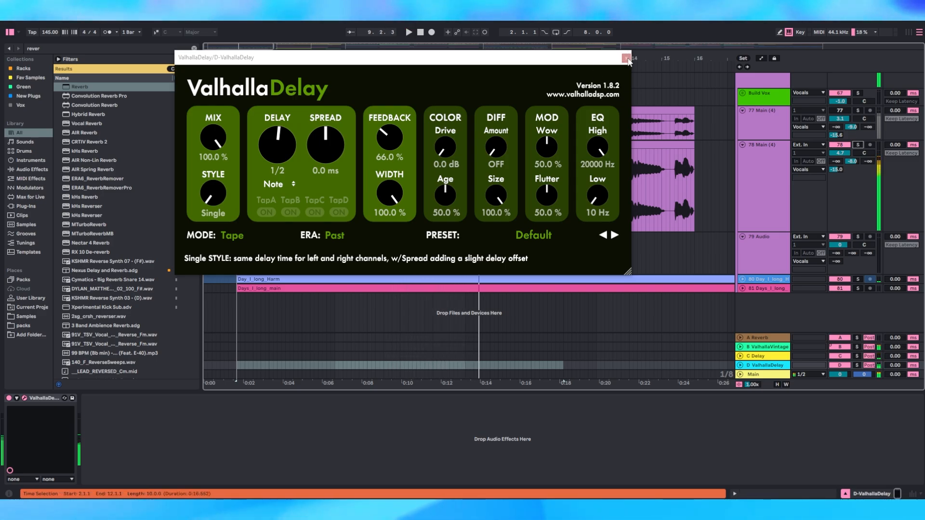
left_click(626, 58)
left_click(858, 145)
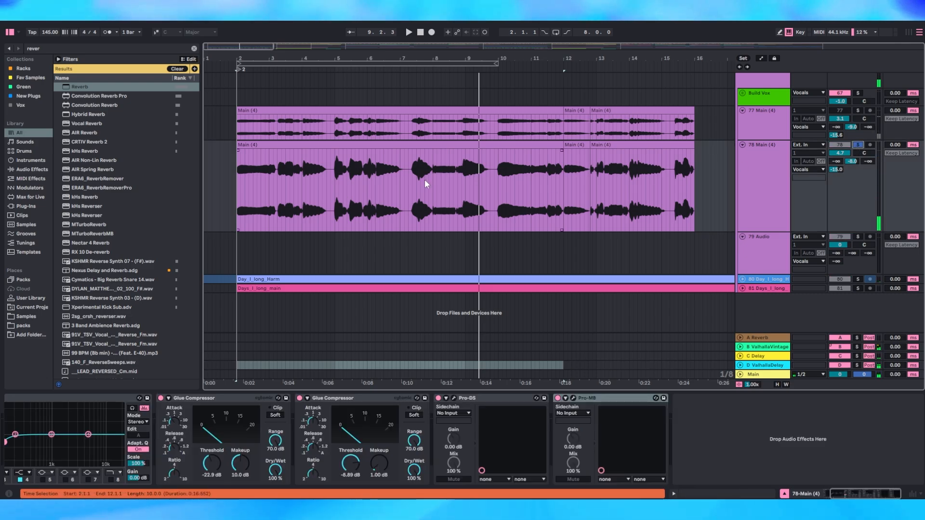
left_click(401, 181)
key("space")
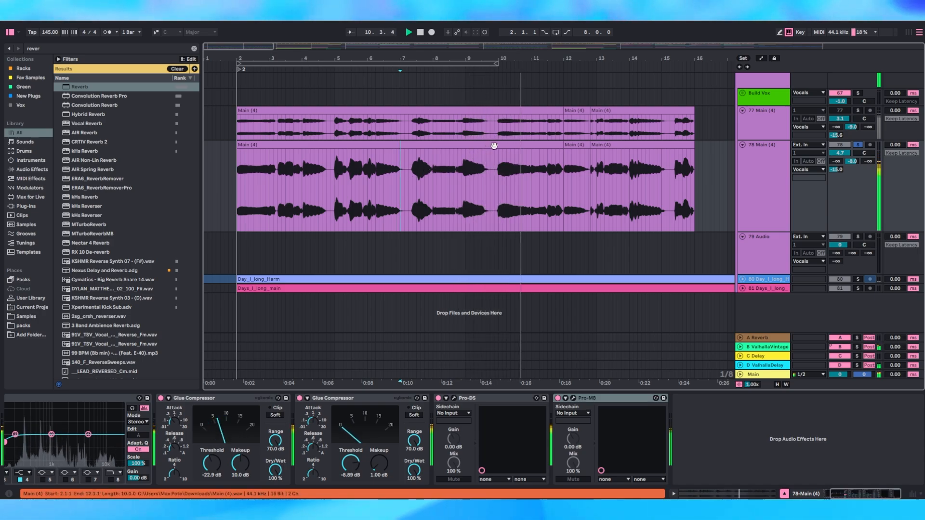
- Set the low EQ cut of ValhallaDelay on return track D to 740 Hz
left_click(760, 172)
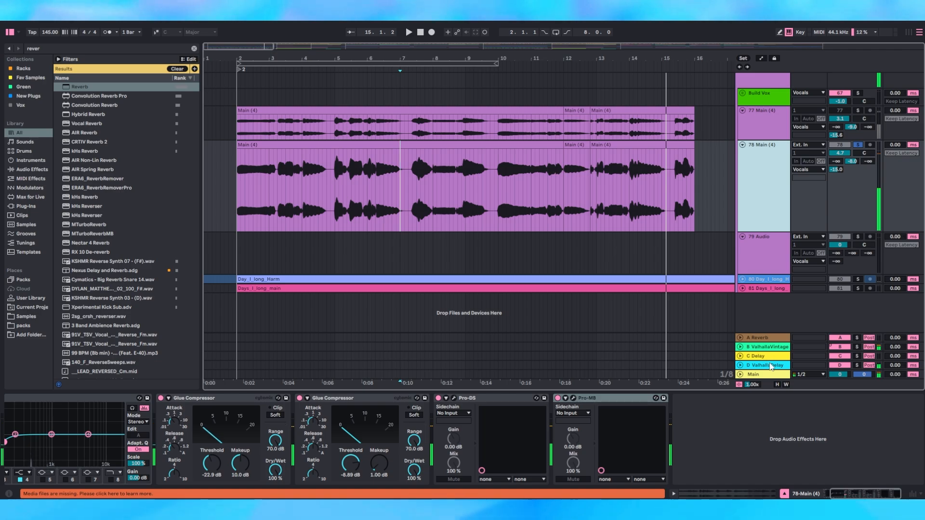
left_click(751, 367)
left_click(25, 398)
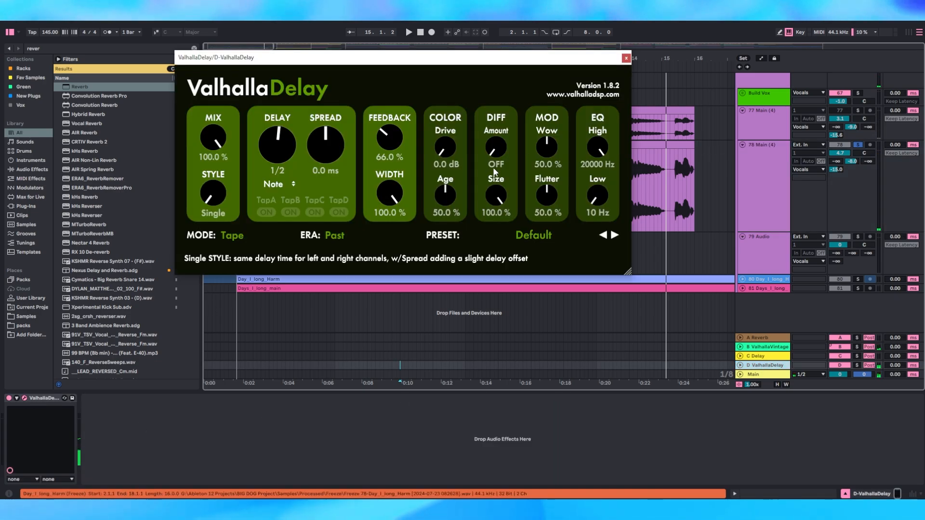
left_click_drag(583, 198, 606, 179)
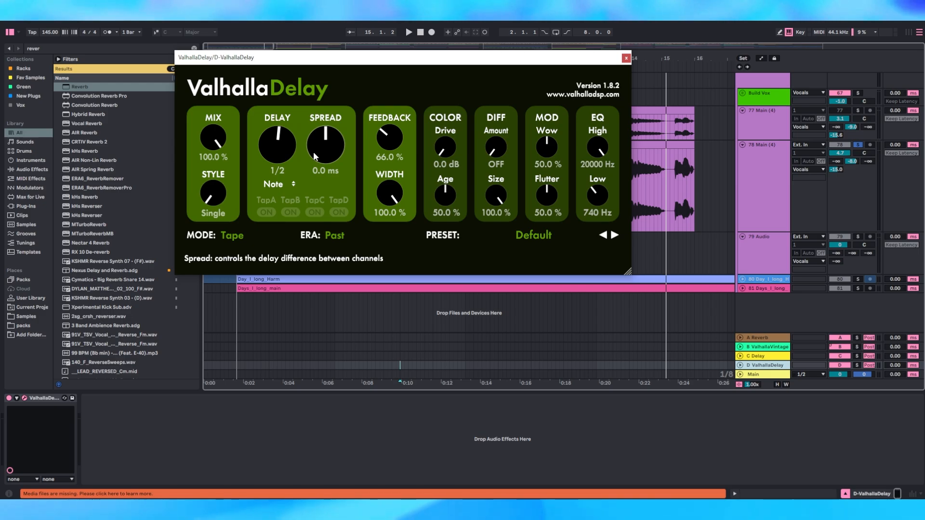
left_click(626, 58)
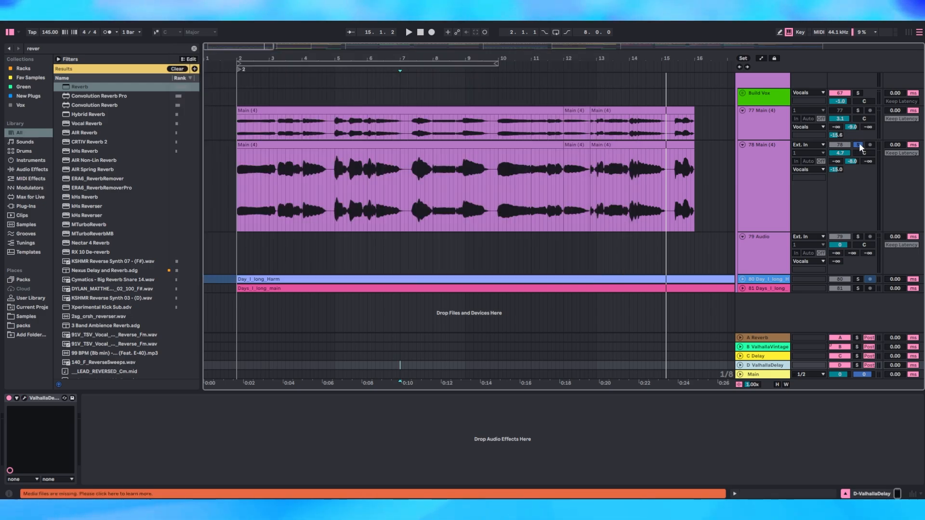
- Play the mix with track 78 unsoloed, setting its second Glue Compressor's makeup to 2.70 dB and enabling soft clipping
key("space")
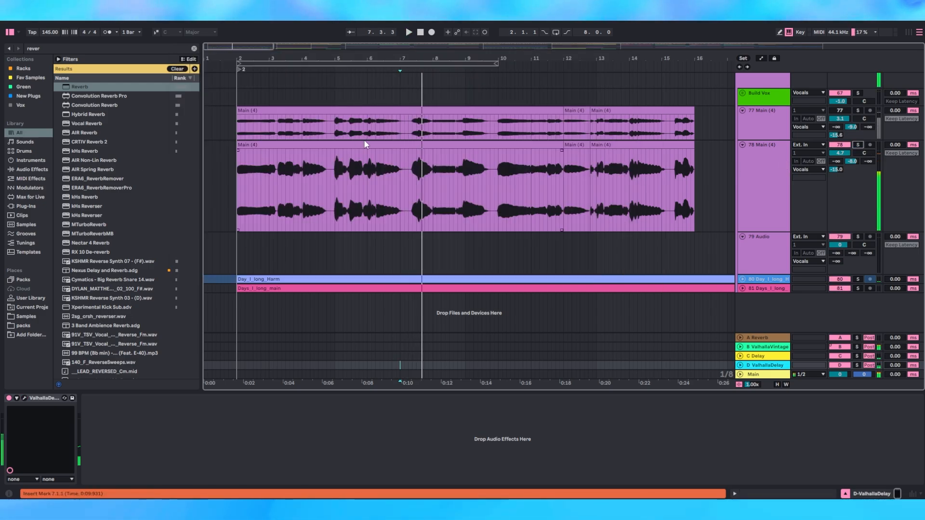
left_click(347, 146)
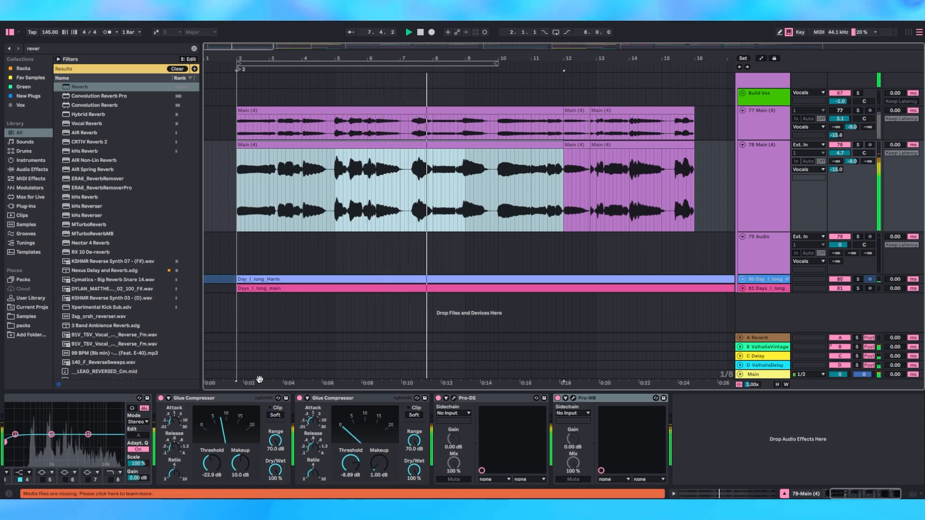
left_click_drag(380, 464, 379, 456)
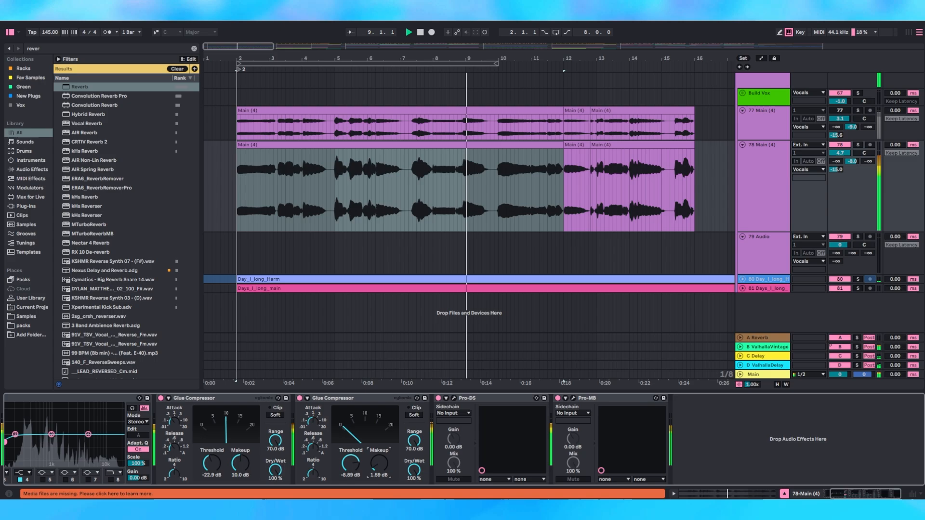
left_click(414, 415)
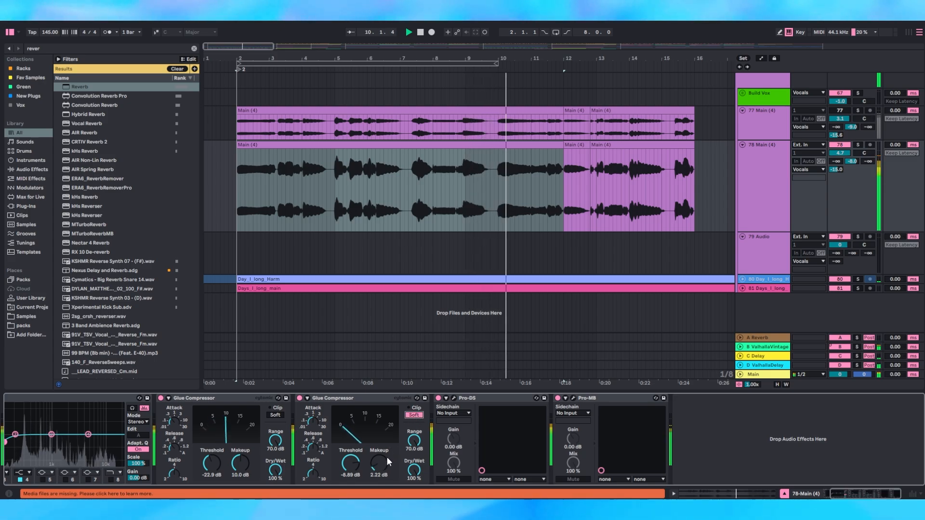
left_click_drag(381, 465, 381, 463)
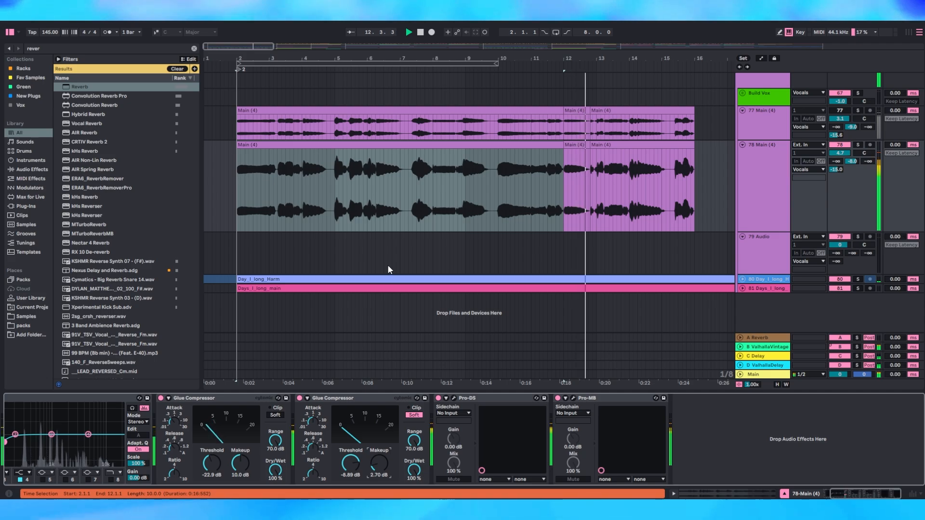
- Review Trackspacer25 on the SC group while playing the soloed group from bar 2
scroll(575, 192, "up", 2)
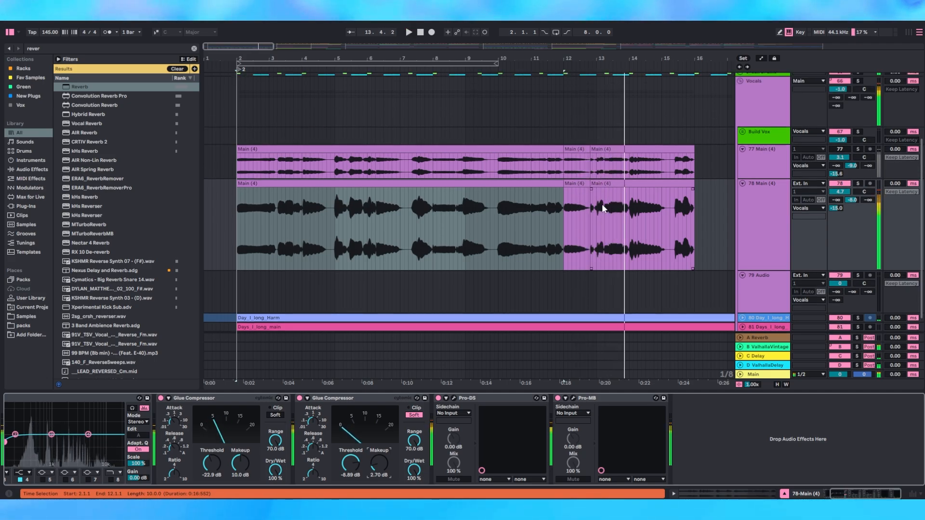
scroll(593, 214, "up", 5)
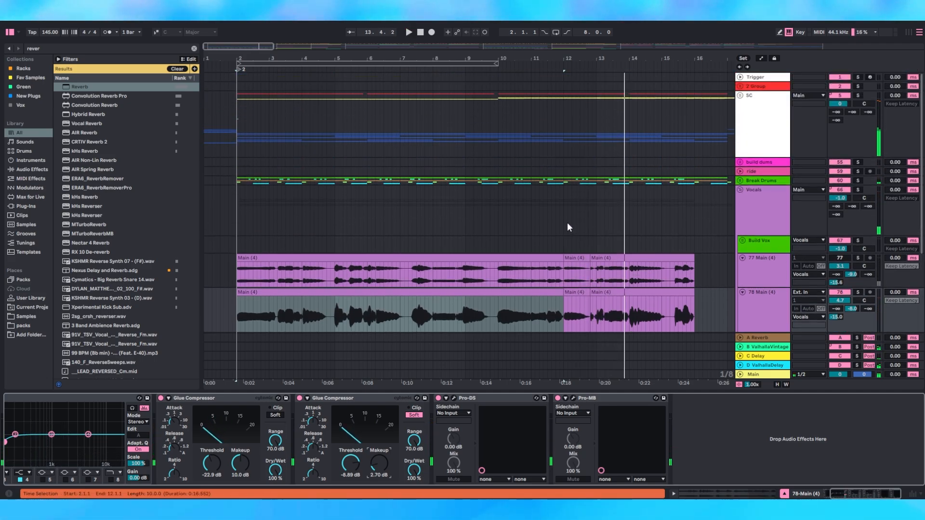
left_click(757, 121)
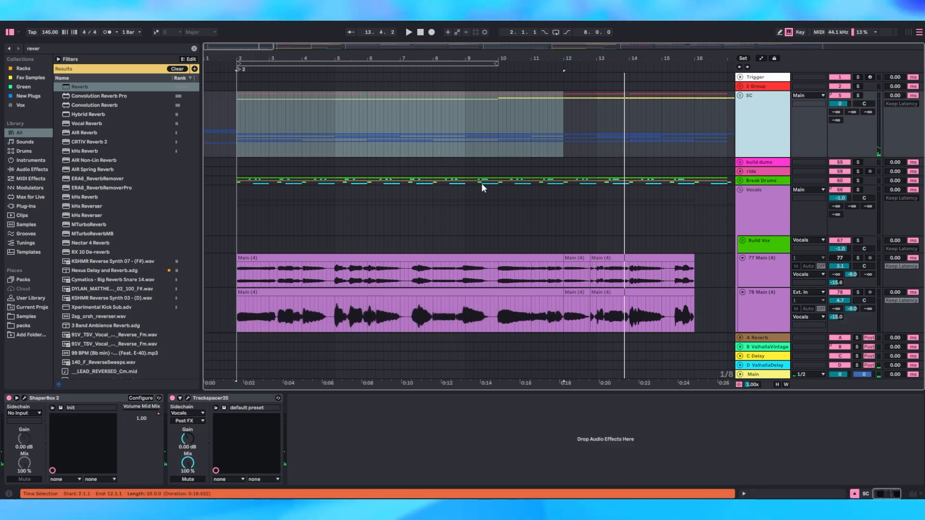
left_click(238, 123)
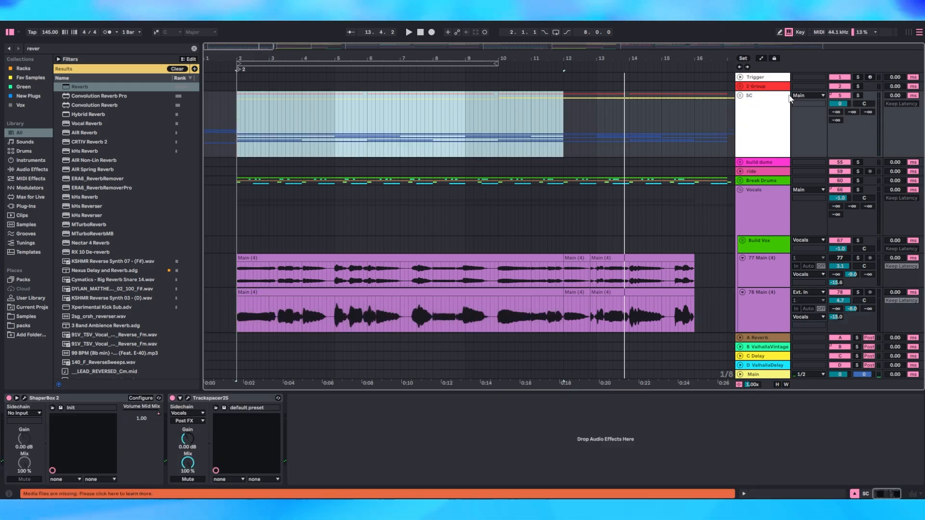
left_click(857, 96)
key("space")
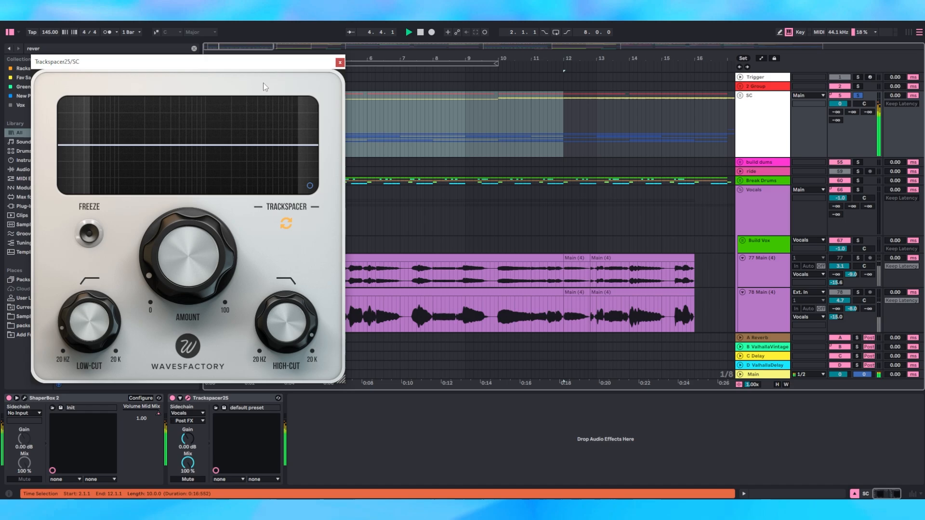
left_click_drag(221, 62, 476, 68)
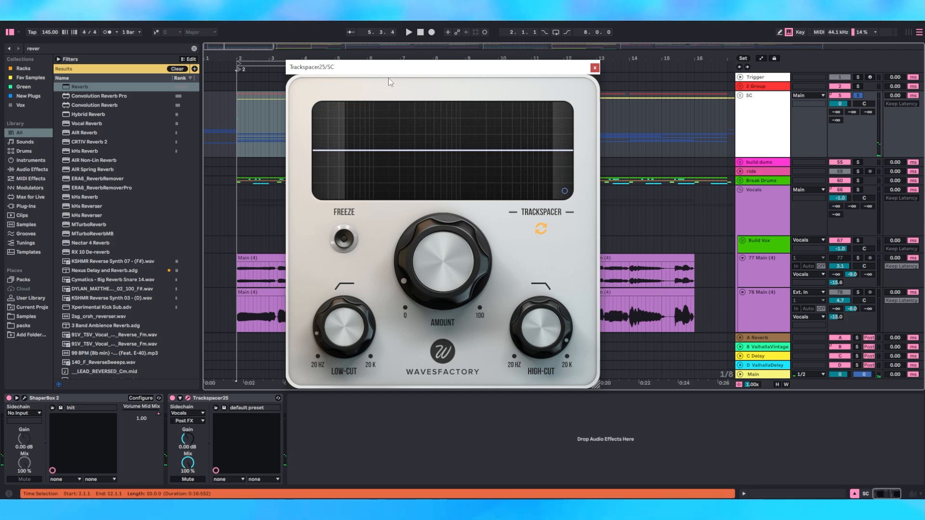
- Check Trackspacer's sidechain source with Vocals chosen, unsolo the SC group, and play the mix with the plug-in open
left_click(746, 138)
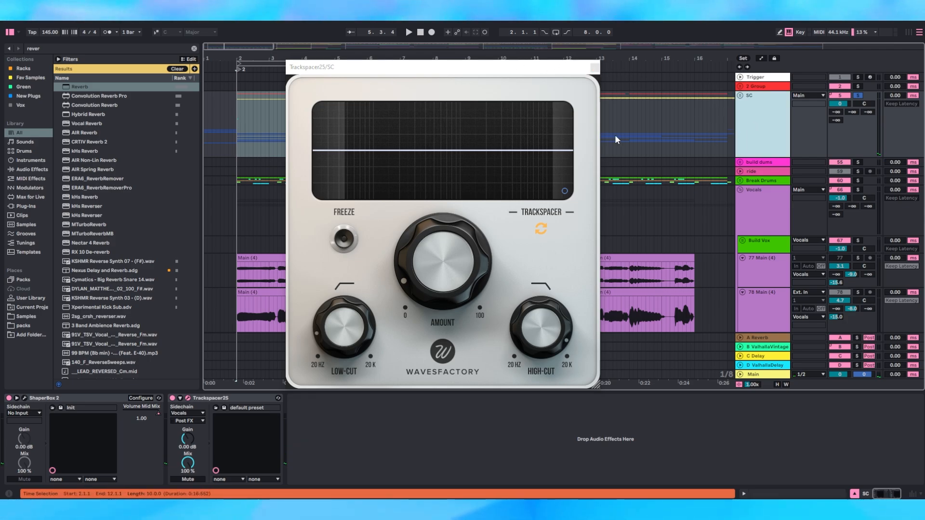
left_click(201, 415)
left_click(192, 253)
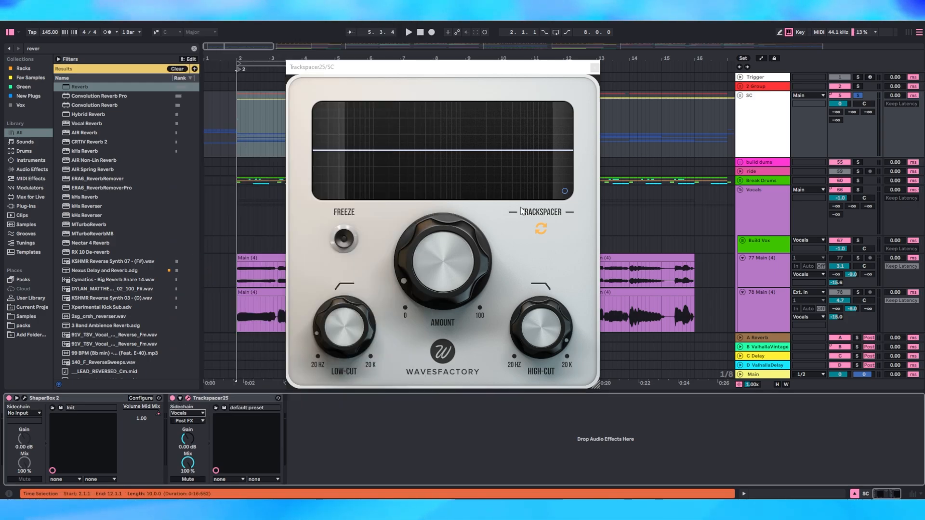
left_click(595, 69)
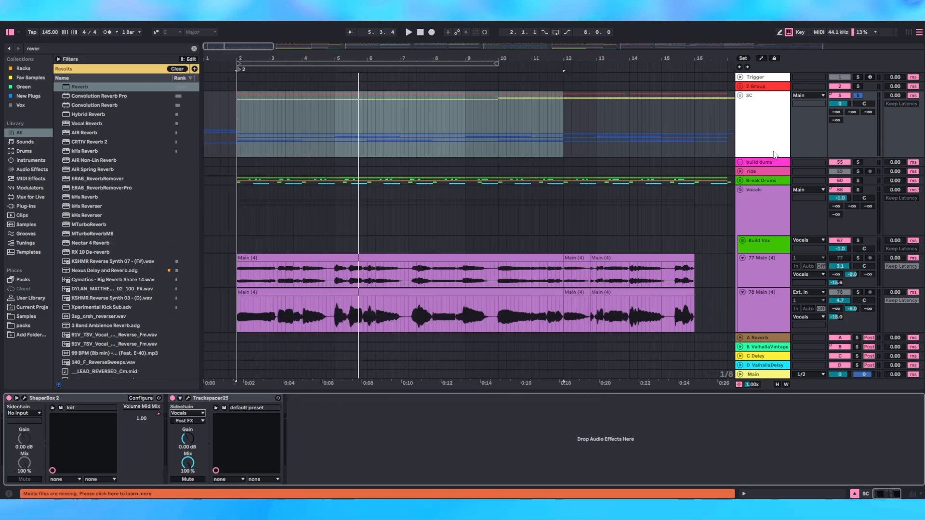
left_click(858, 95)
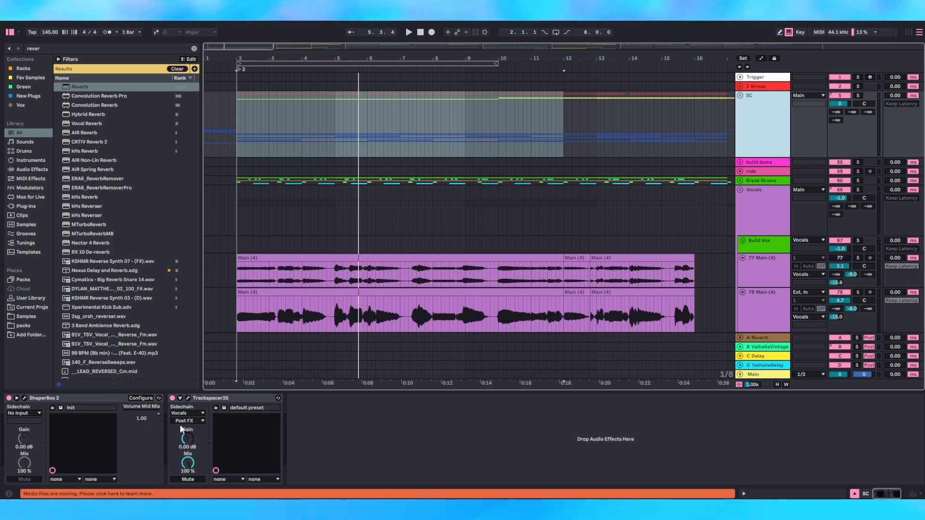
left_click(189, 399)
key("space")
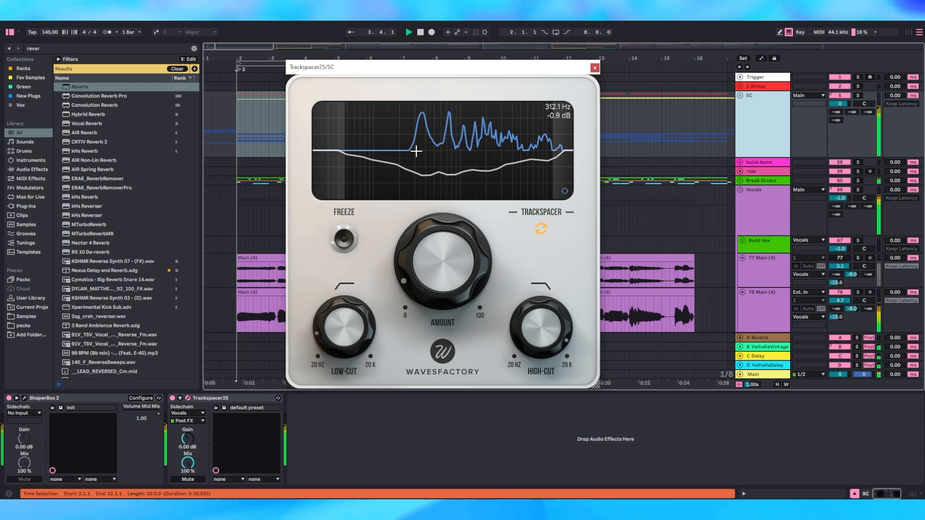
- Audition Trackspacer's amount at 94.5 % during playback from bar 2, and bring it down to 12.2 %
mouse_move(430, 263)
key("space")
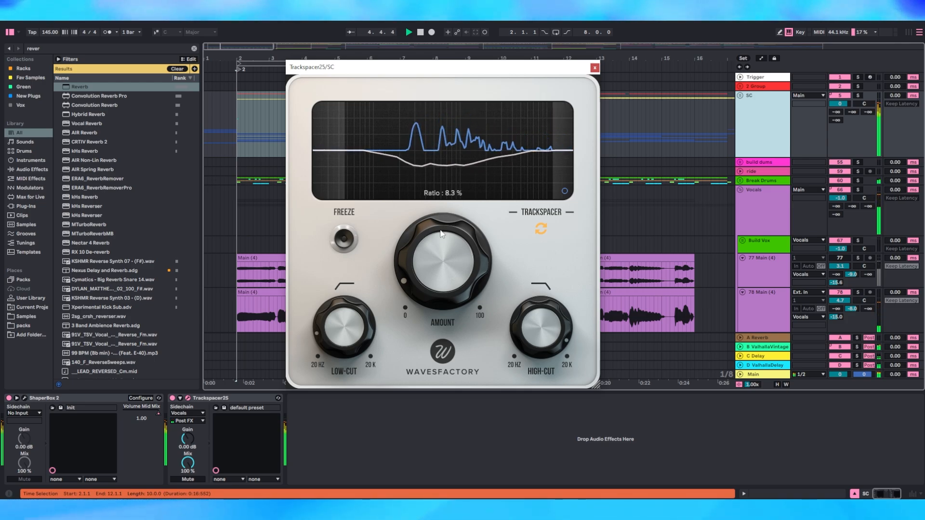
left_click_drag(429, 258, 517, 12)
key("space")
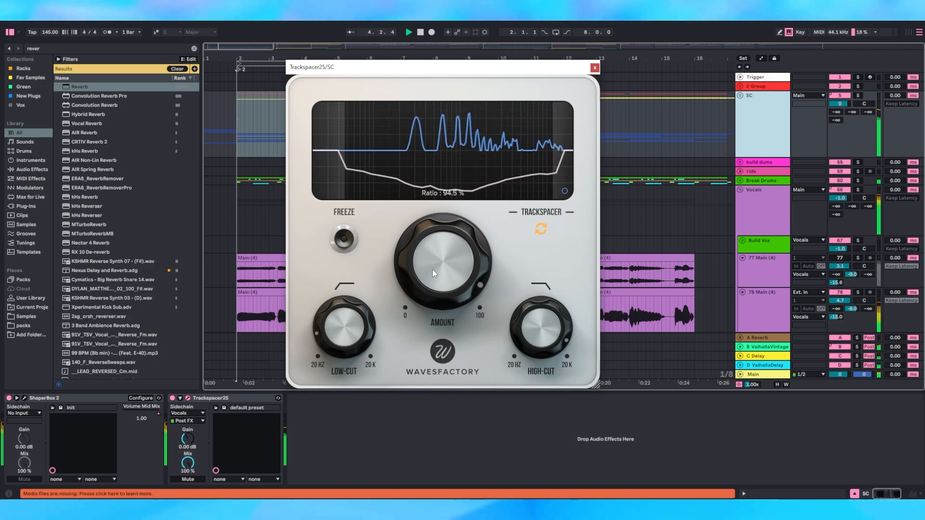
left_click_drag(425, 275, 373, 471)
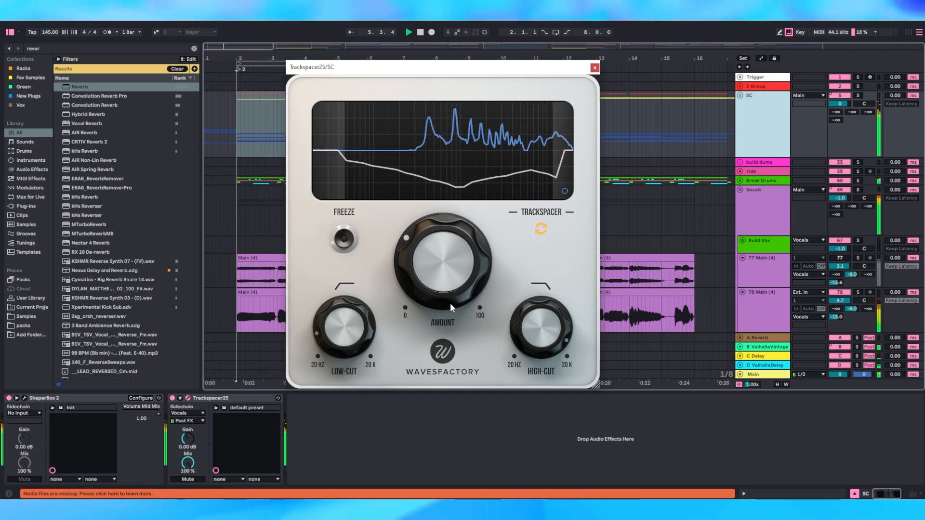
left_click_drag(446, 275, 429, 307)
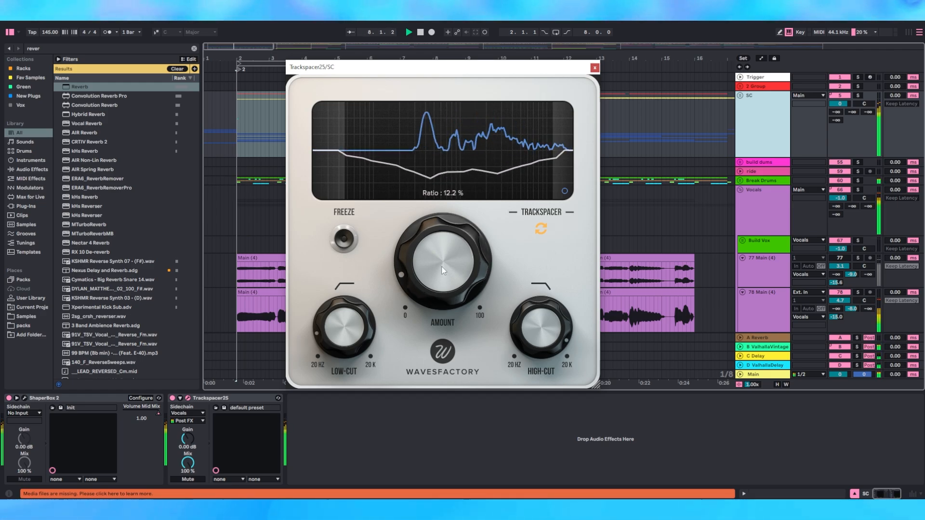
- Raise Trackspacer's low-cut and lower its high-cut to about 5.6 kHz, stop playback, and return to the vocal tracks
left_click_drag(342, 310, 363, 276)
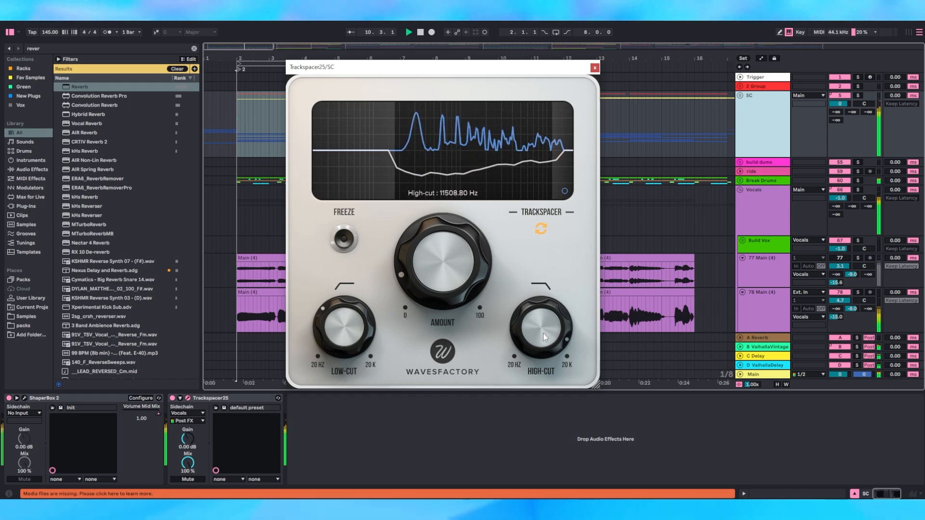
left_click_drag(542, 333, 534, 354)
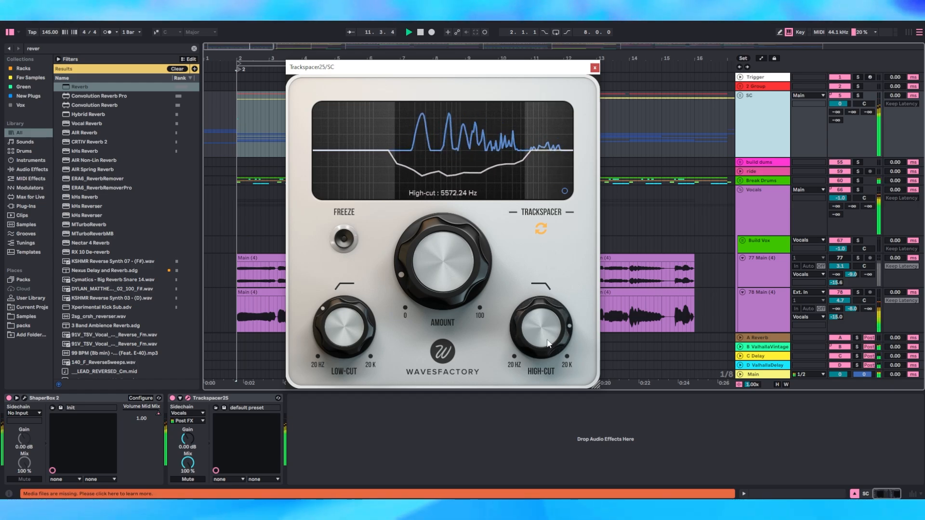
key("space")
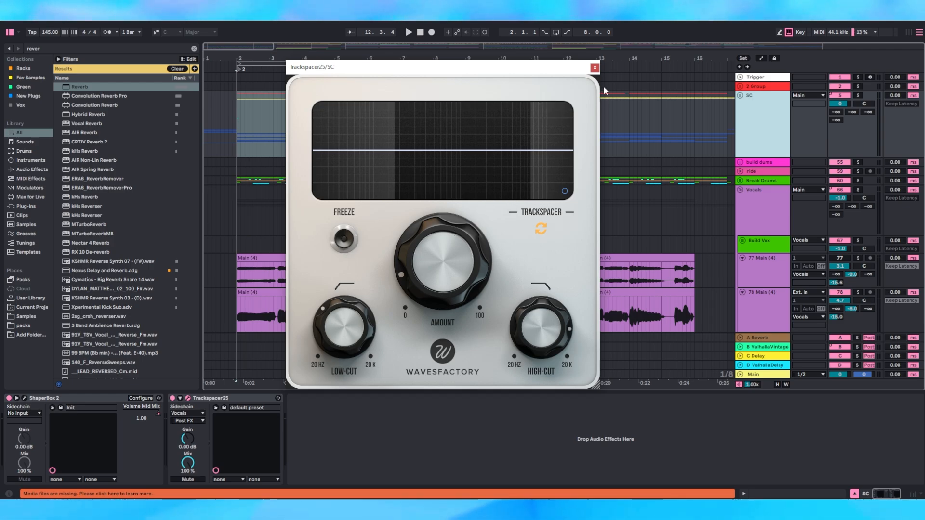
left_click(595, 68)
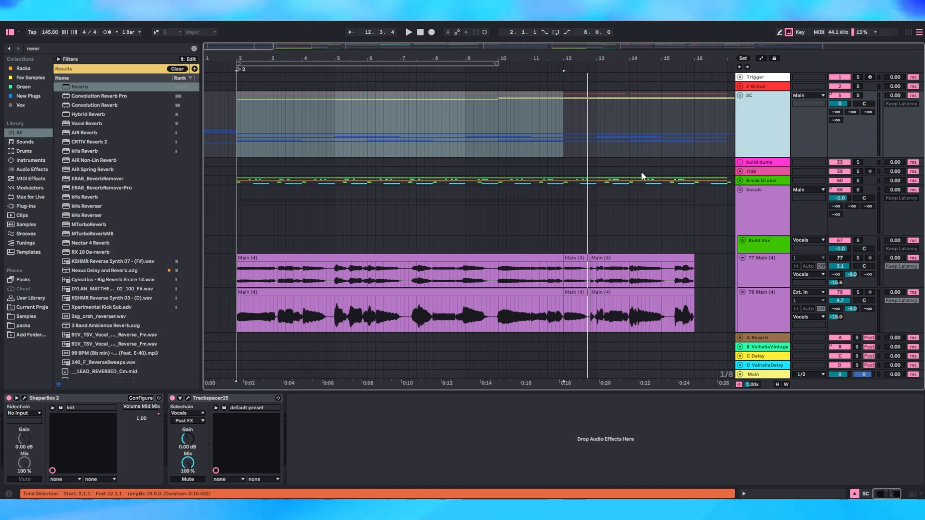
scroll(641, 173, "down", 2)
scroll(640, 183, "down", 2)
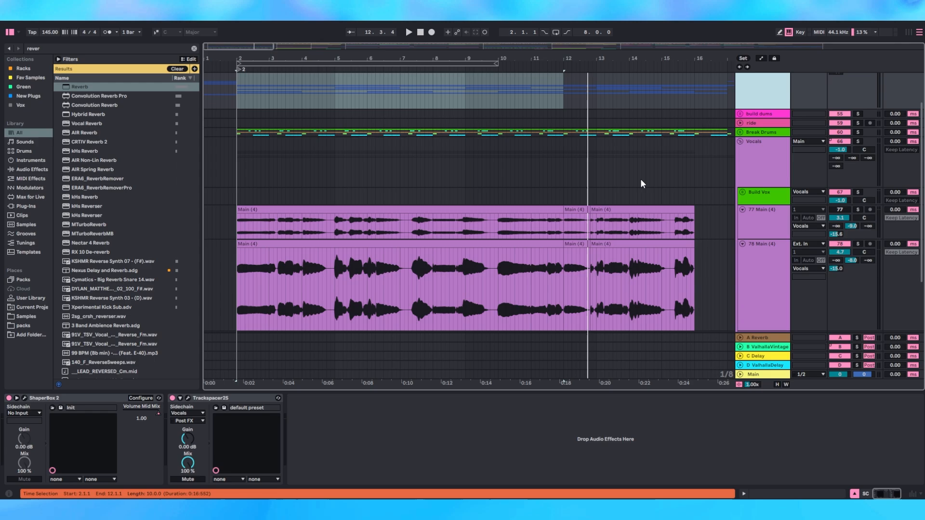